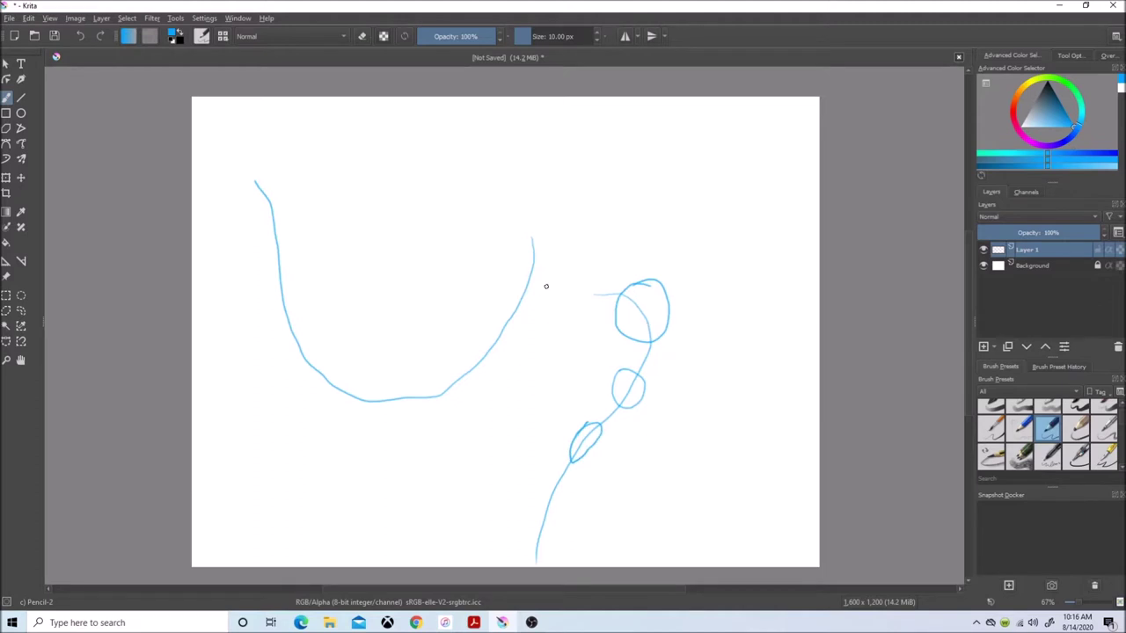
Step: Sketch the smaller dog's neck, body and tapered tail outline around the guide circles, and add its face line, eye and muzzle
{"action": "left_click", "coordinate": [6, 178]}
{"action": "left_click", "coordinate": [6, 96]}
{"action": "mouse_move", "coordinate": [595, 411]}
{"action": "left_mouse_down"}
{"action": "mouse_move", "coordinate": [555, 468]}
{"action": "mouse_move", "coordinate": [532, 565]}
{"action": "left_mouse_up"}
{"action": "left_click_drag", "start_coordinate": [594, 441], "coordinate": [533, 565]}
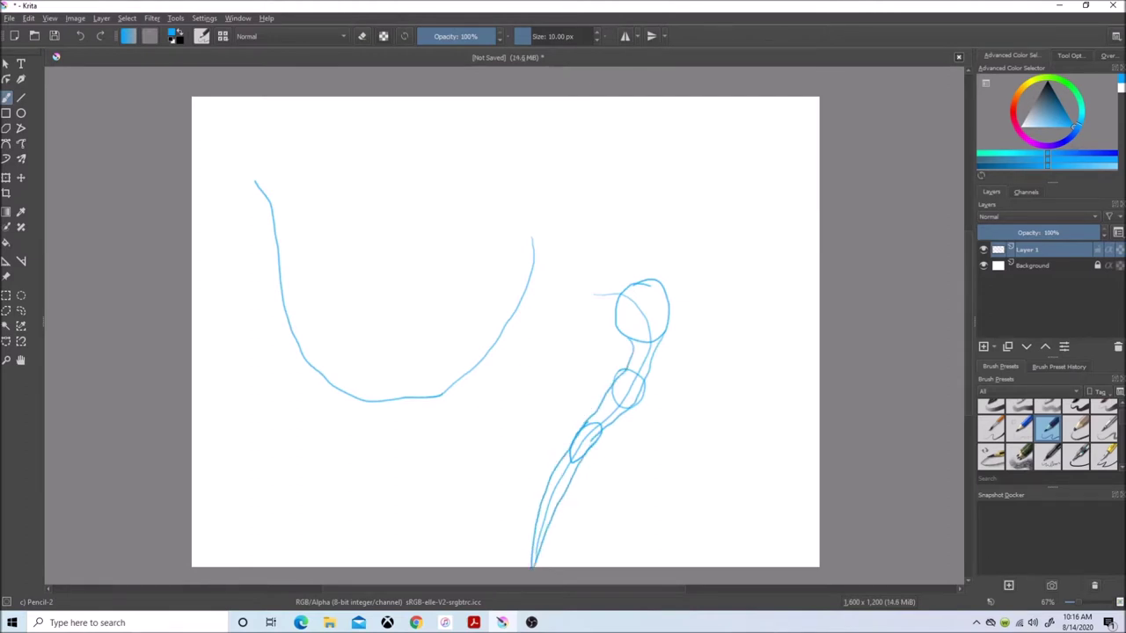
{"action": "mouse_move", "coordinate": [692, 324]}
{"action": "left_mouse_down"}
{"action": "mouse_move", "coordinate": [590, 290]}
{"action": "mouse_move", "coordinate": [644, 291]}
{"action": "left_mouse_up"}
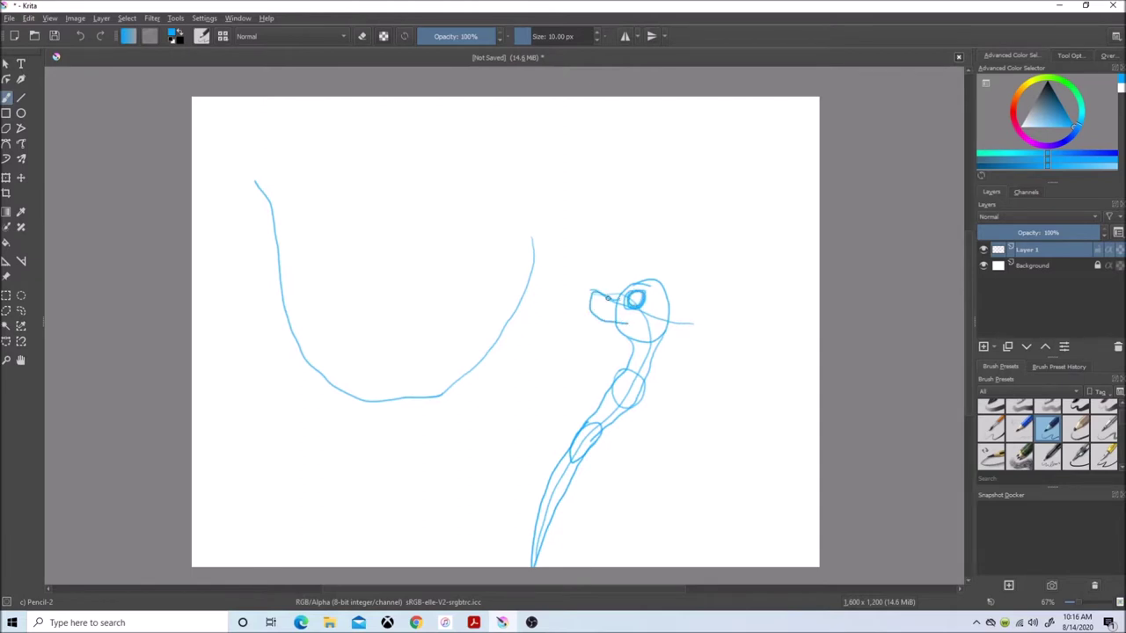
Step: Sketch guide ovals for the larger dog's head, chest and hips along its curved body line
{"action": "left_click_drag", "start_coordinate": [546, 227], "coordinate": [559, 233]}
{"action": "mouse_move", "coordinate": [475, 304]}
{"action": "left_mouse_down"}
{"action": "mouse_move", "coordinate": [520, 347]}
{"action": "mouse_move", "coordinate": [480, 306]}
{"action": "left_mouse_up"}
{"action": "left_click_drag", "start_coordinate": [380, 383], "coordinate": [391, 378]}
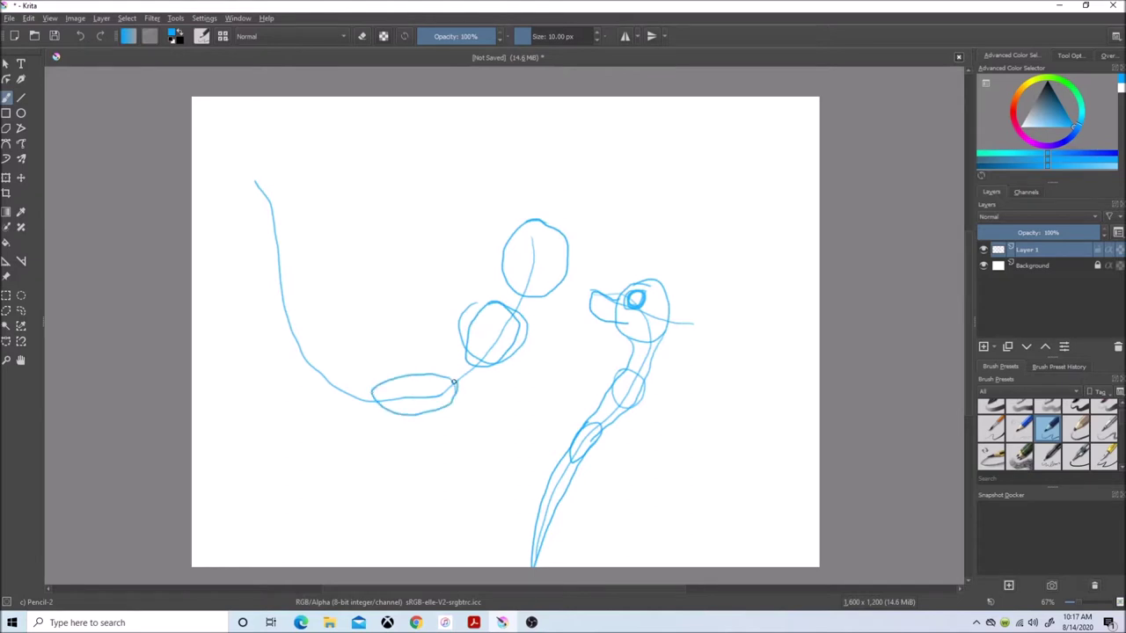
Step: Sketch the larger dog's muzzle, eye and face line, and outline its neck and body tapering into a tail
{"action": "left_click_drag", "start_coordinate": [588, 275], "coordinate": [497, 256]}
{"action": "left_click_drag", "start_coordinate": [567, 245], "coordinate": [567, 250]}
{"action": "mouse_move", "coordinate": [500, 254]}
{"action": "left_mouse_down"}
{"action": "mouse_move", "coordinate": [434, 367]}
{"action": "mouse_move", "coordinate": [343, 352]}
{"action": "mouse_move", "coordinate": [278, 251]}
{"action": "left_mouse_up"}
{"action": "mouse_move", "coordinate": [526, 334]}
{"action": "left_mouse_down"}
{"action": "mouse_move", "coordinate": [457, 402]}
{"action": "mouse_move", "coordinate": [382, 411]}
{"action": "mouse_move", "coordinate": [307, 367]}
{"action": "mouse_move", "coordinate": [276, 253]}
{"action": "left_mouse_up"}
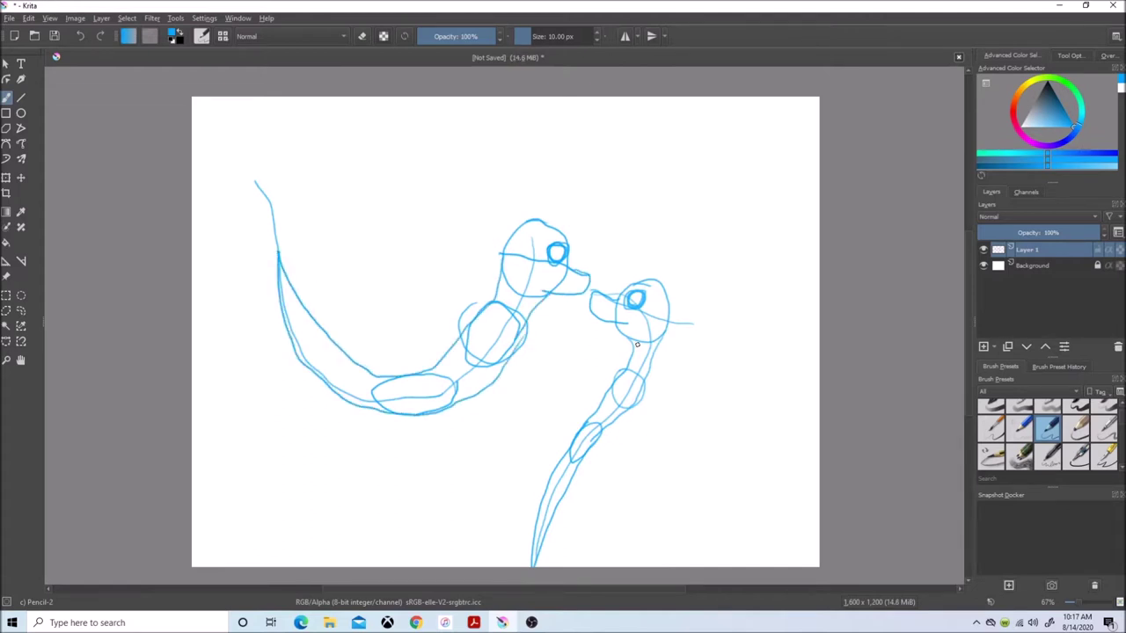
Step: Sketch the larger dog's bent foreleg with an oval paw extending forward from the chest
{"action": "left_click_drag", "start_coordinate": [1075, 603], "coordinate": [1082, 603]}
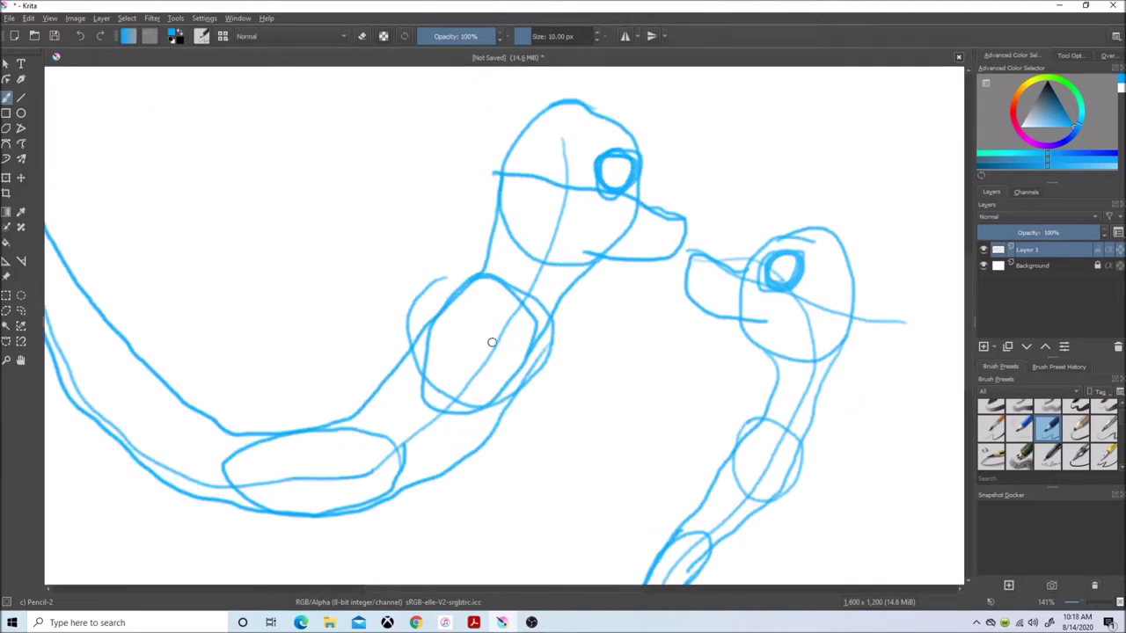
{"action": "mouse_move", "coordinate": [488, 338]}
{"action": "left_mouse_down"}
{"action": "mouse_move", "coordinate": [496, 430]}
{"action": "mouse_move", "coordinate": [579, 424]}
{"action": "mouse_move", "coordinate": [581, 475]}
{"action": "mouse_move", "coordinate": [563, 425]}
{"action": "mouse_move", "coordinate": [528, 403]}
{"action": "mouse_move", "coordinate": [507, 344]}
{"action": "left_mouse_up"}
{"action": "mouse_move", "coordinate": [561, 438]}
{"action": "left_mouse_down"}
{"action": "mouse_move", "coordinate": [477, 421]}
{"action": "mouse_move", "coordinate": [475, 359]}
{"action": "left_mouse_up"}
Step: Sketch the smaller dog's bent foreleg and rounded paw reaching toward the larger dog, undoing the misdrawn strokes
{"action": "left_click_drag", "start_coordinate": [971, 343], "coordinate": [974, 378]}
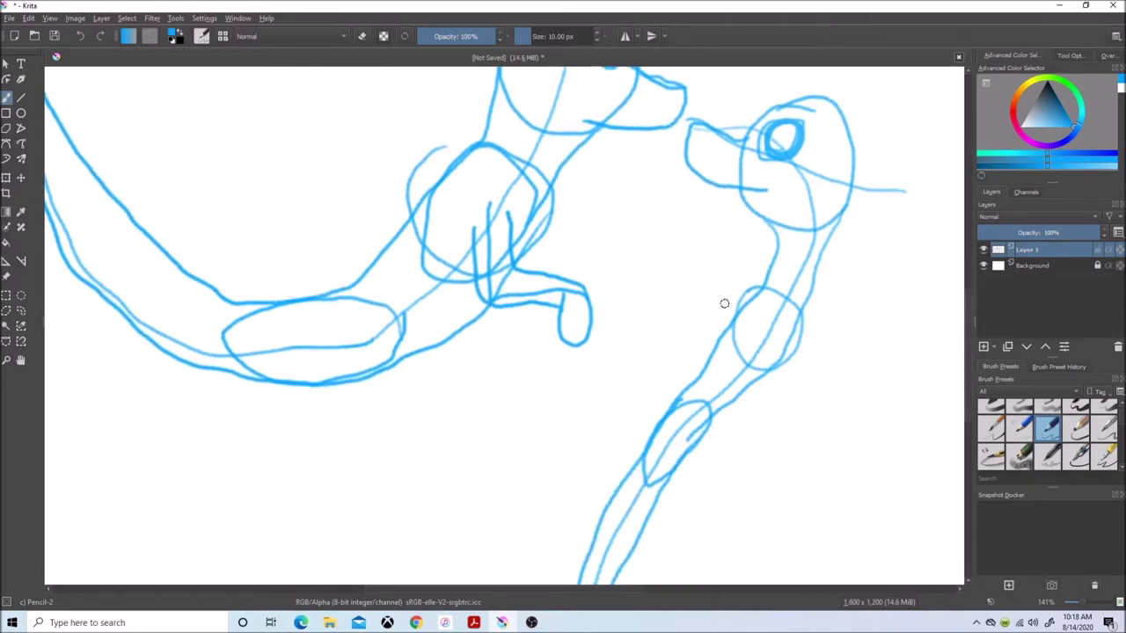
{"action": "mouse_move", "coordinate": [774, 329]}
{"action": "left_mouse_down"}
{"action": "mouse_move", "coordinate": [696, 340]}
{"action": "mouse_move", "coordinate": [678, 335]}
{"action": "mouse_move", "coordinate": [665, 289]}
{"action": "mouse_move", "coordinate": [635, 302]}
{"action": "mouse_move", "coordinate": [669, 303]}
{"action": "mouse_move", "coordinate": [674, 346]}
{"action": "mouse_move", "coordinate": [771, 353]}
{"action": "left_mouse_up"}
{"action": "left_click_drag", "start_coordinate": [666, 294], "coordinate": [692, 326]}
{"action": "key", "text": "ctrl+z"}
{"action": "key", "text": "ctrl+z"}
{"action": "mouse_move", "coordinate": [662, 307]}
{"action": "left_mouse_down"}
{"action": "mouse_move", "coordinate": [709, 354]}
{"action": "mouse_move", "coordinate": [771, 314]}
{"action": "left_mouse_up"}
Step: Round off the larger dog's shoulder, add a small circle at the smaller dog's hips and a fin under the larger dog's hips
{"action": "left_click_drag", "start_coordinate": [507, 215], "coordinate": [472, 246]}
{"action": "mouse_move", "coordinate": [681, 397]}
{"action": "left_mouse_down"}
{"action": "mouse_move", "coordinate": [712, 423]}
{"action": "mouse_move", "coordinate": [678, 391]}
{"action": "left_mouse_up"}
{"action": "left_click_drag", "start_coordinate": [389, 370], "coordinate": [339, 415]}
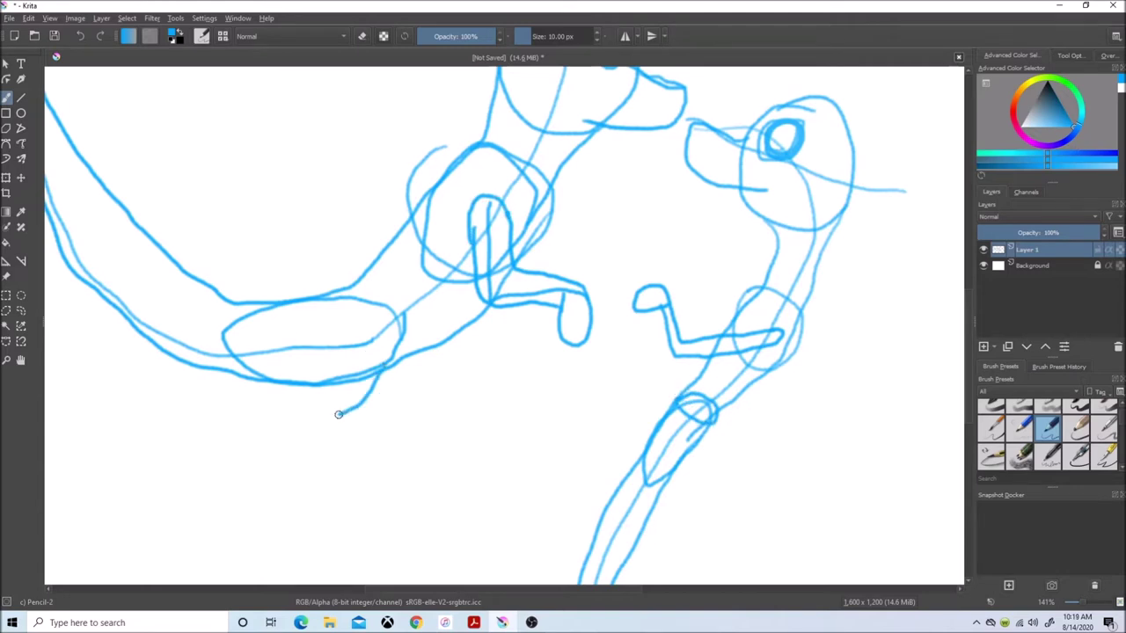
Step: Sketch the noses at the tips of both dogs' muzzles
{"action": "left_click_drag", "start_coordinate": [628, 590], "coordinate": [667, 589]}
{"action": "left_click_drag", "start_coordinate": [969, 349], "coordinate": [973, 310]}
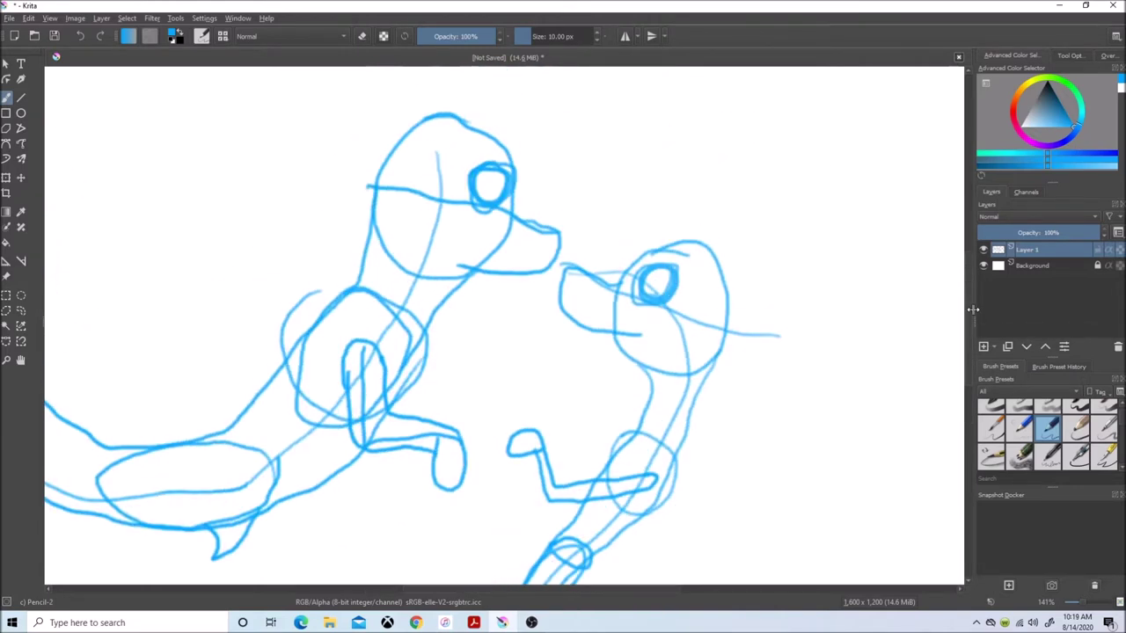
{"action": "mouse_move", "coordinate": [513, 220]}
{"action": "left_mouse_down"}
{"action": "mouse_move", "coordinate": [561, 234]}
{"action": "mouse_move", "coordinate": [530, 220]}
{"action": "left_mouse_up"}
{"action": "left_click_drag", "start_coordinate": [603, 276], "coordinate": [566, 283]}
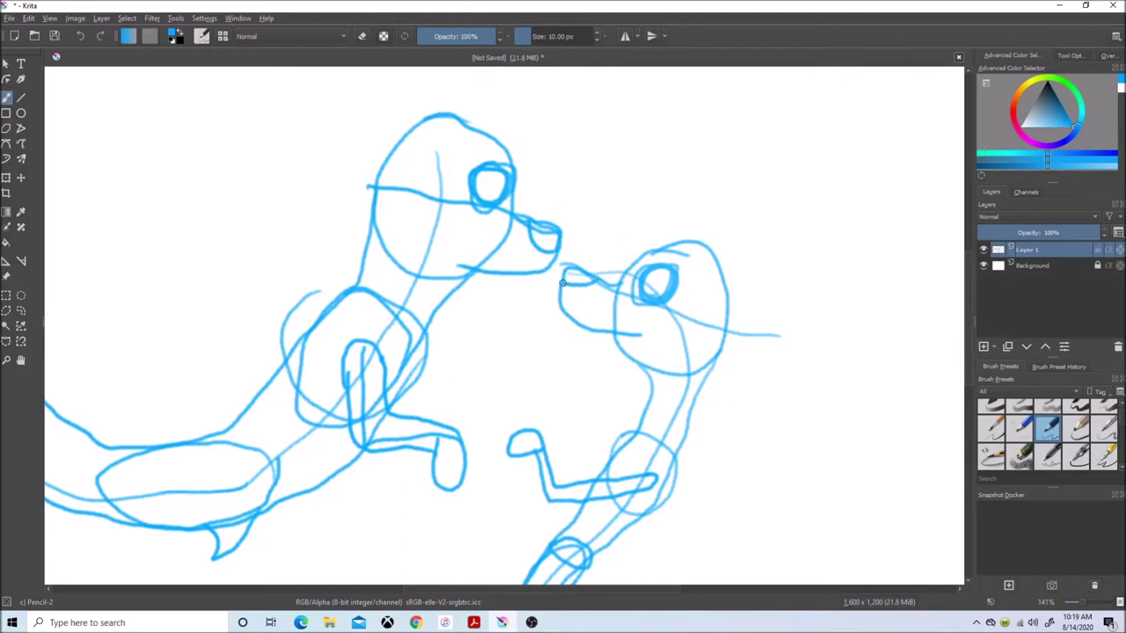
Step: Sketch a long hanging ear on the smaller dog and a pointed upright ear on the larger dog
{"action": "mouse_move", "coordinate": [692, 293]}
{"action": "left_mouse_down"}
{"action": "mouse_move", "coordinate": [709, 408]}
{"action": "mouse_move", "coordinate": [701, 470]}
{"action": "mouse_move", "coordinate": [745, 401]}
{"action": "mouse_move", "coordinate": [755, 338]}
{"action": "mouse_move", "coordinate": [702, 278]}
{"action": "mouse_move", "coordinate": [696, 306]}
{"action": "left_mouse_up"}
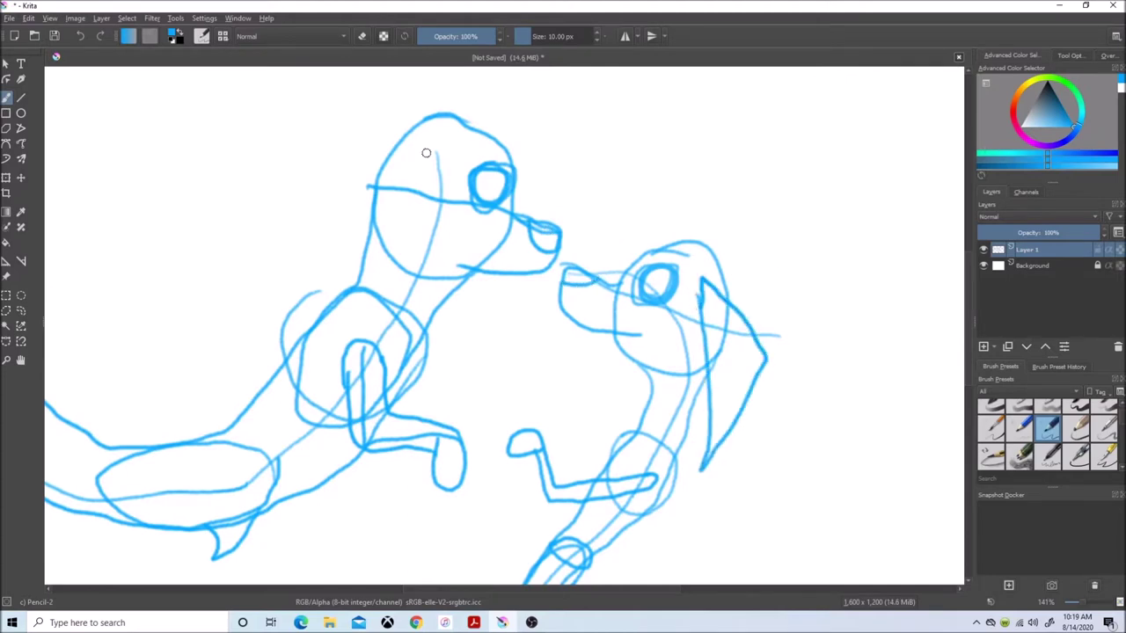
{"action": "scroll", "coordinate": [972, 280], "scroll_direction": "up", "scroll_amount": 2}
{"action": "mouse_move", "coordinate": [423, 241]}
{"action": "left_mouse_down"}
{"action": "mouse_move", "coordinate": [446, 153]}
{"action": "mouse_move", "coordinate": [409, 226]}
{"action": "mouse_move", "coordinate": [438, 210]}
{"action": "left_mouse_up"}
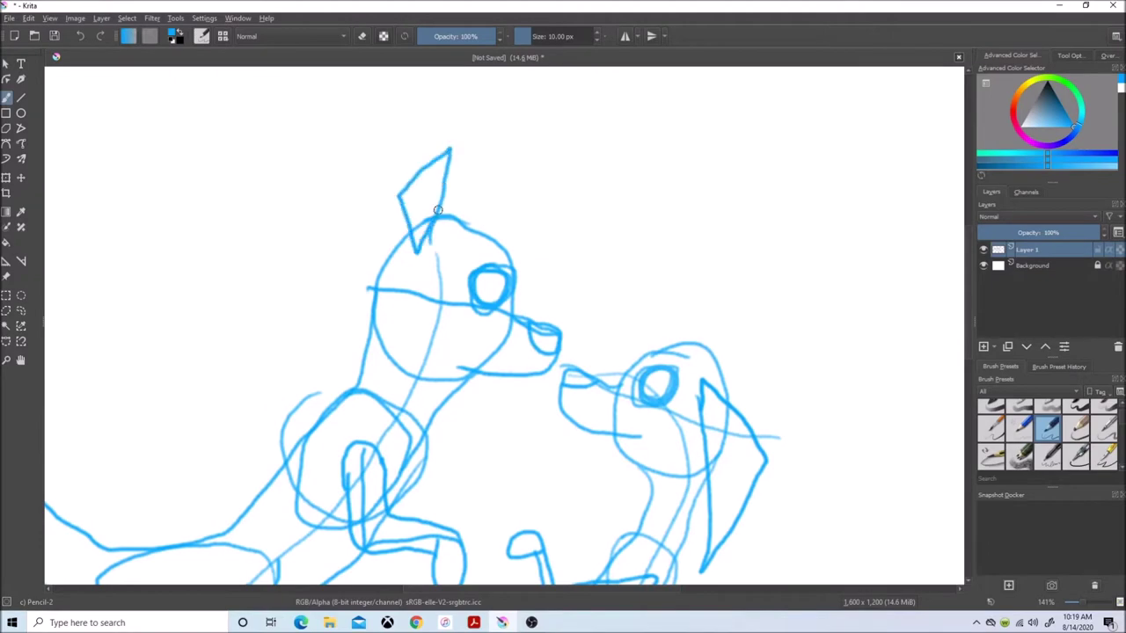
Step: Switch to Chrome and look through Google Images results for "101 dalmatian street hansel" as character reference
{"action": "left_click", "coordinate": [416, 623]}
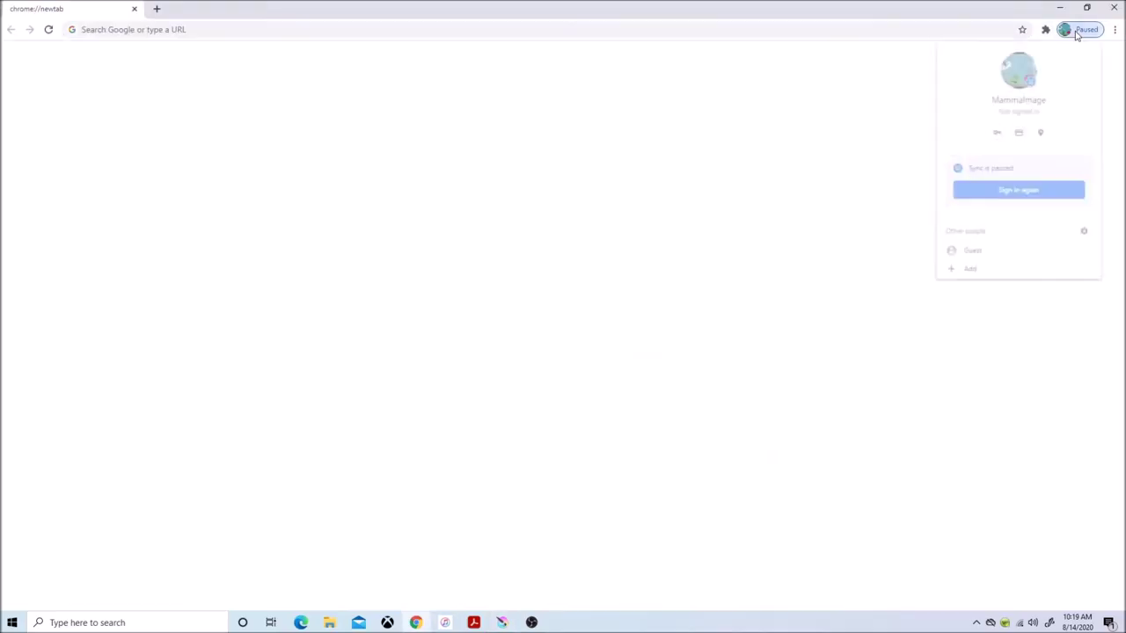
{"action": "type", "text": "101 dalma"}
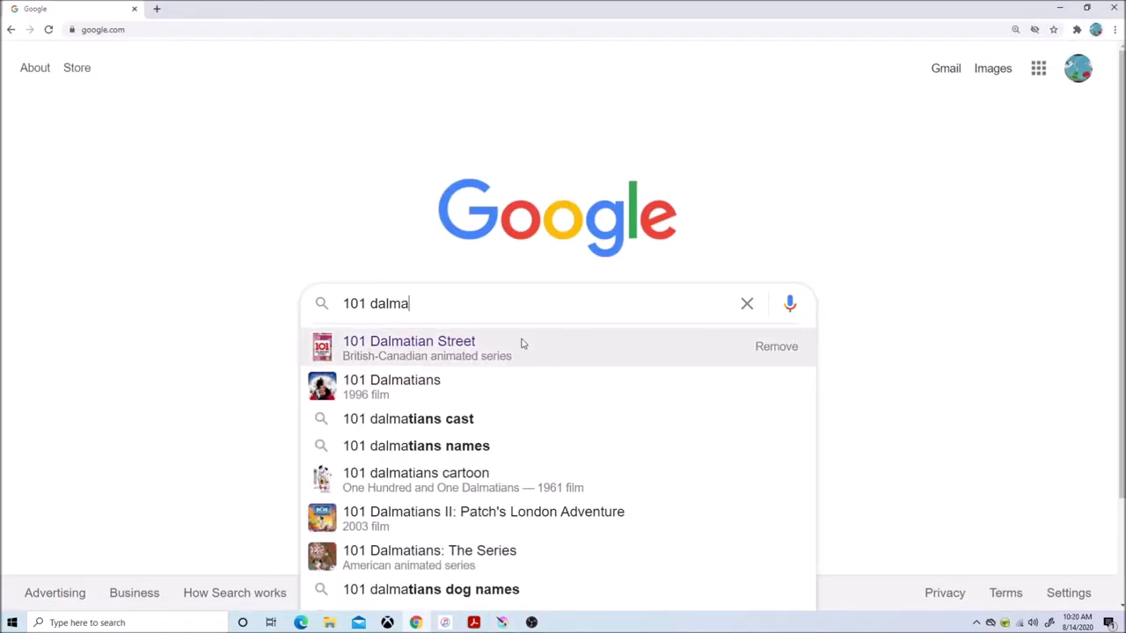
{"action": "type", "text": "tian street ha"}
{"action": "left_click", "coordinate": [520, 342]}
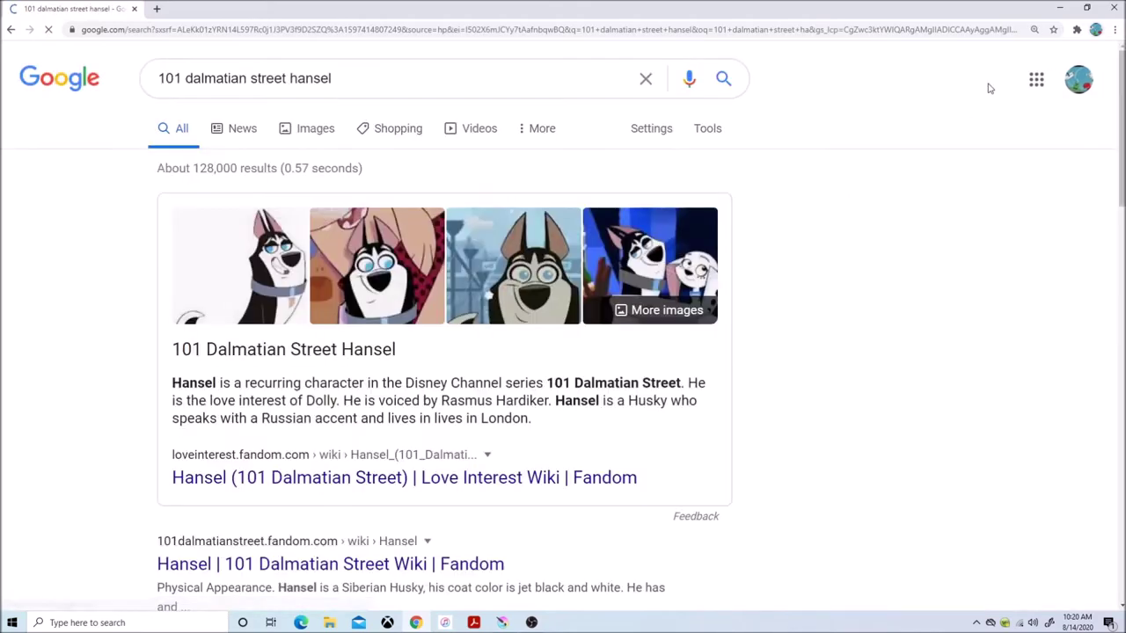
{"action": "left_click", "coordinate": [315, 128]}
{"action": "scroll", "coordinate": [527, 352], "scroll_direction": "down", "scroll_amount": 2}
{"action": "mouse_move", "coordinate": [533, 623]}
{"action": "scroll", "coordinate": [563, 352], "scroll_direction": "down", "scroll_amount": 4}
Step: Return to Krita and sketch the larger dog's second ear, pointing backward, and the fur edge along the back of its neck
{"action": "left_click", "coordinate": [502, 622]}
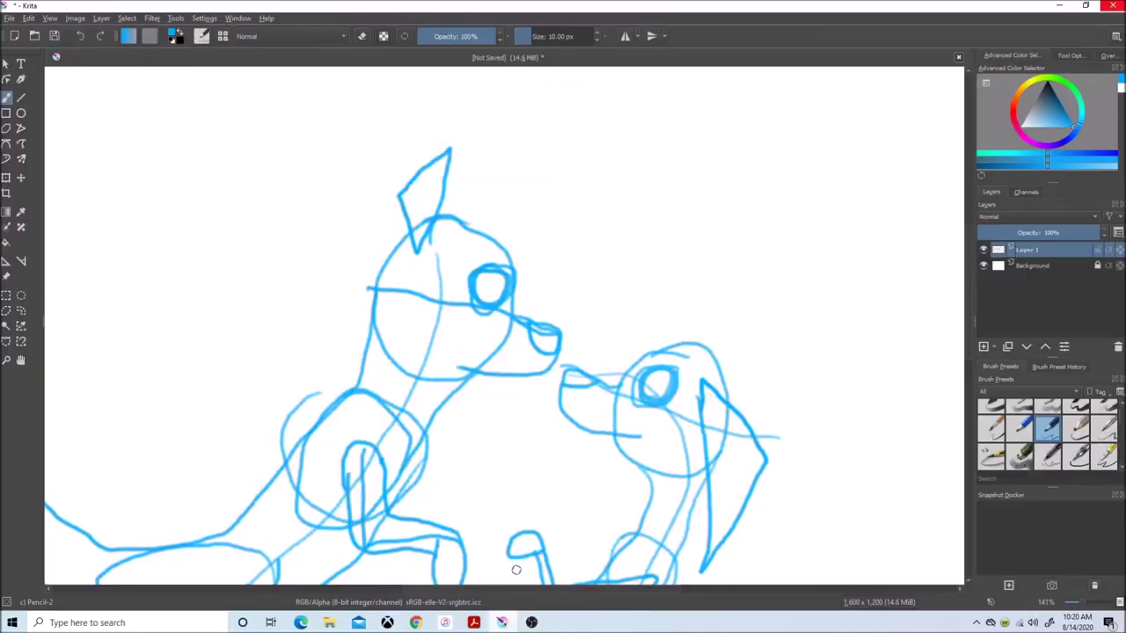
{"action": "mouse_move", "coordinate": [443, 217]}
{"action": "left_mouse_down"}
{"action": "mouse_move", "coordinate": [343, 297]}
{"action": "mouse_move", "coordinate": [312, 444]}
{"action": "mouse_move", "coordinate": [343, 249]}
{"action": "mouse_move", "coordinate": [449, 236]}
{"action": "left_mouse_up"}
{"action": "scroll", "coordinate": [704, 439], "scroll_direction": "down", "scroll_amount": 1}
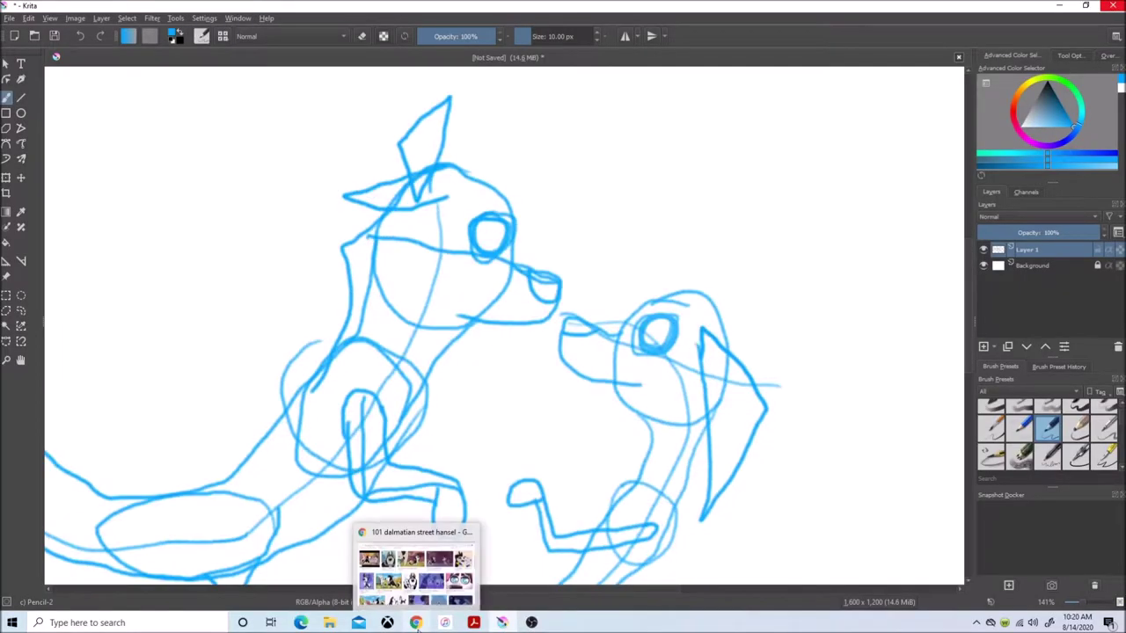
Step: Check the Hansel reference images in Chrome, and add inner curve details to both dogs' front paws in Krita
{"action": "left_click", "coordinate": [415, 622]}
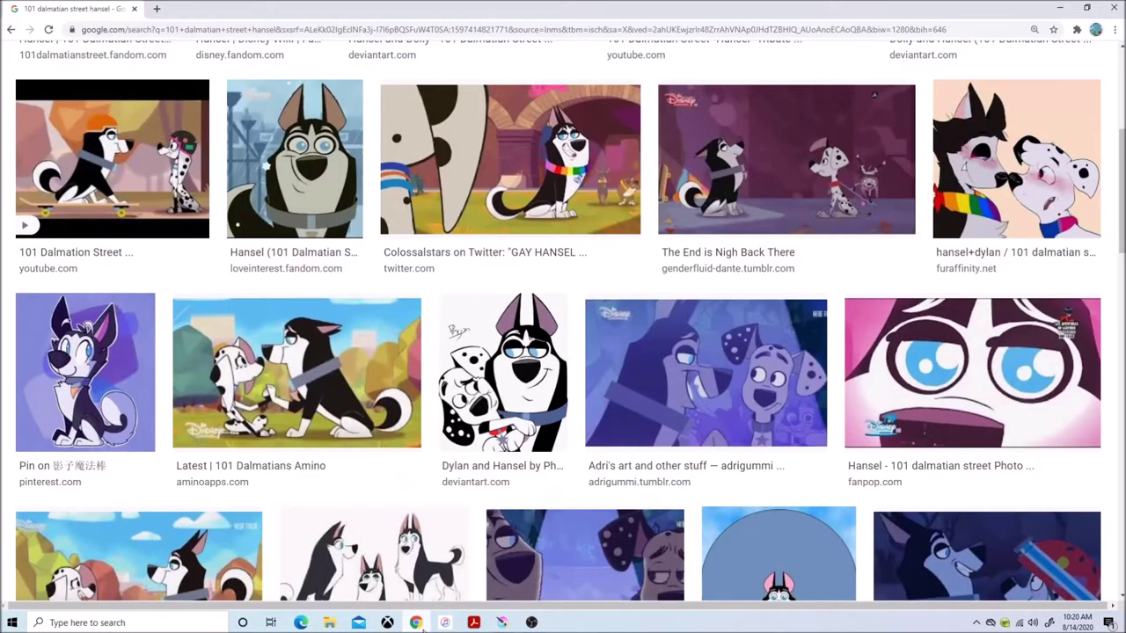
{"action": "left_click", "coordinate": [503, 622]}
{"action": "left_click_drag", "start_coordinate": [516, 350], "coordinate": [528, 336]}
{"action": "left_click_drag", "start_coordinate": [436, 371], "coordinate": [449, 362]}
Step: Sketch a two-lobed tail fluke at the end of the larger dog's tail
{"action": "left_click_drag", "start_coordinate": [528, 589], "coordinate": [404, 588]}
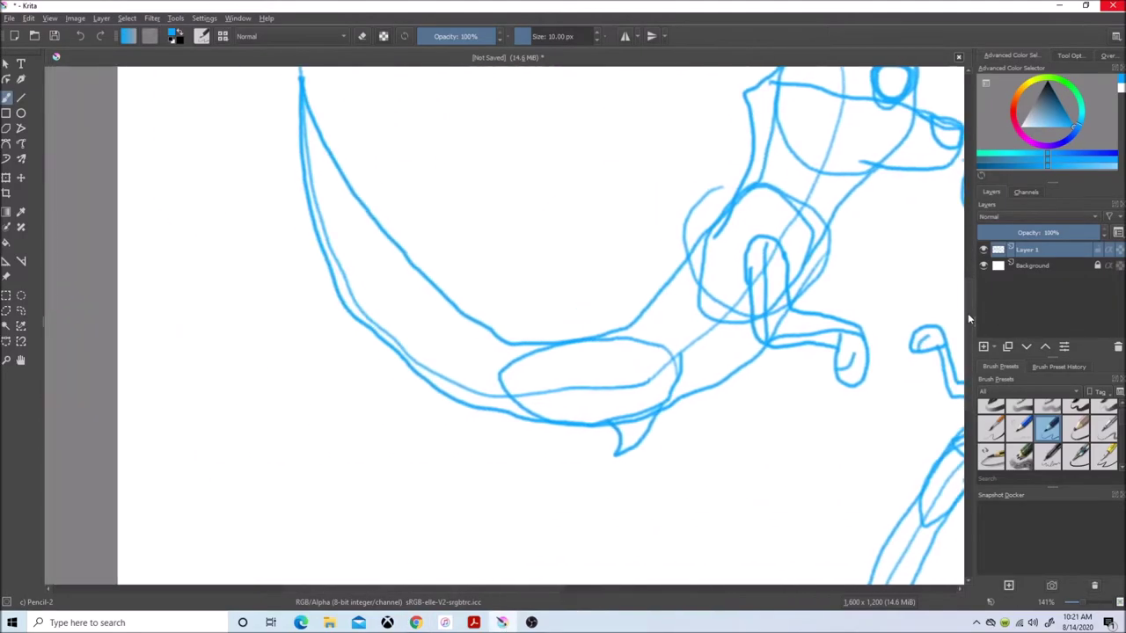
{"action": "left_click_drag", "start_coordinate": [969, 319], "coordinate": [968, 289]}
{"action": "mouse_move", "coordinate": [337, 272]}
{"action": "left_mouse_down"}
{"action": "mouse_move", "coordinate": [416, 97]}
{"action": "mouse_move", "coordinate": [375, 142]}
{"action": "mouse_move", "coordinate": [289, 192]}
{"action": "mouse_move", "coordinate": [194, 125]}
{"action": "mouse_move", "coordinate": [300, 278]}
{"action": "left_mouse_up"}
Step: Redraw the smaller dog's tail with a forward curve and finish it with a two-lobed fluke
{"action": "left_click_drag", "start_coordinate": [548, 589], "coordinate": [707, 589]}
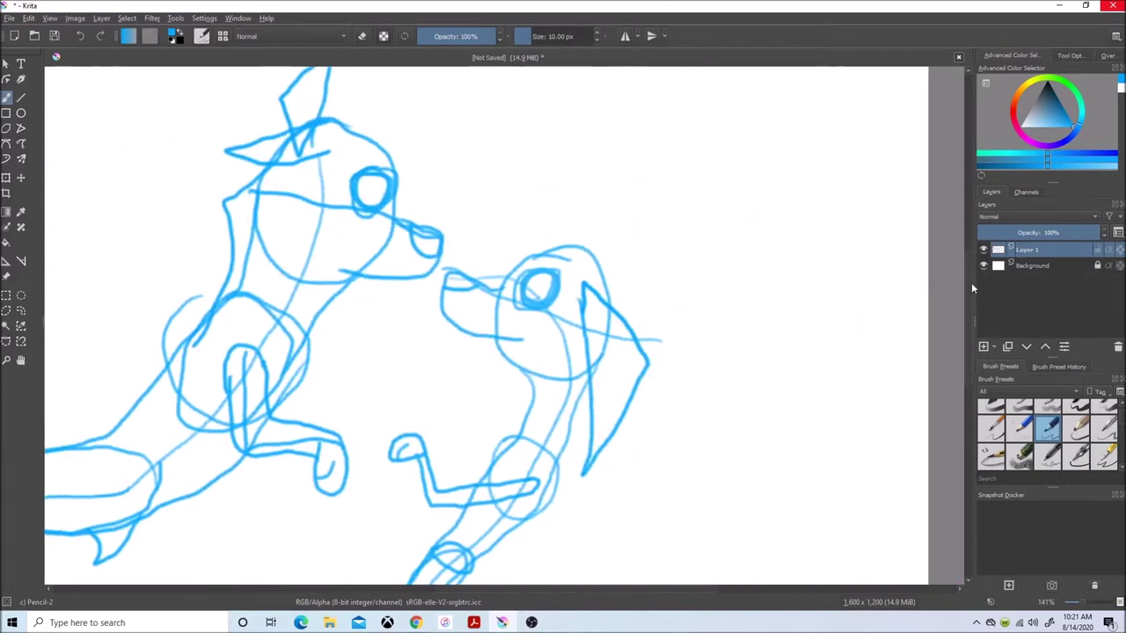
{"action": "left_click_drag", "start_coordinate": [970, 282], "coordinate": [969, 360]}
{"action": "mouse_move", "coordinate": [415, 264]}
{"action": "left_mouse_down"}
{"action": "mouse_move", "coordinate": [364, 352]}
{"action": "mouse_move", "coordinate": [435, 510]}
{"action": "mouse_move", "coordinate": [412, 467]}
{"action": "mouse_move", "coordinate": [441, 324]}
{"action": "left_mouse_up"}
{"action": "mouse_move", "coordinate": [418, 479]}
{"action": "left_mouse_down"}
{"action": "mouse_move", "coordinate": [540, 491]}
{"action": "mouse_move", "coordinate": [469, 520]}
{"action": "mouse_move", "coordinate": [533, 528]}
{"action": "mouse_move", "coordinate": [421, 521]}
{"action": "mouse_move", "coordinate": [456, 505]}
{"action": "left_mouse_up"}
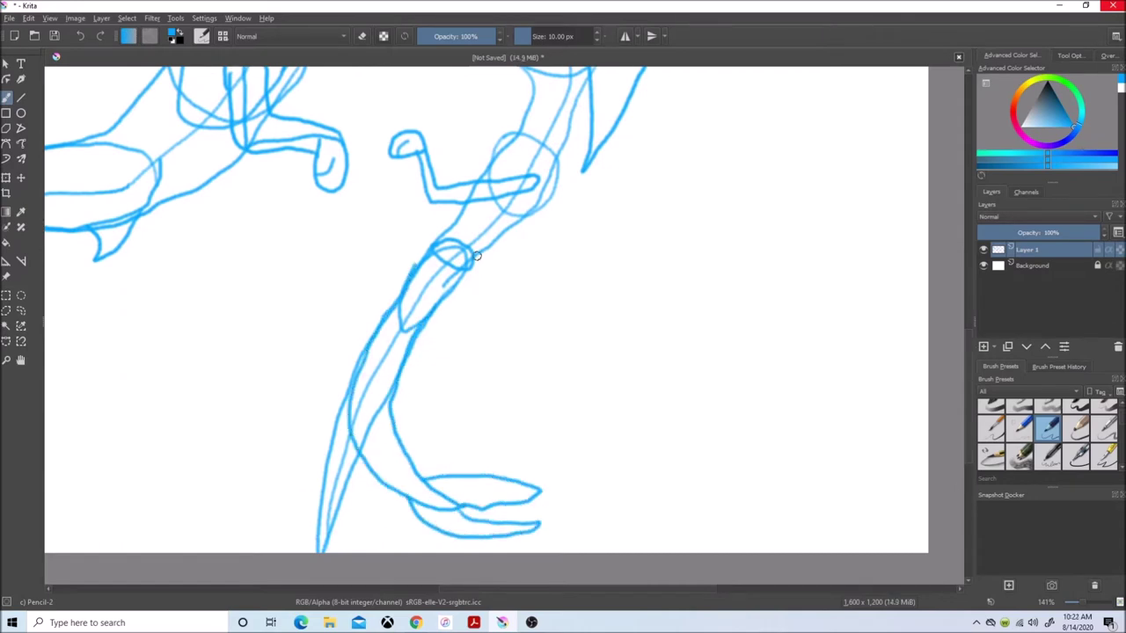
Step: Add a hip band and small fin, a second foreleg at the chest and stacked neck rings to the smaller dog
{"action": "mouse_move", "coordinate": [428, 262]}
{"action": "left_mouse_down"}
{"action": "mouse_move", "coordinate": [477, 257]}
{"action": "mouse_move", "coordinate": [420, 265]}
{"action": "mouse_move", "coordinate": [410, 282]}
{"action": "mouse_move", "coordinate": [421, 264]}
{"action": "mouse_move", "coordinate": [392, 269]}
{"action": "mouse_move", "coordinate": [386, 283]}
{"action": "mouse_move", "coordinate": [422, 277]}
{"action": "left_mouse_up"}
{"action": "mouse_move", "coordinate": [491, 178]}
{"action": "left_mouse_down"}
{"action": "mouse_move", "coordinate": [479, 163]}
{"action": "mouse_move", "coordinate": [510, 180]}
{"action": "mouse_move", "coordinate": [538, 218]}
{"action": "mouse_move", "coordinate": [533, 199]}
{"action": "left_mouse_up"}
{"action": "mouse_move", "coordinate": [529, 115]}
{"action": "left_mouse_down"}
{"action": "mouse_move", "coordinate": [572, 127]}
{"action": "mouse_move", "coordinate": [533, 98]}
{"action": "left_mouse_up"}
Step: Sketch a wide collar around the larger dog's neck with a short tuft beneath its front end, checking the reference images in Chrome
{"action": "scroll", "coordinate": [528, 99], "scroll_direction": "up", "scroll_amount": 5}
{"action": "mouse_move", "coordinate": [209, 226]}
{"action": "left_mouse_down"}
{"action": "mouse_move", "coordinate": [243, 248]}
{"action": "mouse_move", "coordinate": [326, 261]}
{"action": "left_mouse_up"}
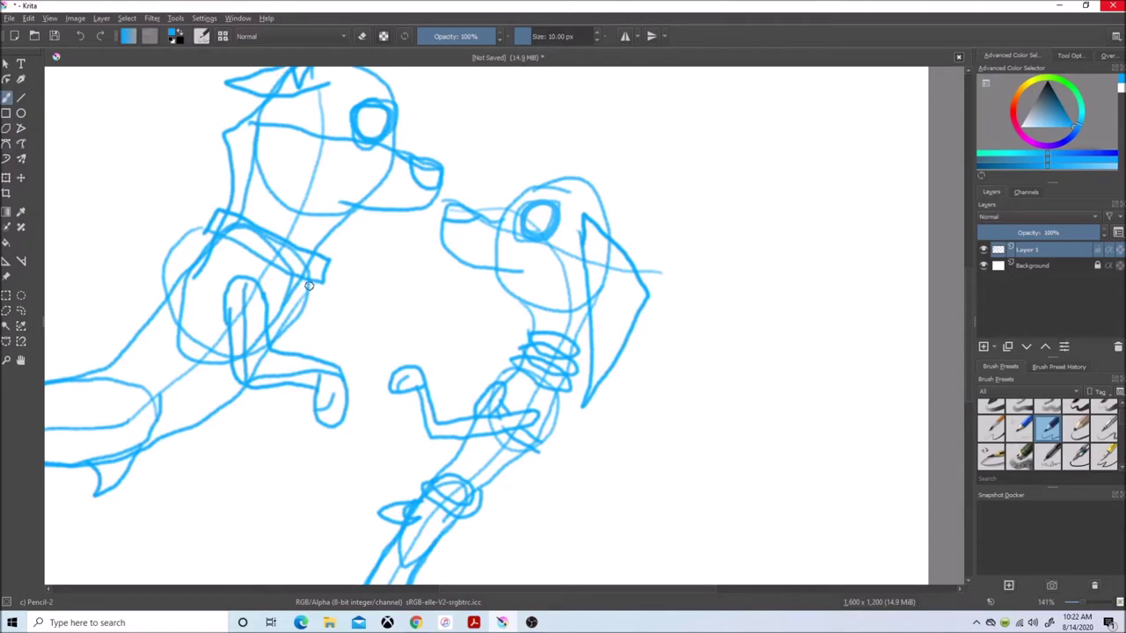
{"action": "left_click", "coordinate": [415, 623]}
{"action": "left_click", "coordinate": [504, 623]}
{"action": "mouse_move", "coordinate": [312, 286]}
{"action": "left_mouse_down"}
{"action": "mouse_move", "coordinate": [317, 316]}
{"action": "mouse_move", "coordinate": [314, 292]}
{"action": "left_mouse_up"}
Step: Check the reference images in Chrome, and sketch the mouth lines and pupils on both dogs in Krita
{"action": "left_click_drag", "start_coordinate": [651, 590], "coordinate": [549, 590]}
{"action": "left_click", "coordinate": [416, 623]}
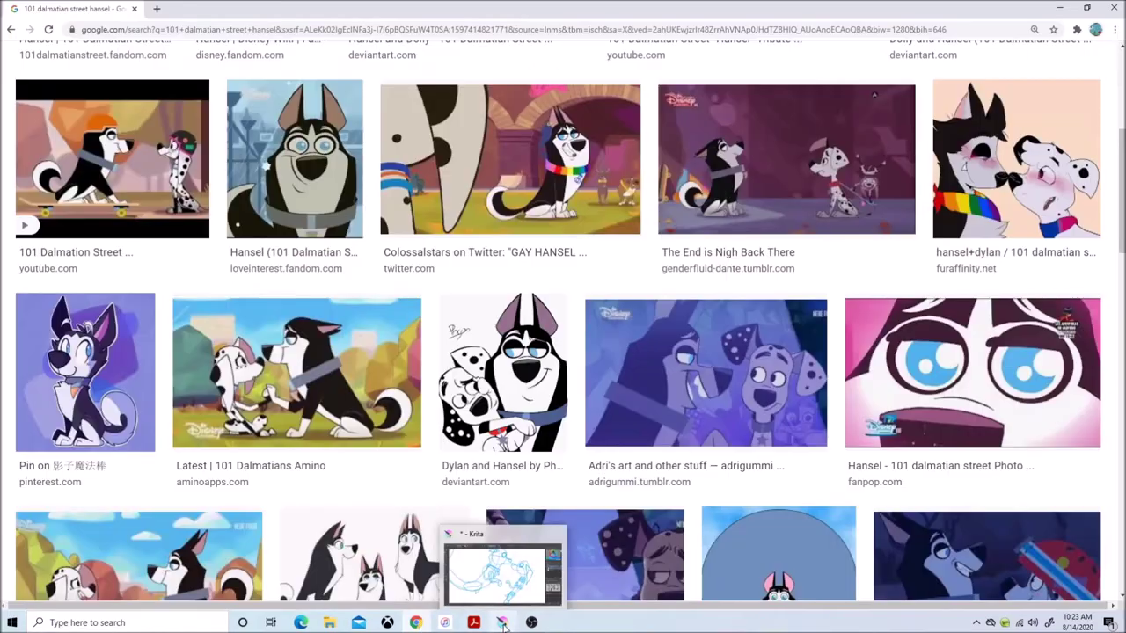
{"action": "left_click", "coordinate": [504, 623]}
{"action": "left_click_drag", "start_coordinate": [665, 264], "coordinate": [704, 268]}
{"action": "left_click_drag", "start_coordinate": [584, 206], "coordinate": [562, 173]}
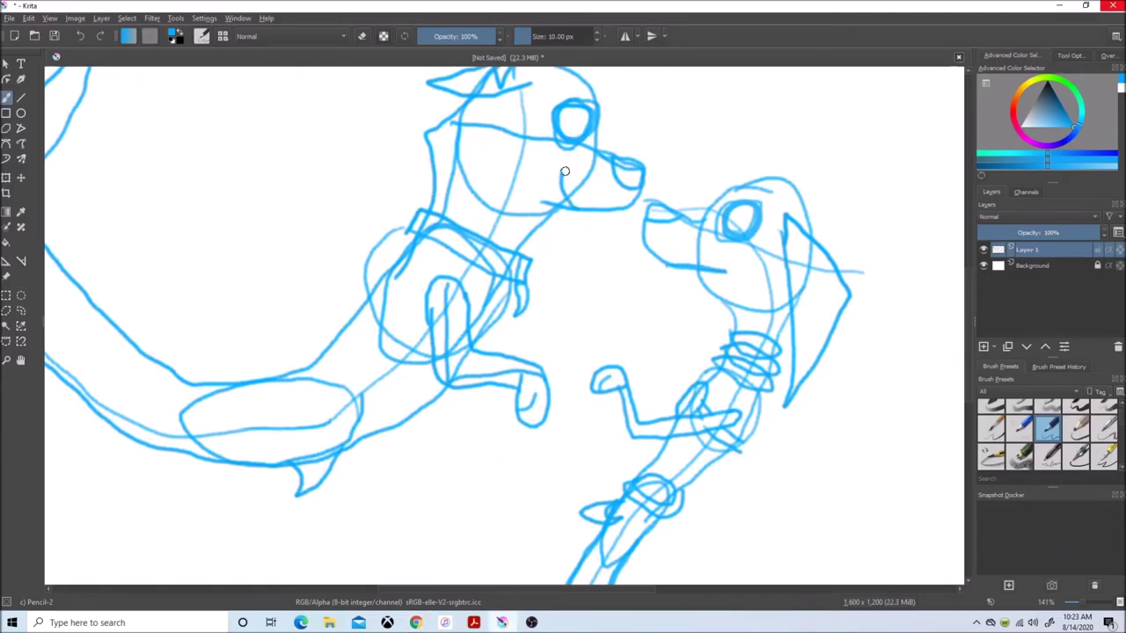
{"action": "left_click_drag", "start_coordinate": [580, 120], "coordinate": [579, 121]}
{"action": "mouse_move", "coordinate": [735, 216]}
{"action": "left_mouse_down"}
{"action": "mouse_move", "coordinate": [732, 225]}
{"action": "mouse_move", "coordinate": [733, 211]}
{"action": "left_mouse_up"}
Step: Compare with the reference images in Chrome and sketch a brow line above the larger dog's eye in Krita
{"action": "left_click", "coordinate": [417, 626]}
{"action": "left_click", "coordinate": [503, 623]}
{"action": "left_click", "coordinate": [418, 624]}
{"action": "left_click", "coordinate": [503, 622]}
{"action": "left_click_drag", "start_coordinate": [579, 88], "coordinate": [547, 102]}
Step: Sketch the larger dog's coat marking boundary from the forehead down the neck and belly, curving across the hips to the tail
{"action": "left_click", "coordinate": [446, 621]}
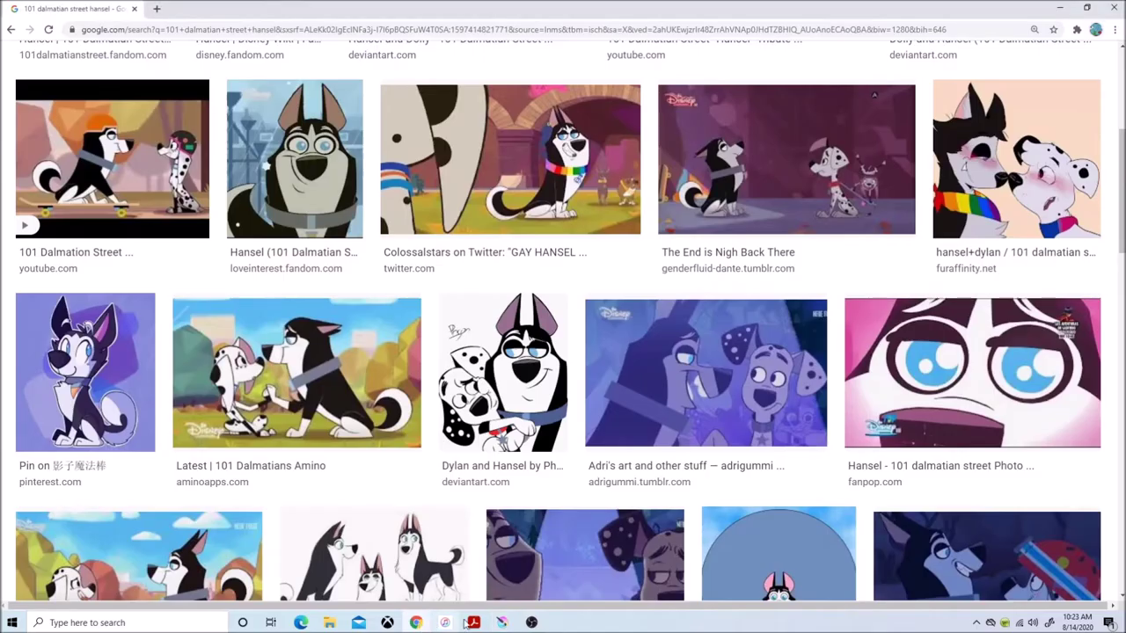
{"action": "left_click", "coordinate": [503, 622]}
{"action": "mouse_move", "coordinate": [586, 86]}
{"action": "left_mouse_down"}
{"action": "mouse_move", "coordinate": [511, 116]}
{"action": "mouse_move", "coordinate": [488, 274]}
{"action": "mouse_move", "coordinate": [347, 439]}
{"action": "left_mouse_up"}
{"action": "mouse_move", "coordinate": [275, 448]}
{"action": "left_mouse_down"}
{"action": "mouse_move", "coordinate": [206, 445]}
{"action": "mouse_move", "coordinate": [181, 458]}
{"action": "left_mouse_up"}
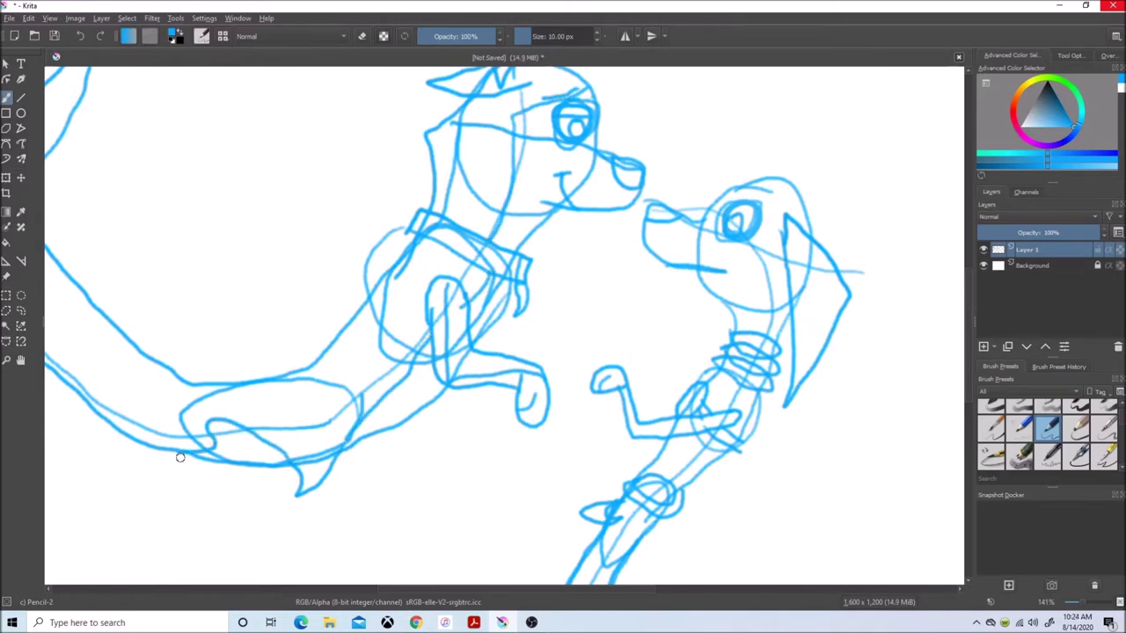
Step: Set the painting colour to black and choose the Ink-2 Fineliner brush preset
{"action": "left_click_drag", "start_coordinate": [1084, 605], "coordinate": [1078, 603]}
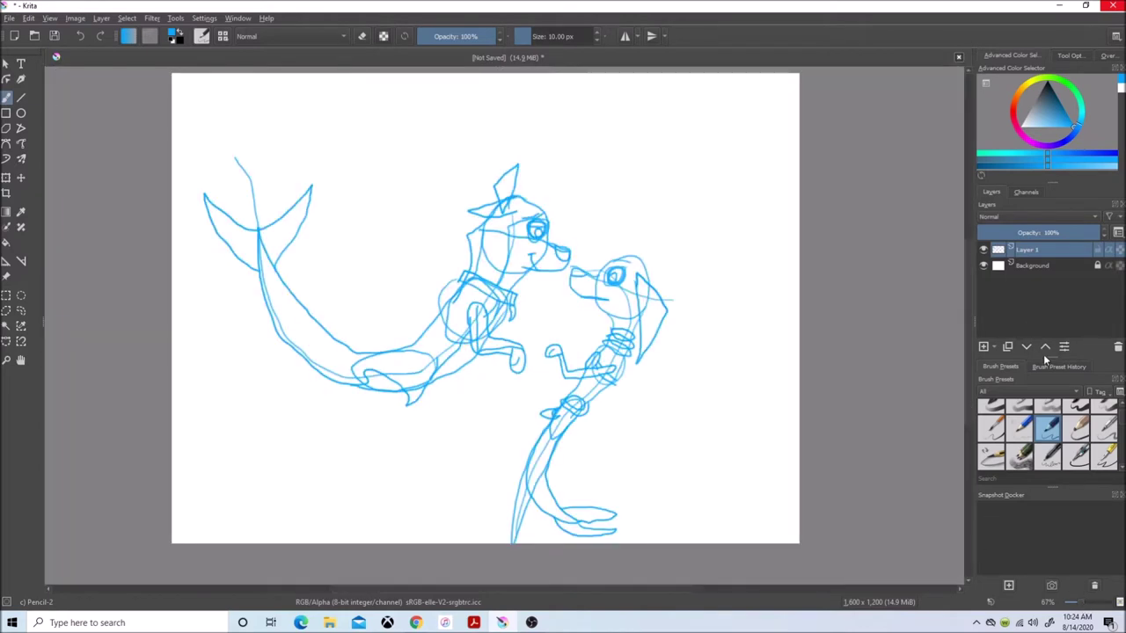
{"action": "left_click", "coordinate": [1049, 82]}
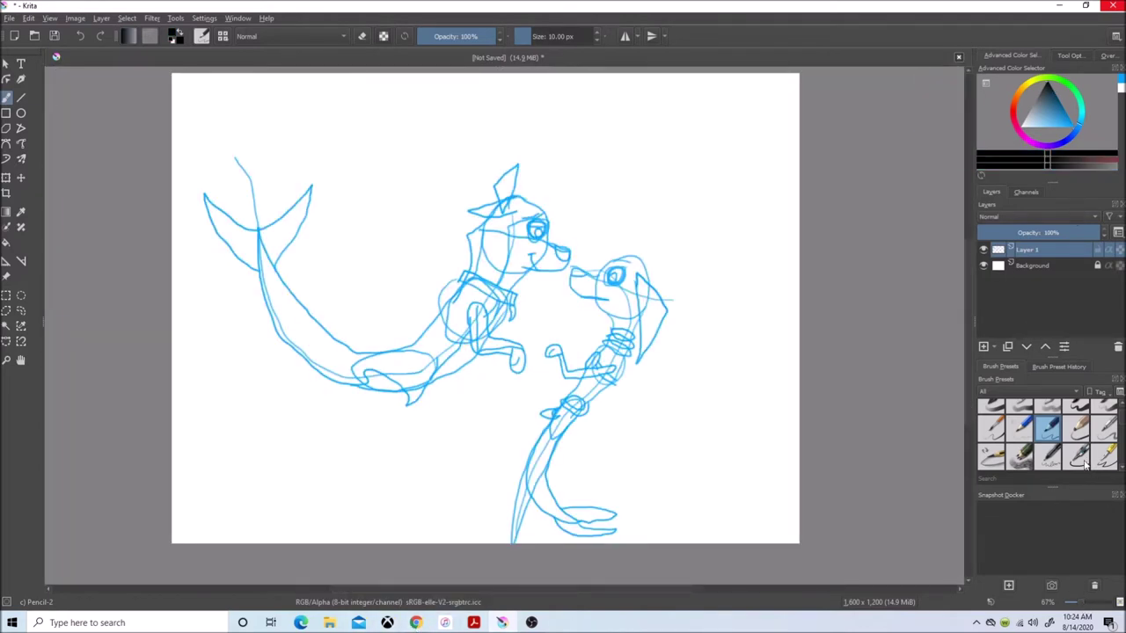
{"action": "left_click", "coordinate": [1084, 463]}
Step: Add a new paint layer above the sketch and name it Lineart
{"action": "left_click", "coordinate": [101, 18]}
{"action": "mouse_move", "coordinate": [115, 73]}
{"action": "left_click", "coordinate": [305, 76]}
{"action": "double_click", "coordinate": [1028, 252]}
{"action": "type", "text": "Li"}
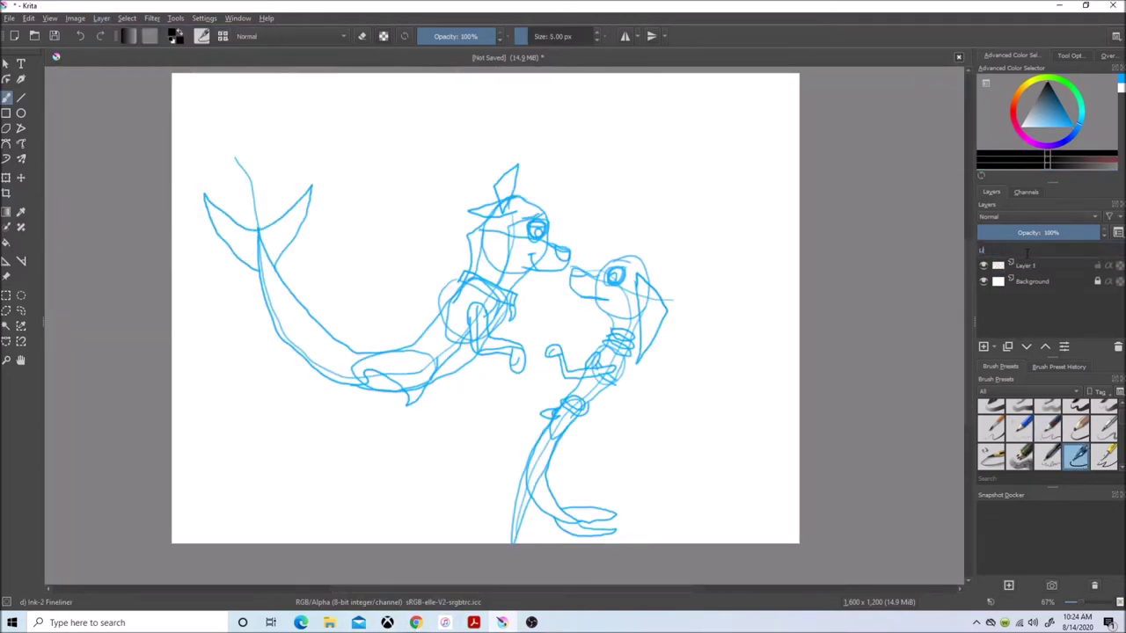
{"action": "type", "text": "neart"}
{"action": "key", "text": "Return"}
Step: Check the reference images in Chrome and ink the smaller dog's eye outline, lashes and filled pupil on the Lineart layer
{"action": "left_click", "coordinate": [416, 622]}
{"action": "mouse_move", "coordinate": [504, 624]}
{"action": "left_click", "coordinate": [549, 584]}
{"action": "left_click_drag", "start_coordinate": [1080, 603], "coordinate": [1088, 603]}
{"action": "left_click_drag", "start_coordinate": [563, 590], "coordinate": [632, 590]}
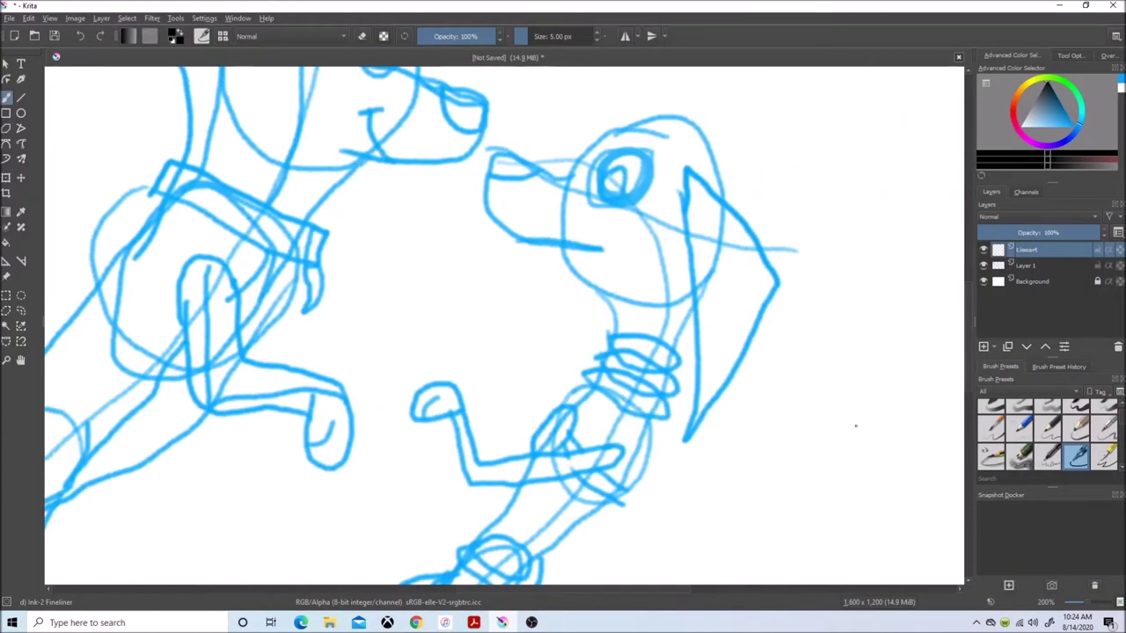
{"action": "scroll", "coordinate": [855, 425], "scroll_direction": "up", "scroll_amount": 3}
{"action": "left_click", "coordinate": [417, 623]}
{"action": "left_click", "coordinate": [504, 623]}
{"action": "mouse_move", "coordinate": [661, 300]}
{"action": "left_mouse_down"}
{"action": "mouse_move", "coordinate": [636, 254]}
{"action": "mouse_move", "coordinate": [604, 278]}
{"action": "mouse_move", "coordinate": [658, 290]}
{"action": "mouse_move", "coordinate": [607, 300]}
{"action": "mouse_move", "coordinate": [614, 313]}
{"action": "left_mouse_up"}
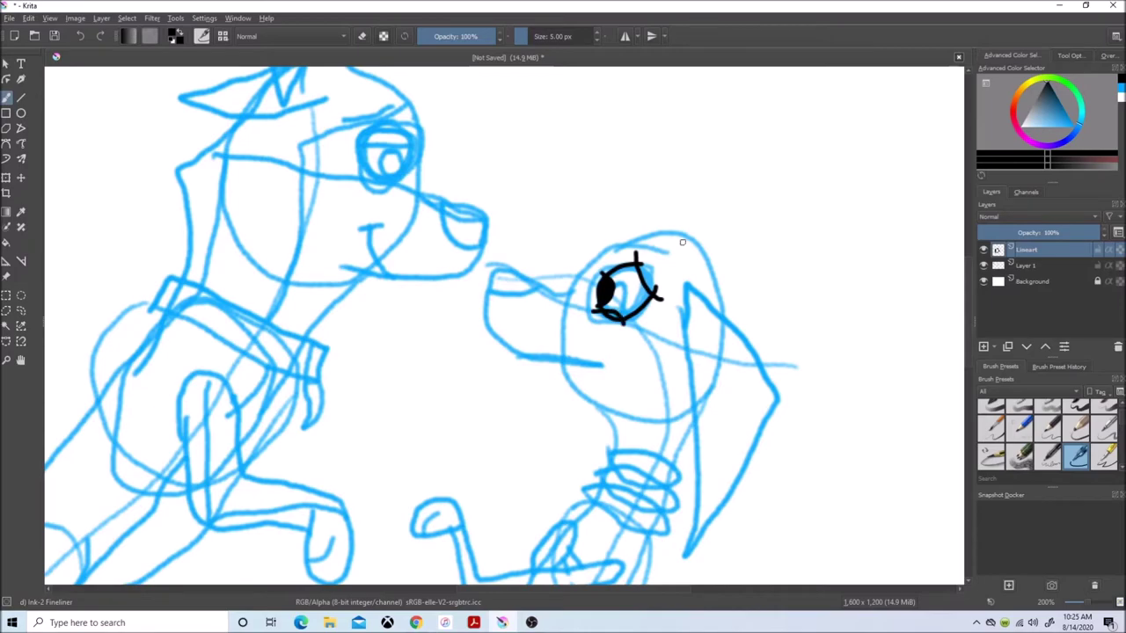
Step: Ink the smaller dog's long hanging ear in black, comparing its shape with the reference images in Chrome
{"action": "left_click", "coordinate": [415, 622]}
{"action": "left_click", "coordinate": [502, 622]}
{"action": "left_click", "coordinate": [422, 622]}
{"action": "left_click", "coordinate": [502, 622]}
{"action": "left_click_drag", "start_coordinate": [675, 282], "coordinate": [765, 301]}
{"action": "left_click", "coordinate": [416, 622]}
{"action": "left_click", "coordinate": [501, 622]}
{"action": "mouse_move", "coordinate": [674, 268]}
{"action": "left_mouse_down"}
{"action": "mouse_move", "coordinate": [677, 321]}
{"action": "mouse_move", "coordinate": [761, 572]}
{"action": "left_mouse_up"}
{"action": "left_click_drag", "start_coordinate": [763, 297], "coordinate": [746, 573]}
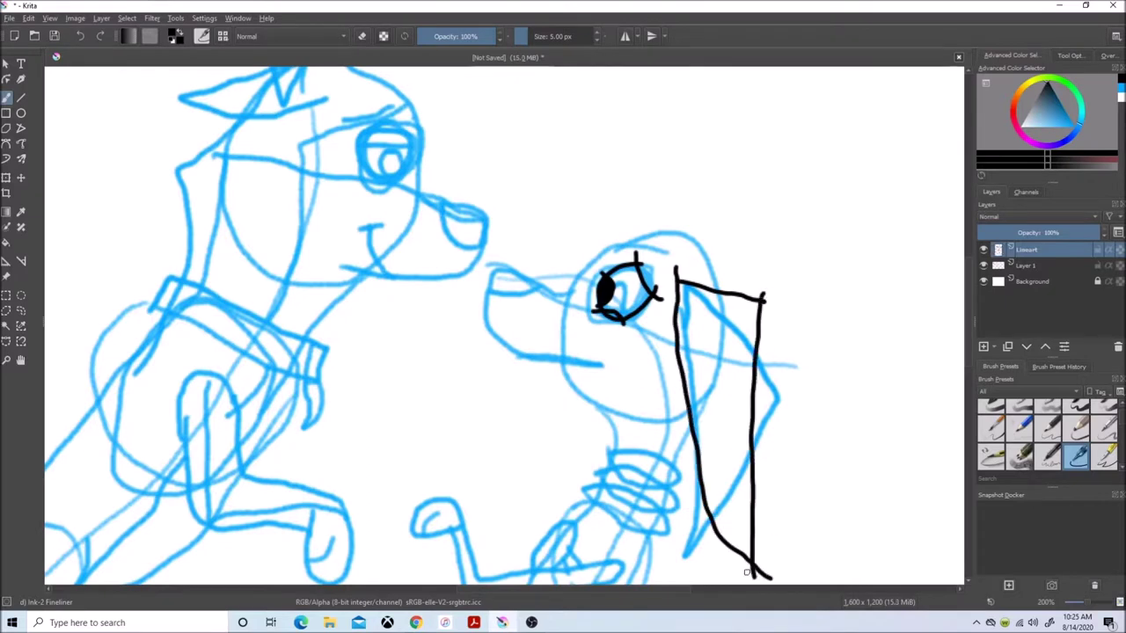
Step: Ink the smaller dog's crown, muzzle and jaw and the front of its neck down to the chest, checking the Chrome reference
{"action": "mouse_move", "coordinate": [716, 288]}
{"action": "left_mouse_down"}
{"action": "mouse_move", "coordinate": [603, 251]}
{"action": "mouse_move", "coordinate": [519, 277]}
{"action": "mouse_move", "coordinate": [559, 362]}
{"action": "mouse_move", "coordinate": [601, 369]}
{"action": "left_mouse_up"}
{"action": "left_click", "coordinate": [415, 622]}
{"action": "left_click", "coordinate": [501, 622]}
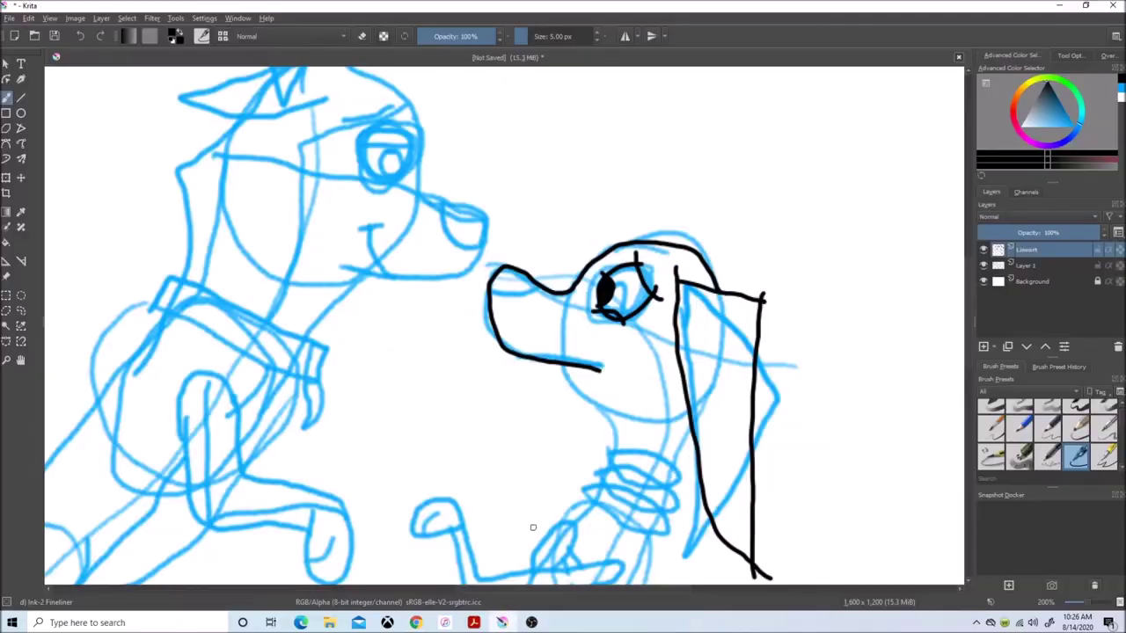
{"action": "mouse_move", "coordinate": [561, 362]}
{"action": "left_mouse_down"}
{"action": "mouse_move", "coordinate": [617, 441]}
{"action": "mouse_move", "coordinate": [574, 522]}
{"action": "left_mouse_up"}
Step: Ink the smaller dog's forelegs, raised paw and elbow over the sketch, checking the reference images in Chrome
{"action": "left_click_drag", "start_coordinate": [969, 318], "coordinate": [968, 348]}
{"action": "mouse_move", "coordinate": [578, 364]}
{"action": "left_mouse_down"}
{"action": "mouse_move", "coordinate": [567, 396]}
{"action": "mouse_move", "coordinate": [538, 410]}
{"action": "mouse_move", "coordinate": [477, 414]}
{"action": "mouse_move", "coordinate": [454, 342]}
{"action": "mouse_move", "coordinate": [419, 378]}
{"action": "left_mouse_up"}
{"action": "mouse_move", "coordinate": [552, 409]}
{"action": "left_mouse_down"}
{"action": "mouse_move", "coordinate": [600, 405]}
{"action": "mouse_move", "coordinate": [598, 432]}
{"action": "mouse_move", "coordinate": [482, 447]}
{"action": "mouse_move", "coordinate": [438, 365]}
{"action": "left_mouse_up"}
{"action": "left_click", "coordinate": [416, 623]}
{"action": "left_click", "coordinate": [503, 623]}
{"action": "left_click_drag", "start_coordinate": [491, 413], "coordinate": [467, 446]}
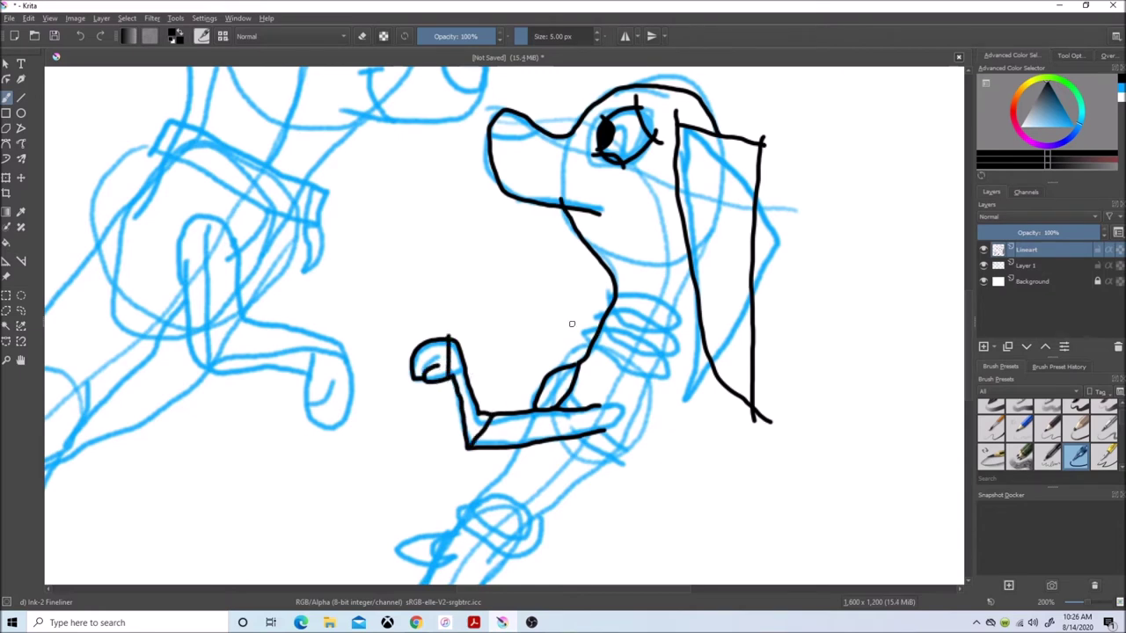
Step: Ink the smaller dog's back from behind the ear down along the body and around the curved tail
{"action": "mouse_move", "coordinate": [694, 274]}
{"action": "left_mouse_down"}
{"action": "mouse_move", "coordinate": [579, 491]}
{"action": "mouse_move", "coordinate": [493, 570]}
{"action": "left_mouse_up"}
{"action": "scroll", "coordinate": [964, 309], "scroll_direction": "down", "scroll_amount": 5}
{"action": "mouse_move", "coordinate": [496, 198]}
{"action": "left_mouse_down"}
{"action": "mouse_move", "coordinate": [419, 413]}
{"action": "mouse_move", "coordinate": [425, 487]}
{"action": "mouse_move", "coordinate": [372, 282]}
{"action": "mouse_move", "coordinate": [421, 215]}
{"action": "left_mouse_up"}
Step: Ink the smaller dog's waist line and the small fin at the front of its hips
{"action": "scroll", "coordinate": [421, 216], "scroll_direction": "up", "scroll_amount": 4}
{"action": "mouse_move", "coordinate": [518, 318]}
{"action": "left_mouse_down"}
{"action": "mouse_move", "coordinate": [478, 286]}
{"action": "mouse_move", "coordinate": [522, 228]}
{"action": "left_mouse_up"}
{"action": "left_click_drag", "start_coordinate": [482, 283], "coordinate": [411, 394]}
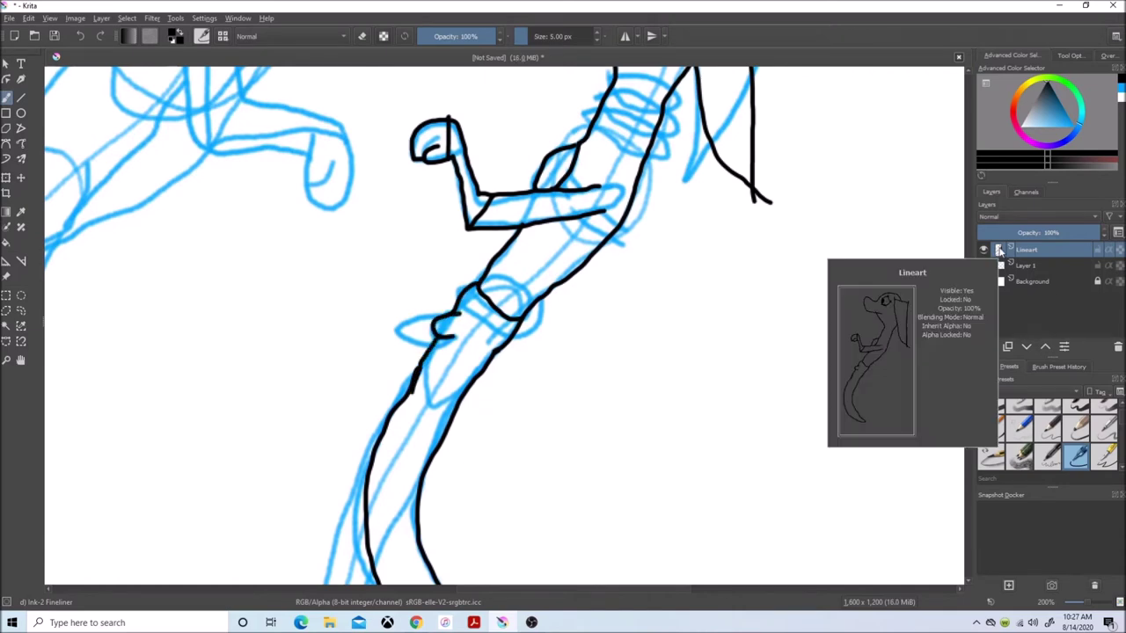
Step: Ink the lower edge of the nose at the tip of the smaller dog's muzzle
{"action": "scroll", "coordinate": [969, 292], "scroll_direction": "up", "scroll_amount": 5}
{"action": "left_click_drag", "start_coordinate": [527, 238], "coordinate": [484, 253]}
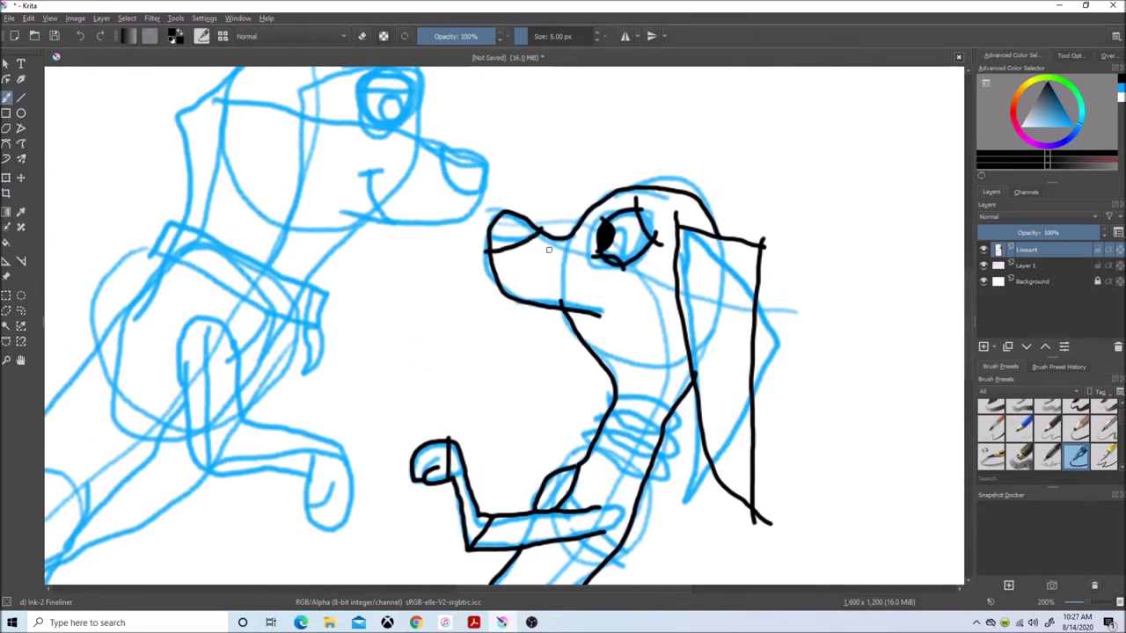
Step: Ink the larger dog's snout bridge, nose, mouth, chin and throat over the sketch after checking the reference images in Chrome
{"action": "left_click", "coordinate": [415, 623]}
{"action": "left_click", "coordinate": [501, 623]}
{"action": "scroll", "coordinate": [456, 261], "scroll_direction": "up", "scroll_amount": 2}
{"action": "mouse_move", "coordinate": [408, 198]}
{"action": "left_mouse_down"}
{"action": "mouse_move", "coordinate": [420, 266]}
{"action": "mouse_move", "coordinate": [487, 309]}
{"action": "mouse_move", "coordinate": [307, 430]}
{"action": "left_mouse_up"}
{"action": "mouse_move", "coordinate": [482, 350]}
{"action": "left_mouse_down"}
{"action": "mouse_move", "coordinate": [454, 336]}
{"action": "mouse_move", "coordinate": [442, 287]}
{"action": "left_mouse_up"}
{"action": "left_click_drag", "start_coordinate": [396, 388], "coordinate": [369, 321]}
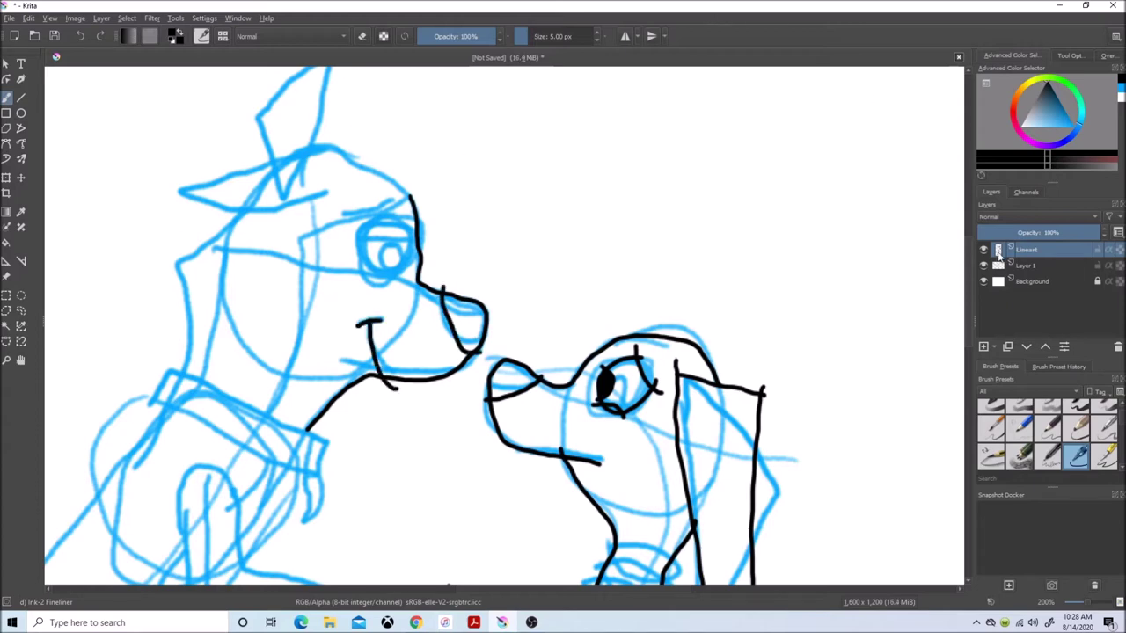
Step: Ink the larger dog's crown, folded-back ear and the back of its neck down to the collar, consulting the Chrome references
{"action": "mouse_move", "coordinate": [999, 252]}
{"action": "mouse_move", "coordinate": [412, 199]}
{"action": "left_mouse_down"}
{"action": "mouse_move", "coordinate": [310, 158]}
{"action": "mouse_move", "coordinate": [187, 198]}
{"action": "mouse_move", "coordinate": [304, 207]}
{"action": "left_mouse_up"}
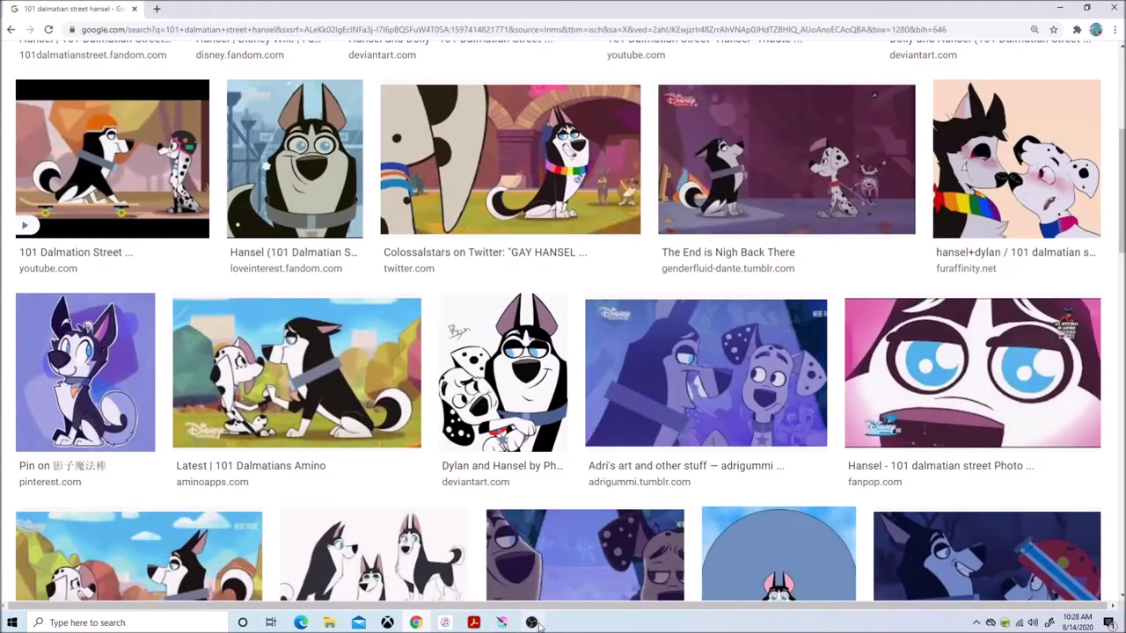
{"action": "left_click", "coordinate": [532, 623]}
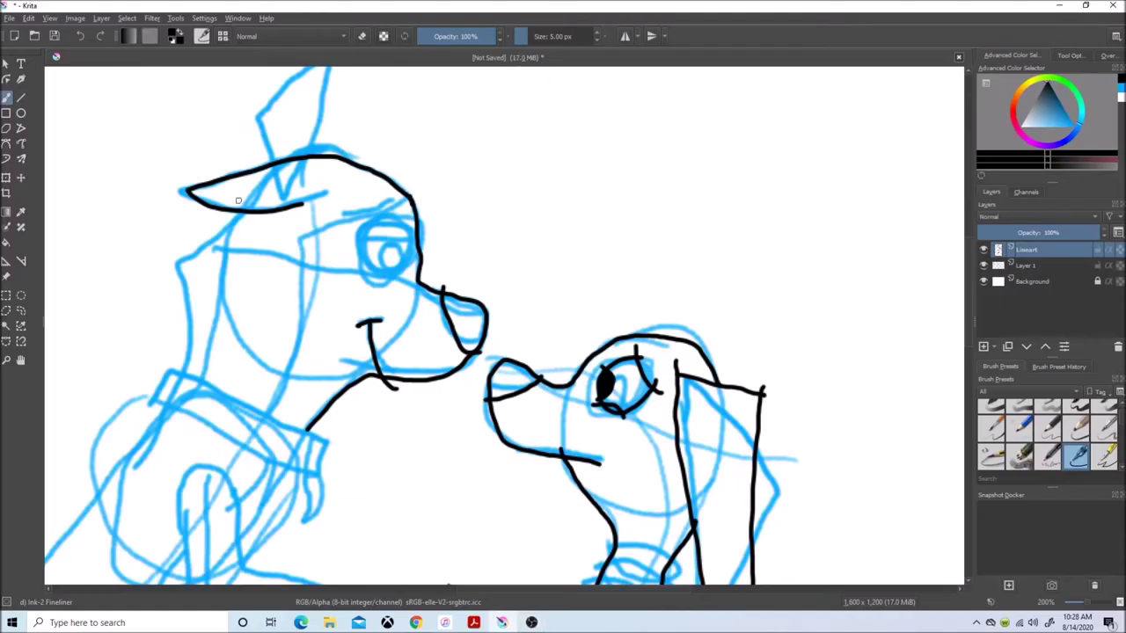
{"action": "mouse_move", "coordinate": [248, 210]}
{"action": "left_mouse_down"}
{"action": "mouse_move", "coordinate": [218, 230]}
{"action": "mouse_move", "coordinate": [182, 330]}
{"action": "mouse_move", "coordinate": [180, 379]}
{"action": "left_mouse_up"}
Step: Ink the larger dog's collar band, the inner line of its ear and the tip of the ear behind it
{"action": "mouse_move", "coordinate": [337, 446]}
{"action": "left_mouse_down"}
{"action": "mouse_move", "coordinate": [199, 392]}
{"action": "mouse_move", "coordinate": [150, 406]}
{"action": "mouse_move", "coordinate": [321, 475]}
{"action": "mouse_move", "coordinate": [326, 444]}
{"action": "left_mouse_up"}
{"action": "left_click_drag", "start_coordinate": [316, 445], "coordinate": [316, 458]}
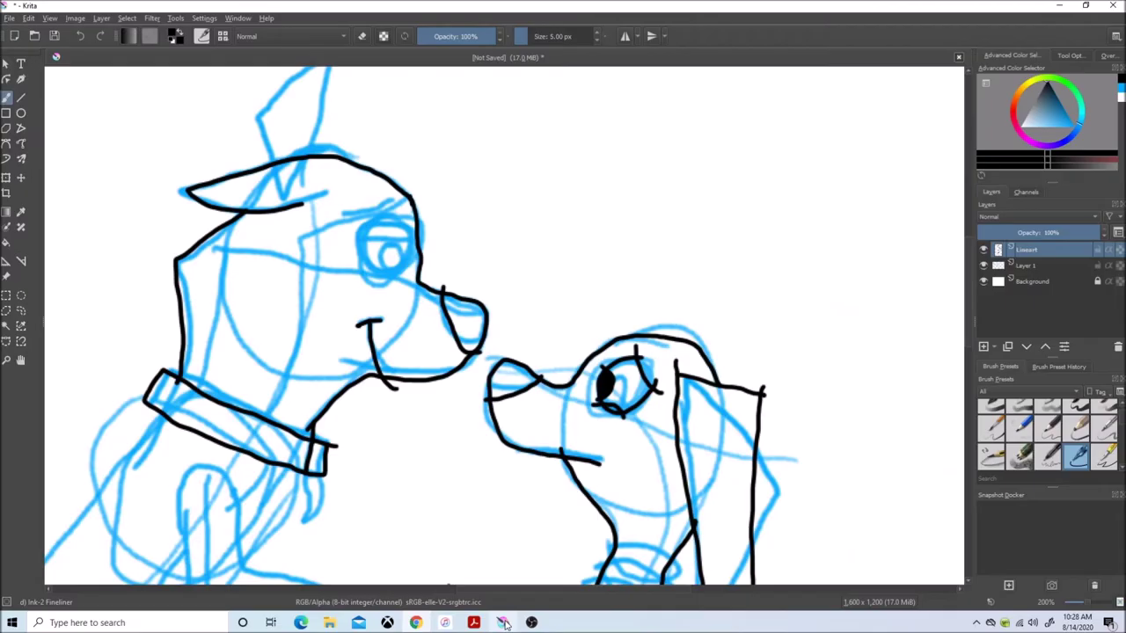
{"action": "left_click_drag", "start_coordinate": [193, 188], "coordinate": [287, 208]}
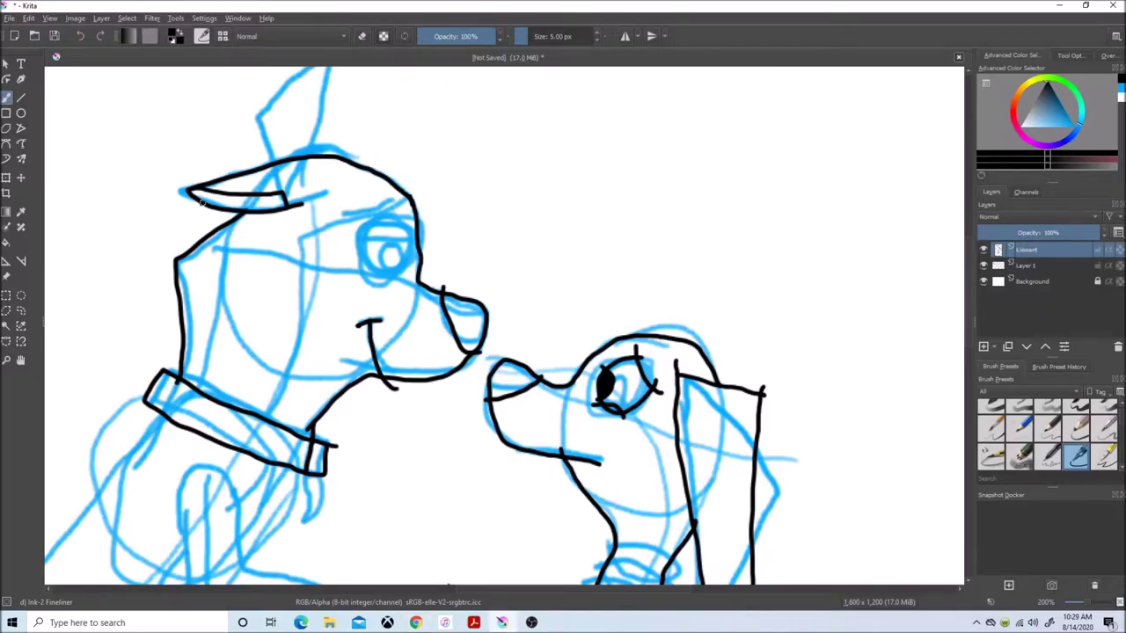
{"action": "left_click_drag", "start_coordinate": [181, 200], "coordinate": [219, 231]}
Step: Ink the larger dog's raised foreleg and paw, and the chest line from the collar to the leg
{"action": "scroll", "coordinate": [972, 271], "scroll_direction": "down", "scroll_amount": 2}
{"action": "scroll", "coordinate": [972, 271], "scroll_direction": "down", "scroll_amount": 5}
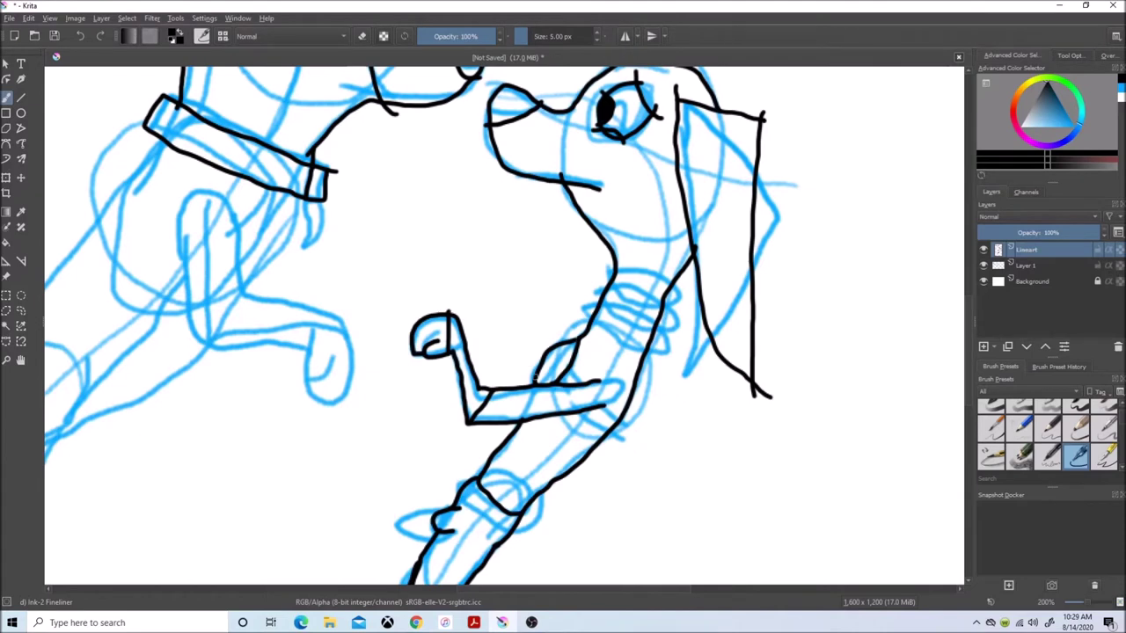
{"action": "scroll", "coordinate": [540, 586], "scroll_direction": "left", "scroll_amount": 5}
{"action": "mouse_move", "coordinate": [563, 402]}
{"action": "left_mouse_down"}
{"action": "mouse_move", "coordinate": [553, 313]}
{"action": "mouse_move", "coordinate": [454, 228]}
{"action": "mouse_move", "coordinate": [440, 343]}
{"action": "mouse_move", "coordinate": [536, 345]}
{"action": "mouse_move", "coordinate": [540, 377]}
{"action": "left_mouse_up"}
{"action": "mouse_move", "coordinate": [545, 382]}
{"action": "left_mouse_down"}
{"action": "mouse_move", "coordinate": [567, 364]}
{"action": "mouse_move", "coordinate": [563, 402]}
{"action": "left_mouse_up"}
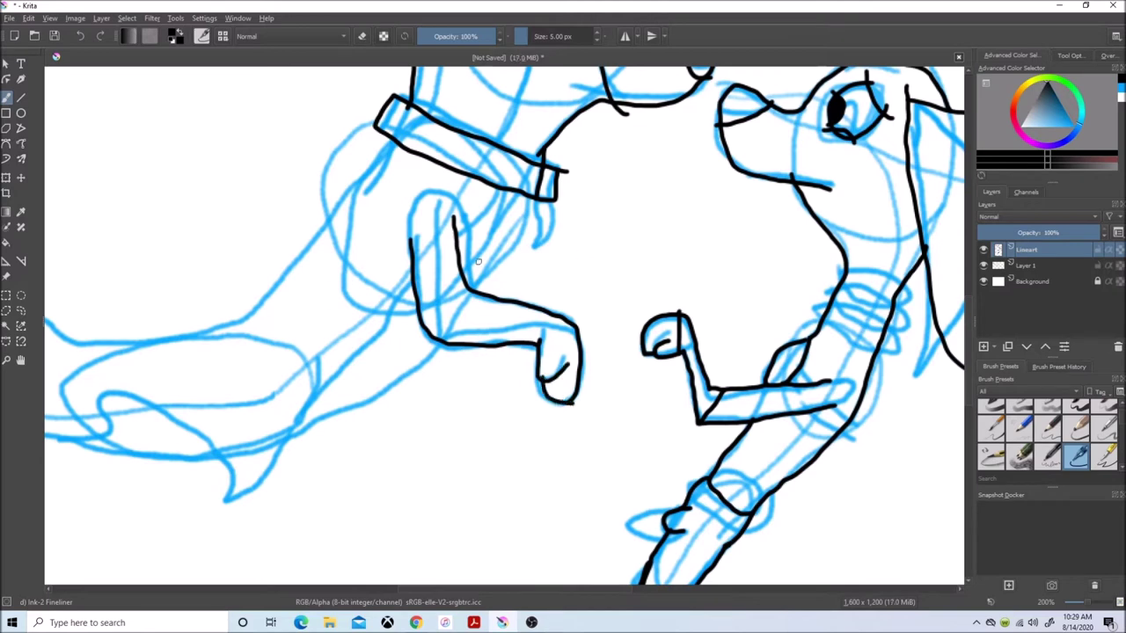
{"action": "left_click_drag", "start_coordinate": [527, 196], "coordinate": [499, 265]}
Step: Ink the larger dog's belly, the small hip fin and the underside of the tail up to the fluke
{"action": "mouse_move", "coordinate": [432, 350]}
{"action": "left_mouse_down"}
{"action": "mouse_move", "coordinate": [343, 421]}
{"action": "mouse_move", "coordinate": [290, 433]}
{"action": "left_mouse_up"}
{"action": "mouse_move", "coordinate": [290, 428]}
{"action": "left_mouse_down"}
{"action": "mouse_move", "coordinate": [252, 484]}
{"action": "mouse_move", "coordinate": [231, 447]}
{"action": "mouse_move", "coordinate": [183, 457]}
{"action": "mouse_move", "coordinate": [23, 429]}
{"action": "left_mouse_up"}
{"action": "left_click_drag", "start_coordinate": [470, 590], "coordinate": [373, 589]}
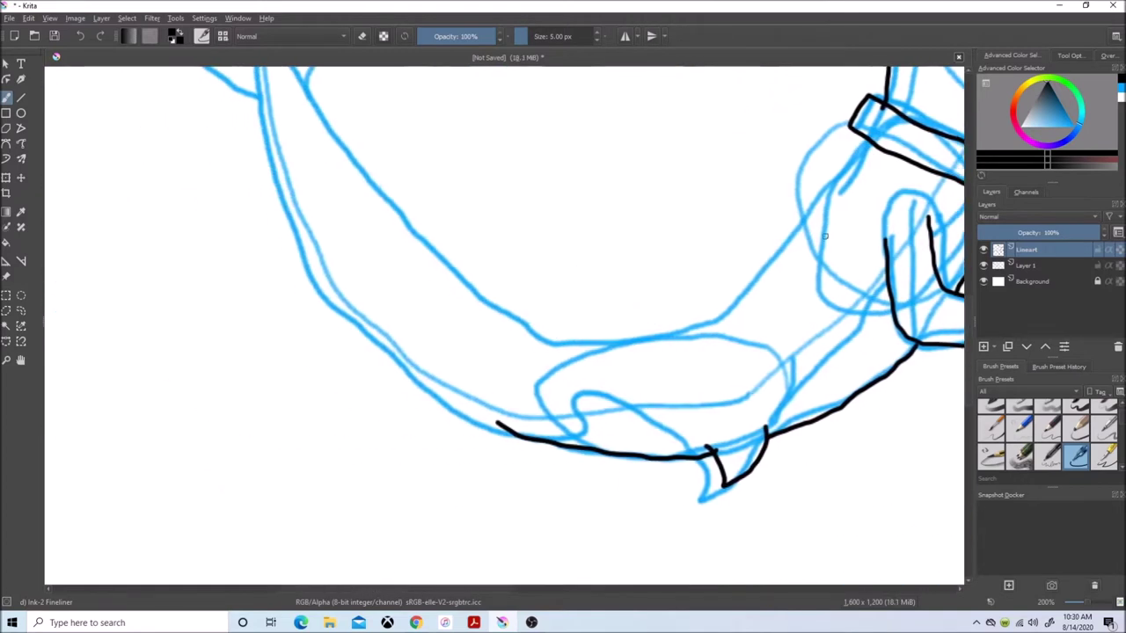
{"action": "left_click_drag", "start_coordinate": [969, 367], "coordinate": [966, 354]}
{"action": "mouse_move", "coordinate": [533, 511]}
{"action": "left_mouse_down"}
{"action": "mouse_move", "coordinate": [266, 230]}
{"action": "mouse_move", "coordinate": [260, 174]}
{"action": "left_mouse_up"}
Step: Ink the larger dog's crescent tail fluke and the back line running from the collar along the body to the fluke
{"action": "scroll", "coordinate": [260, 174], "scroll_direction": "up", "scroll_amount": 2}
{"action": "mouse_move", "coordinate": [421, 75]}
{"action": "left_mouse_down"}
{"action": "mouse_move", "coordinate": [340, 153]}
{"action": "mouse_move", "coordinate": [247, 195]}
{"action": "mouse_move", "coordinate": [109, 137]}
{"action": "mouse_move", "coordinate": [416, 115]}
{"action": "mouse_move", "coordinate": [339, 272]}
{"action": "mouse_move", "coordinate": [253, 331]}
{"action": "mouse_move", "coordinate": [153, 254]}
{"action": "mouse_move", "coordinate": [86, 109]}
{"action": "left_mouse_up"}
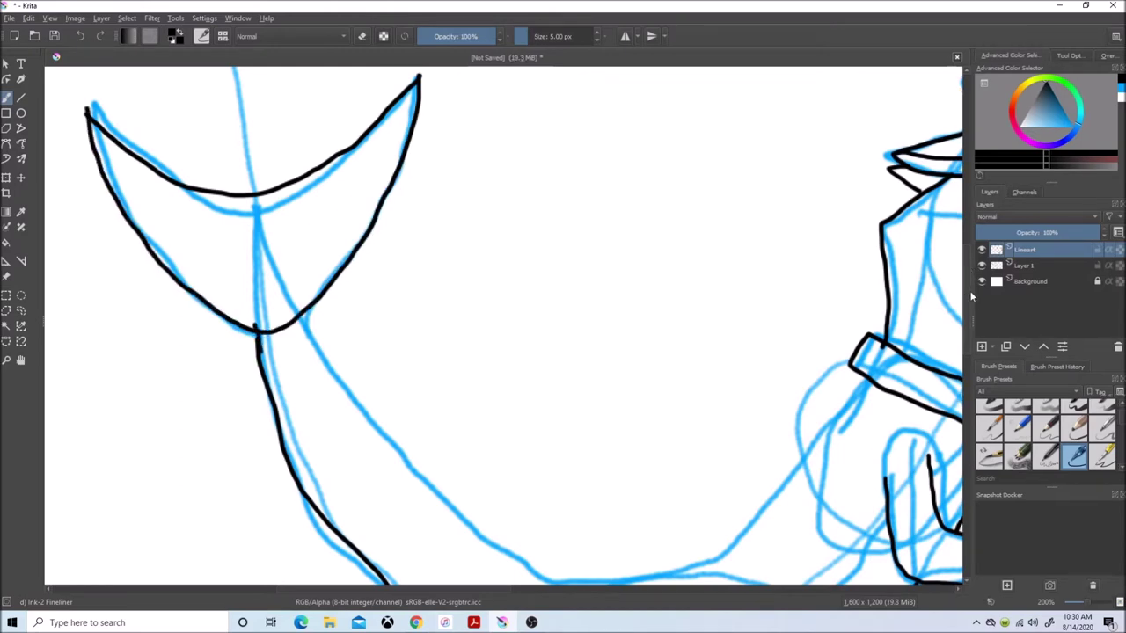
{"action": "scroll", "coordinate": [777, 329], "scroll_direction": "down", "scroll_amount": 3}
{"action": "mouse_move", "coordinate": [862, 222]}
{"action": "left_mouse_down"}
{"action": "mouse_move", "coordinate": [806, 301]}
{"action": "mouse_move", "coordinate": [469, 368]}
{"action": "mouse_move", "coordinate": [295, 151]}
{"action": "left_mouse_up"}
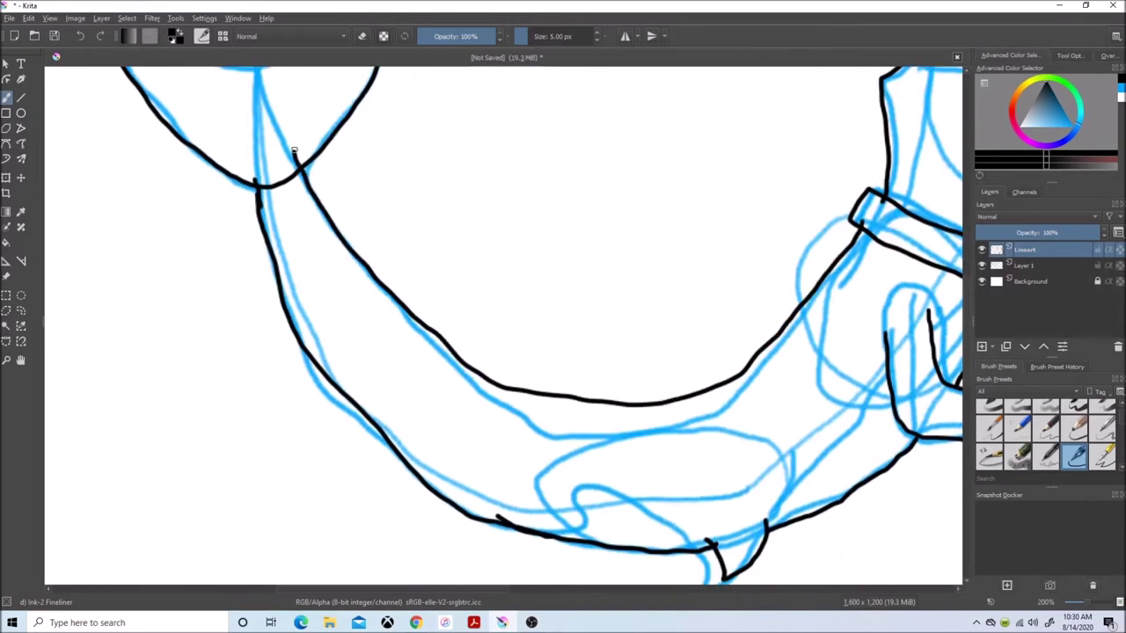
Step: Make an elliptical selection over the larger dog's iris, fill it with the sketch's blue and deselect
{"action": "left_click_drag", "start_coordinate": [455, 590], "coordinate": [562, 591]}
{"action": "left_click_drag", "start_coordinate": [968, 324], "coordinate": [976, 287]}
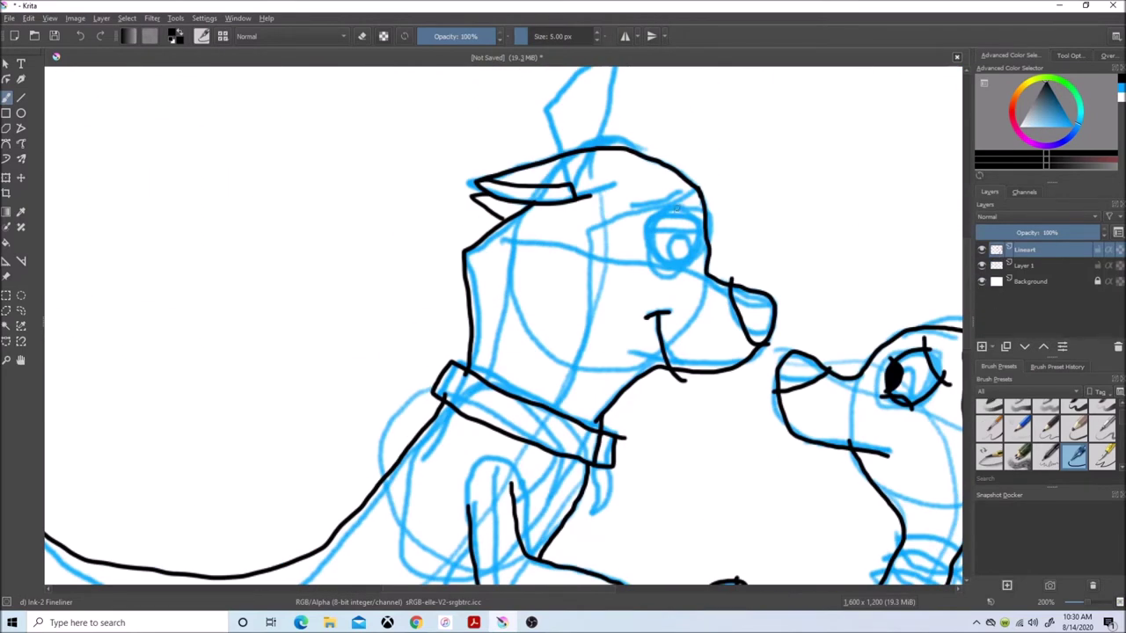
{"action": "left_click", "coordinate": [21, 296]}
{"action": "left_click_drag", "start_coordinate": [670, 238], "coordinate": [691, 258]}
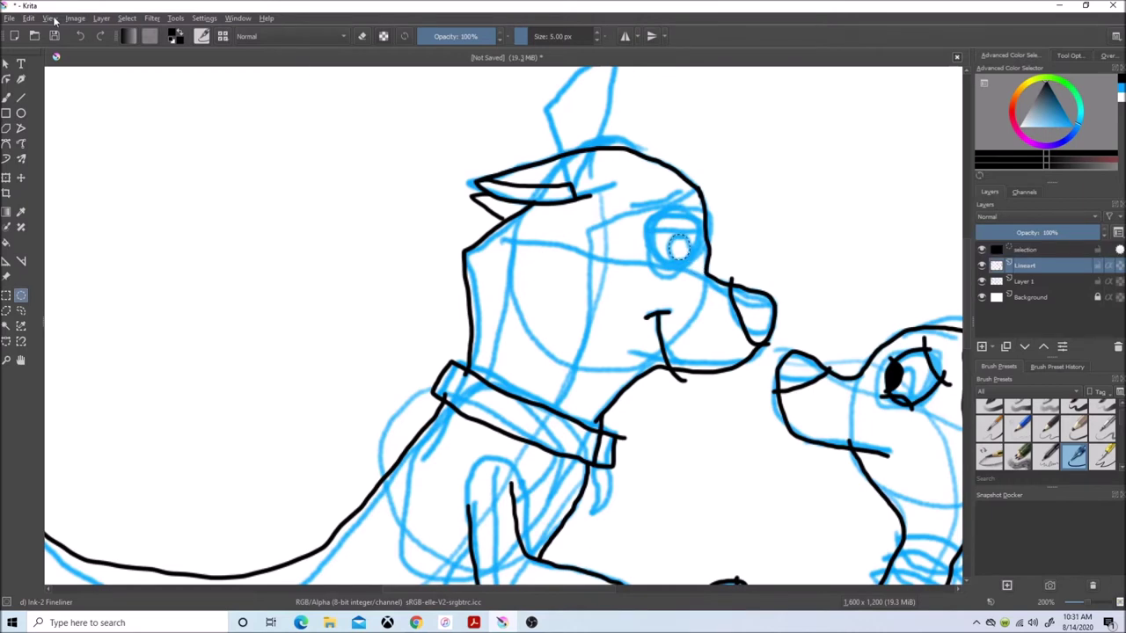
{"action": "left_click", "coordinate": [7, 243]}
{"action": "left_click", "coordinate": [677, 248], "text": "ctrl"}
{"action": "left_click", "coordinate": [678, 248]}
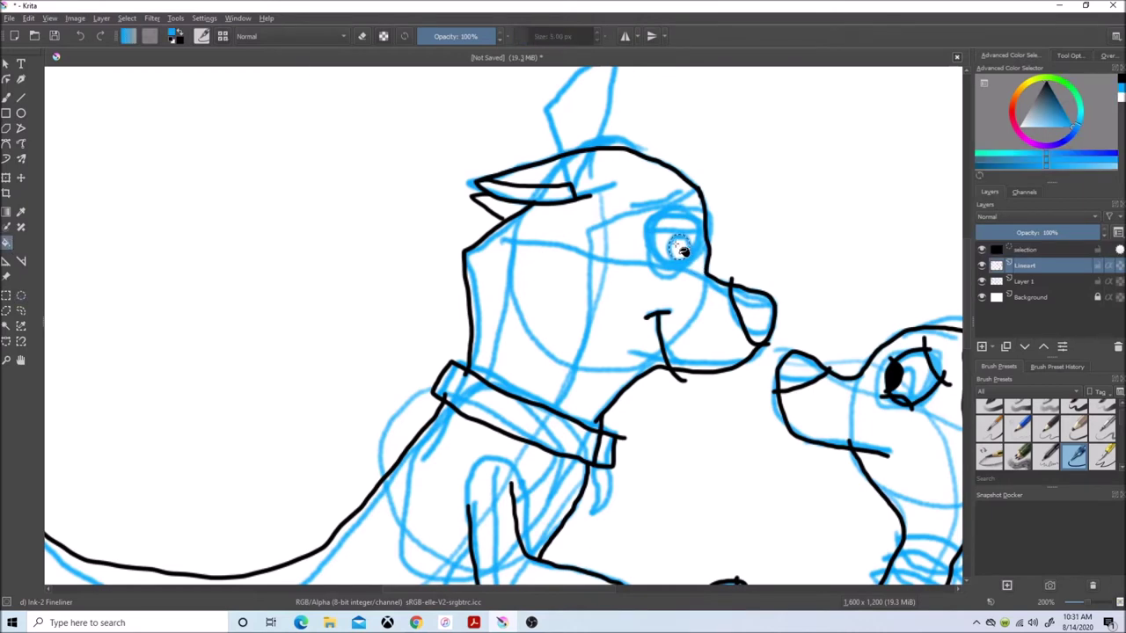
{"action": "left_click", "coordinate": [126, 17]}
{"action": "left_click", "coordinate": [139, 42]}
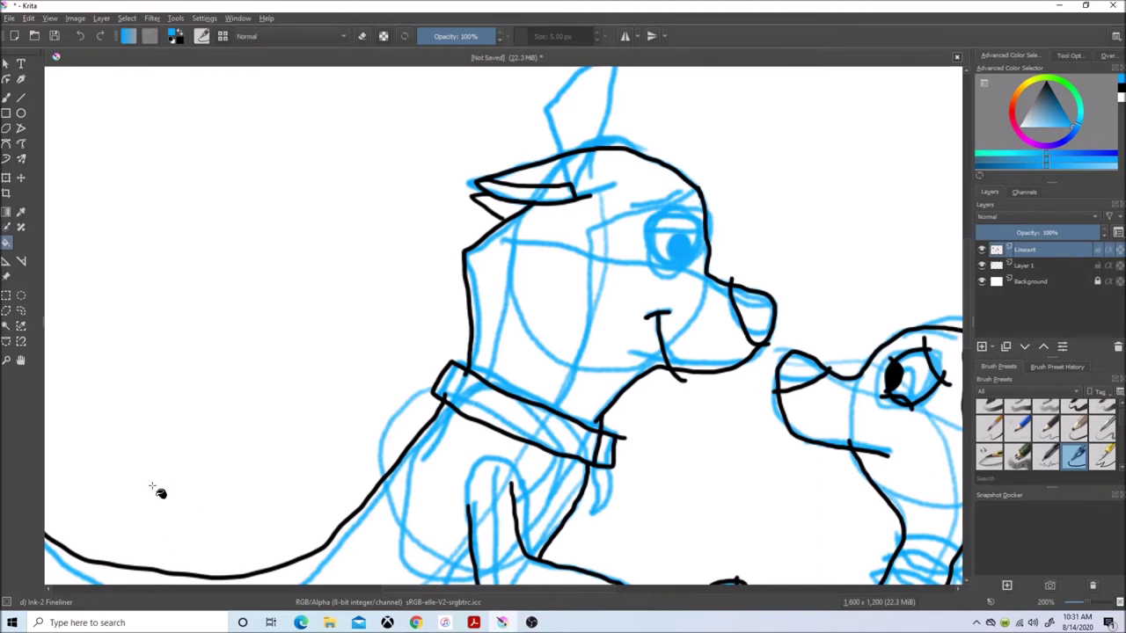
Step: Ink the larger dog's eye outline and eyelid in black, plus the face marking from the brow to the collar
{"action": "left_click", "coordinate": [7, 98]}
{"action": "key", "text": "d"}
{"action": "mouse_move", "coordinate": [699, 256]}
{"action": "left_mouse_down"}
{"action": "mouse_move", "coordinate": [656, 222]}
{"action": "mouse_move", "coordinate": [694, 264]}
{"action": "left_mouse_up"}
{"action": "mouse_move", "coordinate": [648, 228]}
{"action": "left_mouse_down"}
{"action": "mouse_move", "coordinate": [703, 231]}
{"action": "mouse_move", "coordinate": [586, 230]}
{"action": "mouse_move", "coordinate": [553, 415]}
{"action": "left_mouse_up"}
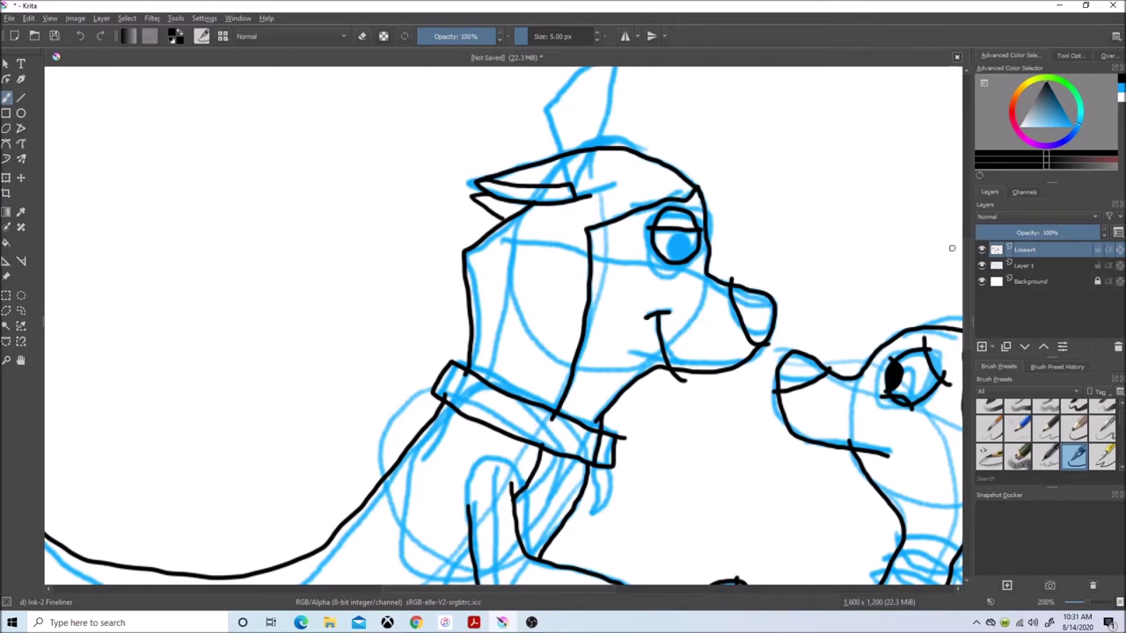
Step: Ink the larger dog's underbelly marking from the foreleg to the hip fin and the wavy marking behind the fin
{"action": "scroll", "coordinate": [526, 314], "scroll_direction": "down", "scroll_amount": 5}
{"action": "left_click_drag", "start_coordinate": [465, 266], "coordinate": [354, 407]}
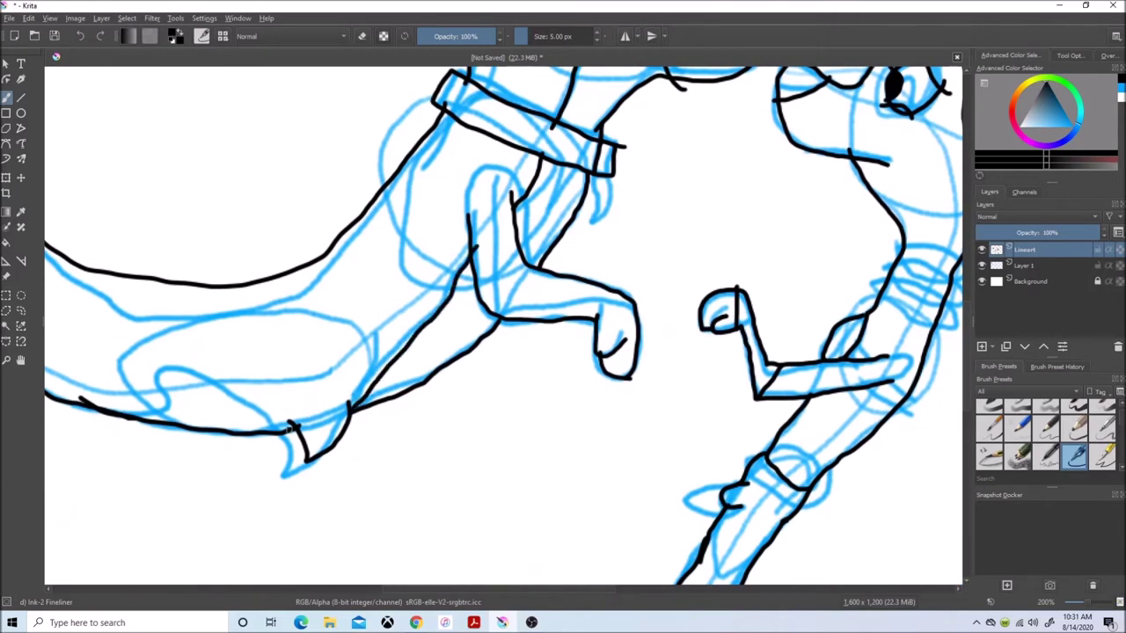
{"action": "mouse_move", "coordinate": [292, 429]}
{"action": "left_mouse_down"}
{"action": "mouse_move", "coordinate": [232, 389]}
{"action": "mouse_move", "coordinate": [161, 381]}
{"action": "mouse_move", "coordinate": [135, 424]}
{"action": "left_mouse_up"}
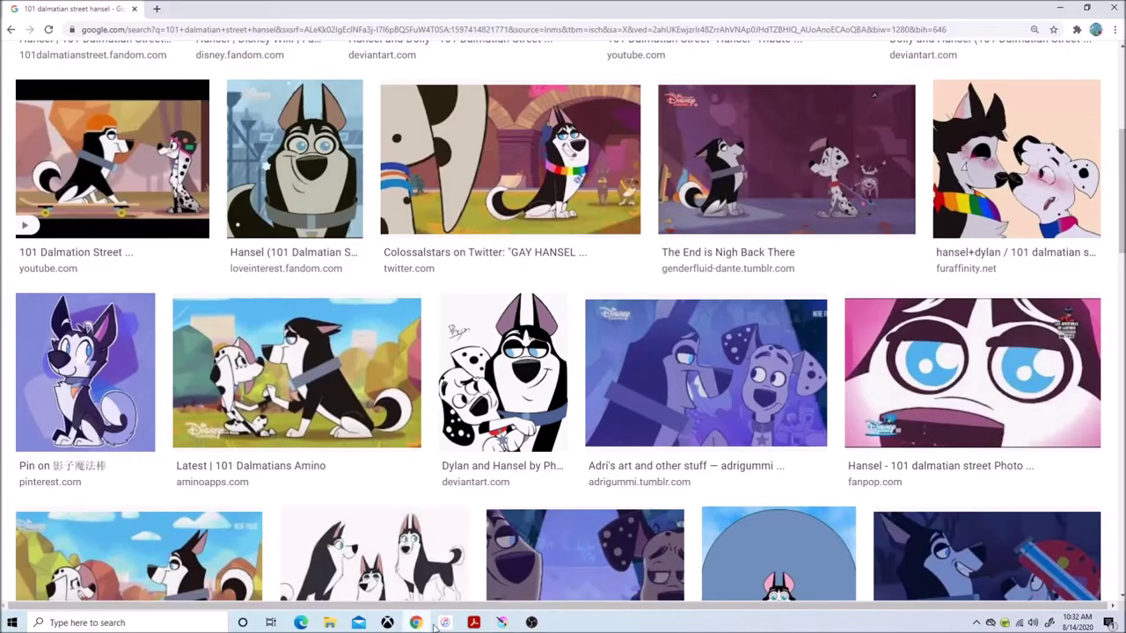
Step: Ink the marking line across the larger dog's raised foreleg and the pointed end hanging from its collar
{"action": "left_click", "coordinate": [532, 622]}
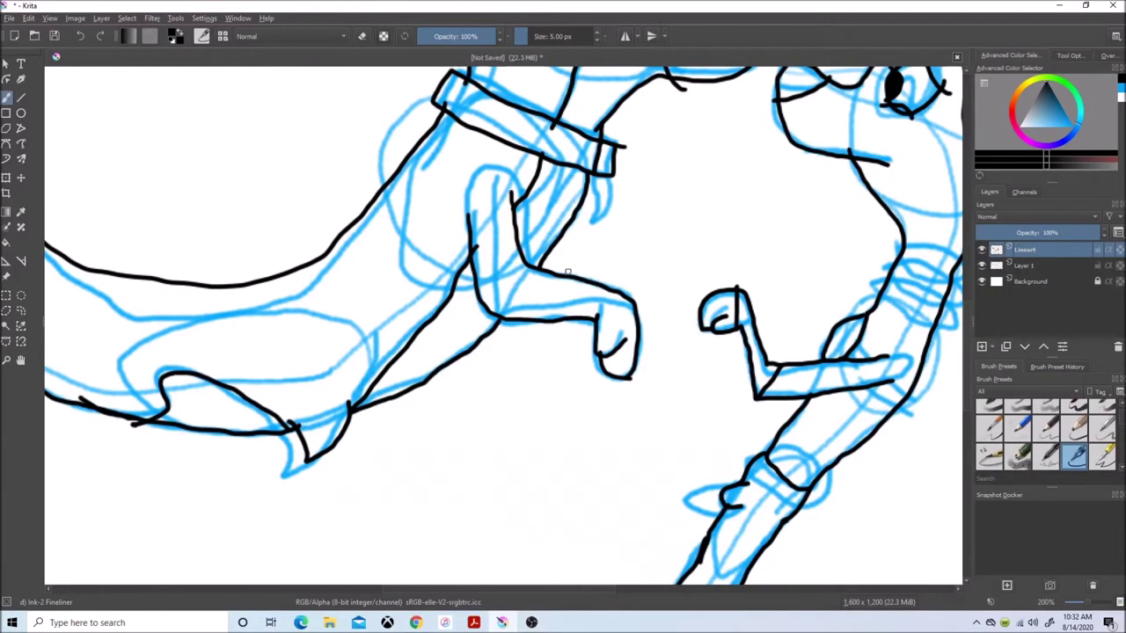
{"action": "left_click_drag", "start_coordinate": [568, 274], "coordinate": [527, 325]}
{"action": "left_click_drag", "start_coordinate": [1075, 125], "coordinate": [1051, 130]}
{"action": "key", "text": "d"}
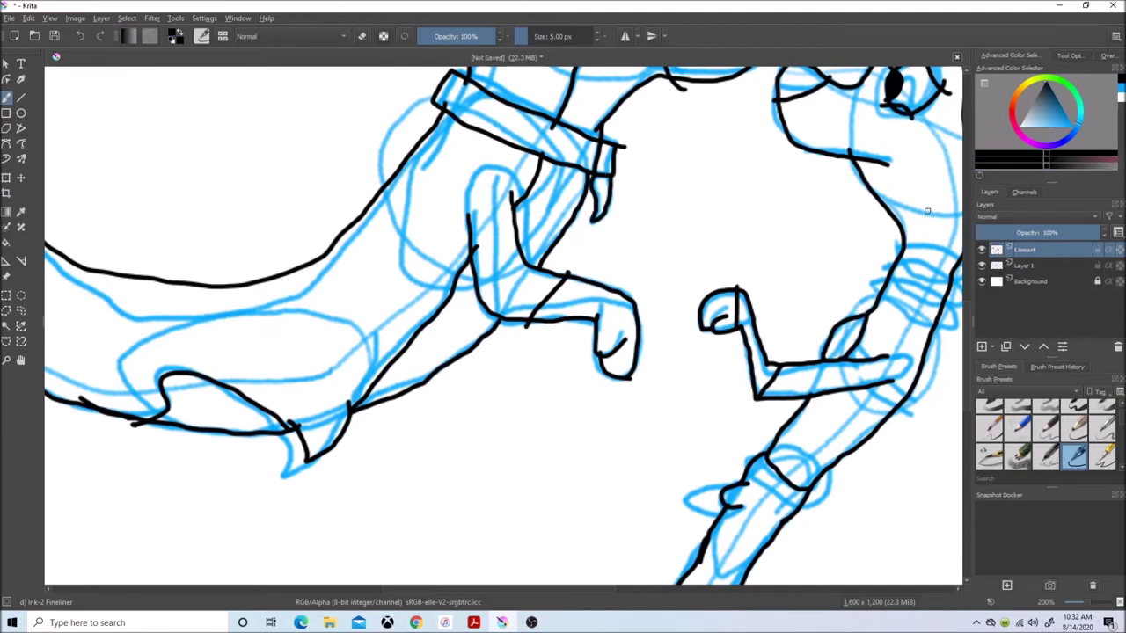
Step: Draw the smaller dog's waist band and hip fin in light blue, then toggle the visibility of the sketch on Layer 1
{"action": "key", "text": "x"}
{"action": "scroll", "coordinate": [836, 279], "scroll_direction": "down", "scroll_amount": 4}
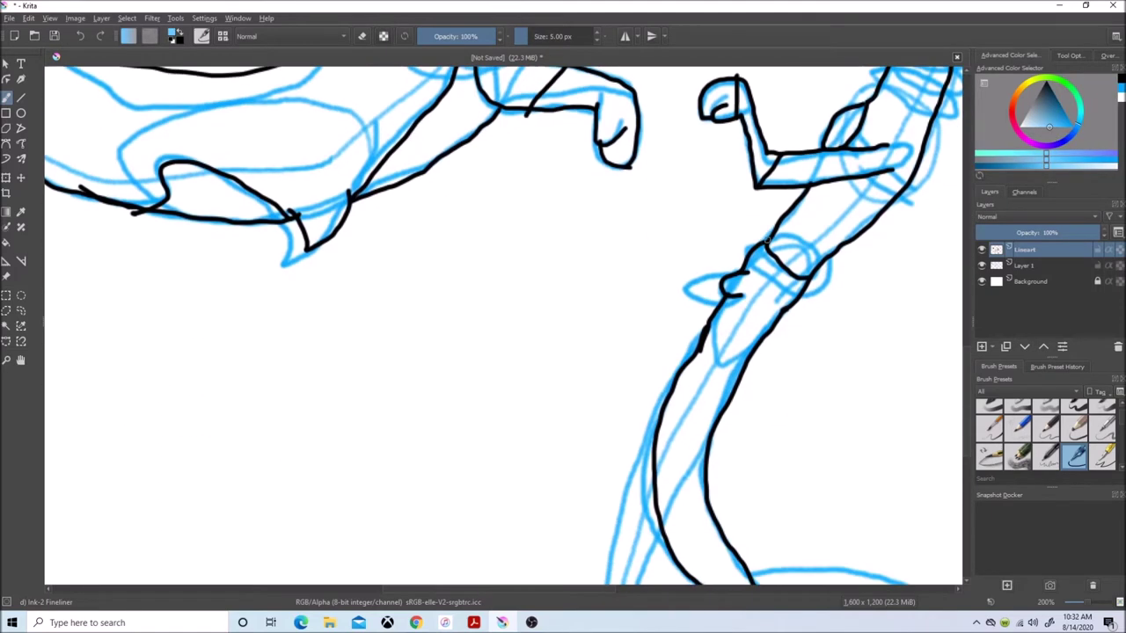
{"action": "mouse_move", "coordinate": [747, 250]}
{"action": "left_mouse_down"}
{"action": "mouse_move", "coordinate": [786, 283]}
{"action": "mouse_move", "coordinate": [811, 274]}
{"action": "left_mouse_up"}
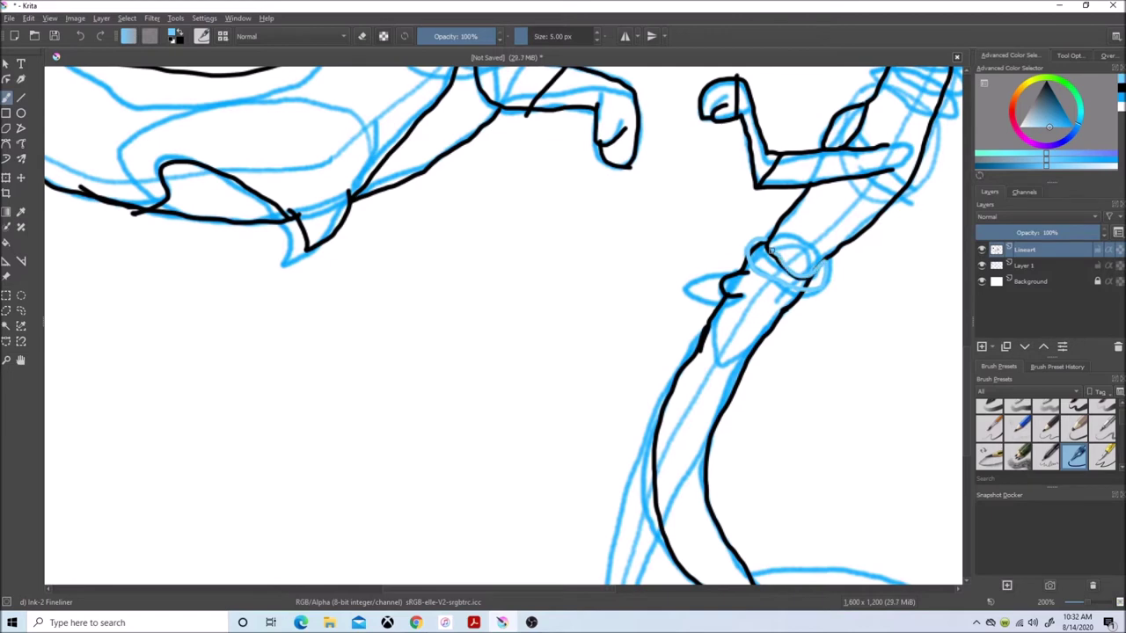
{"action": "left_click_drag", "start_coordinate": [701, 270], "coordinate": [735, 297]}
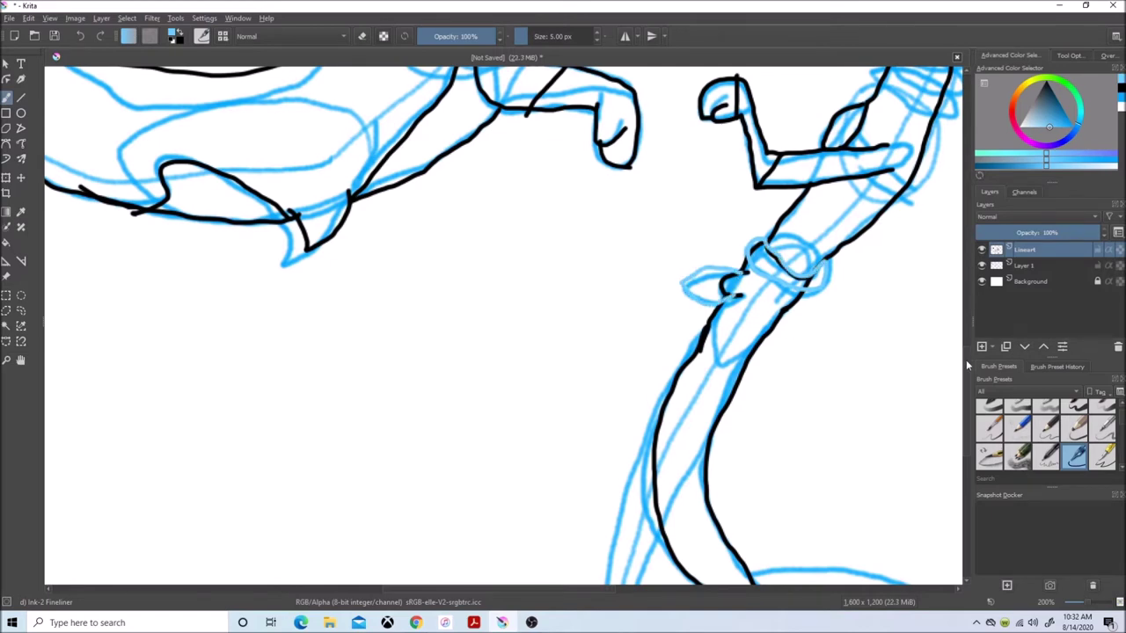
{"action": "scroll", "coordinate": [750, 347], "scroll_direction": "down", "scroll_amount": 5}
{"action": "mouse_move", "coordinate": [750, 347]}
{"action": "left_mouse_down"}
{"action": "mouse_move", "coordinate": [875, 355]}
{"action": "mouse_move", "coordinate": [898, 378]}
{"action": "mouse_move", "coordinate": [817, 395]}
{"action": "mouse_move", "coordinate": [849, 402]}
{"action": "mouse_move", "coordinate": [876, 431]}
{"action": "mouse_move", "coordinate": [783, 432]}
{"action": "mouse_move", "coordinate": [734, 383]}
{"action": "left_mouse_up"}
{"action": "left_click", "coordinate": [982, 264]}
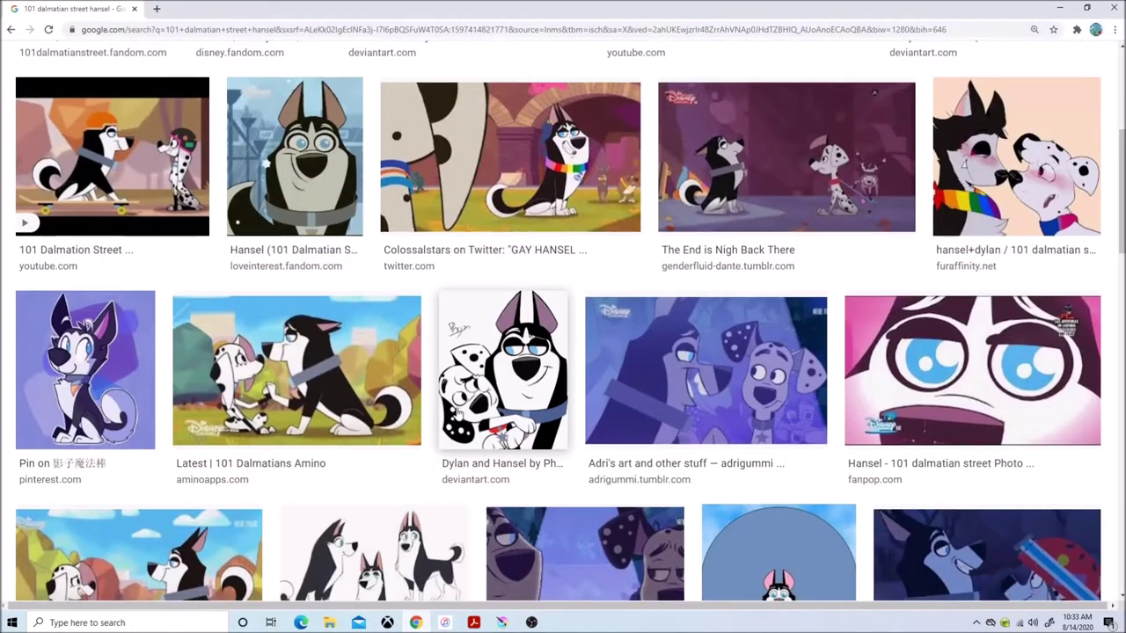
Step: Browse the 101 Dalmatian Street Hansel image results in Chrome, narrowed to dolly, for character references and return to Krita
{"action": "scroll", "coordinate": [457, 413], "scroll_direction": "down", "scroll_amount": 2}
{"action": "scroll", "coordinate": [457, 414], "scroll_direction": "down", "scroll_amount": 8}
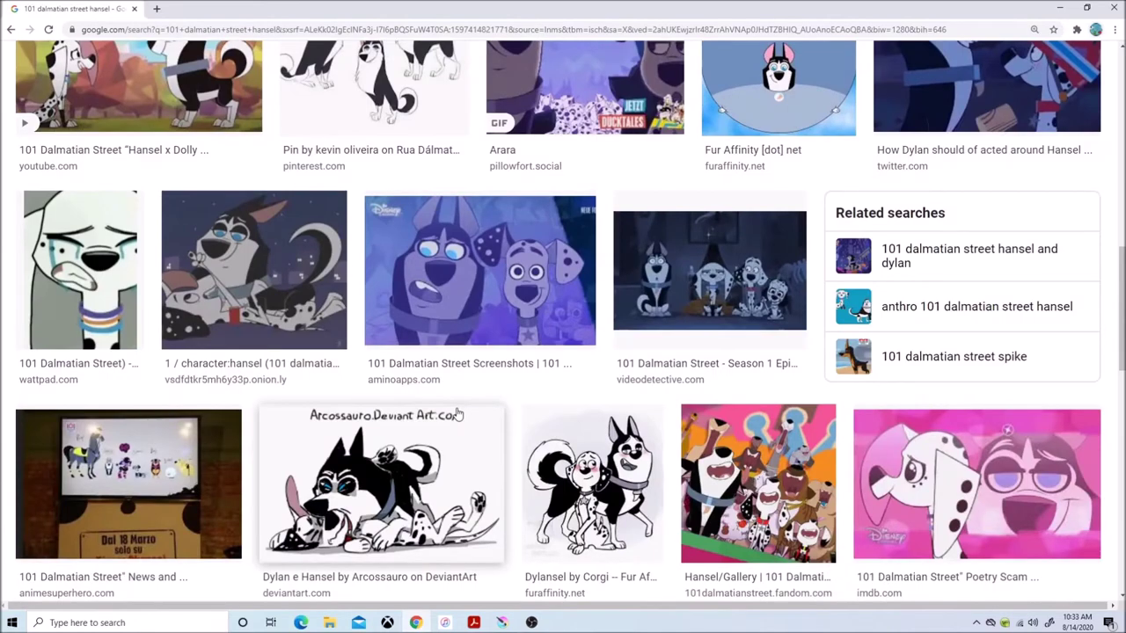
{"action": "scroll", "coordinate": [457, 414], "scroll_direction": "up", "scroll_amount": 14}
{"action": "left_click", "coordinate": [74, 187]}
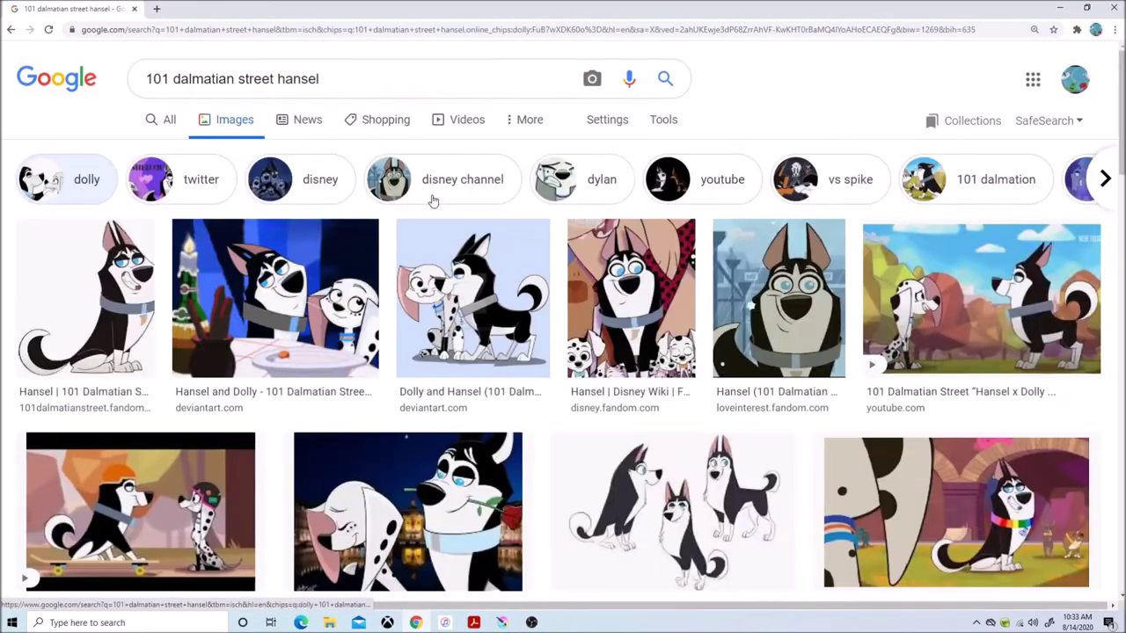
{"action": "scroll", "coordinate": [431, 201], "scroll_direction": "down", "scroll_amount": 3}
{"action": "scroll", "coordinate": [432, 201], "scroll_direction": "up", "scroll_amount": 3}
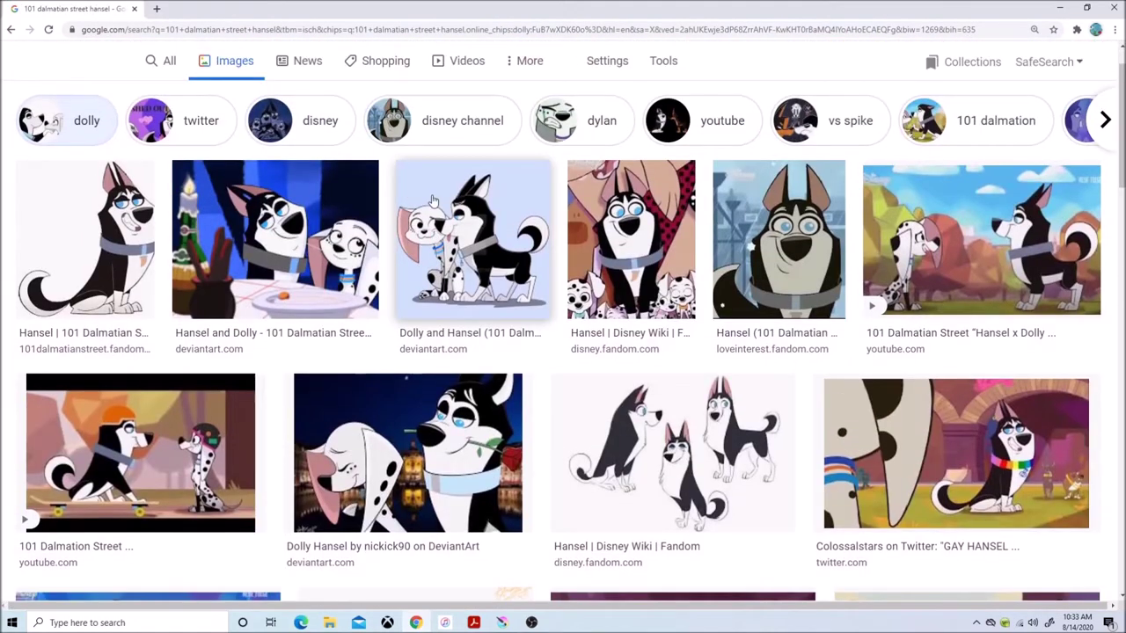
{"action": "scroll", "coordinate": [457, 308], "scroll_direction": "down", "scroll_amount": 10}
{"action": "scroll", "coordinate": [533, 421], "scroll_direction": "up", "scroll_amount": 6}
{"action": "scroll", "coordinate": [534, 422], "scroll_direction": "up", "scroll_amount": 5}
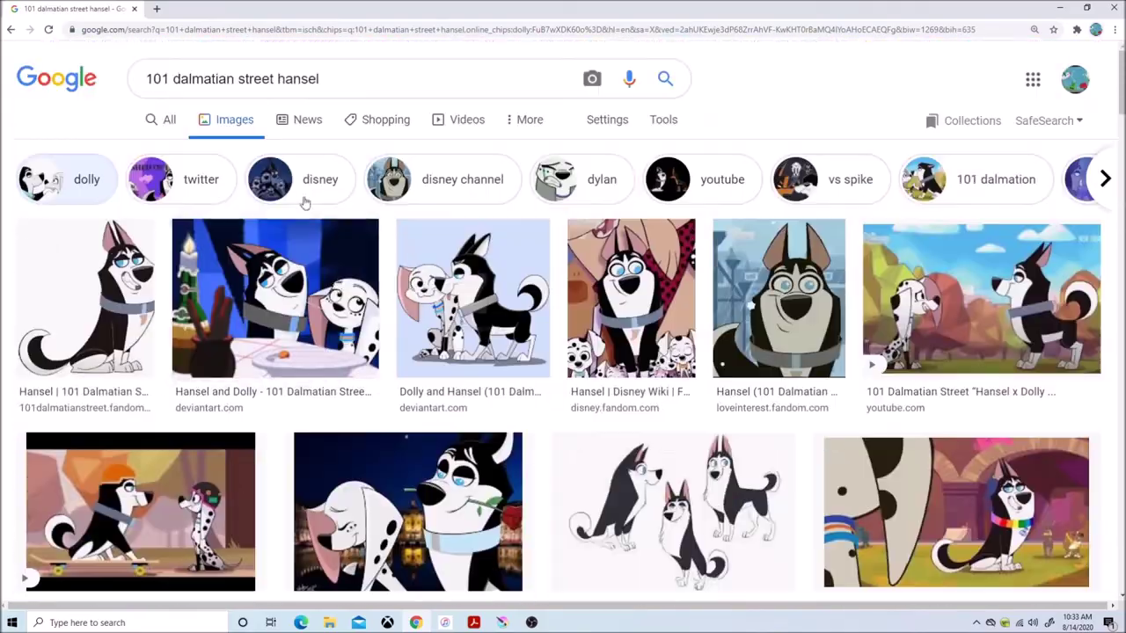
{"action": "left_click", "coordinate": [503, 623]}
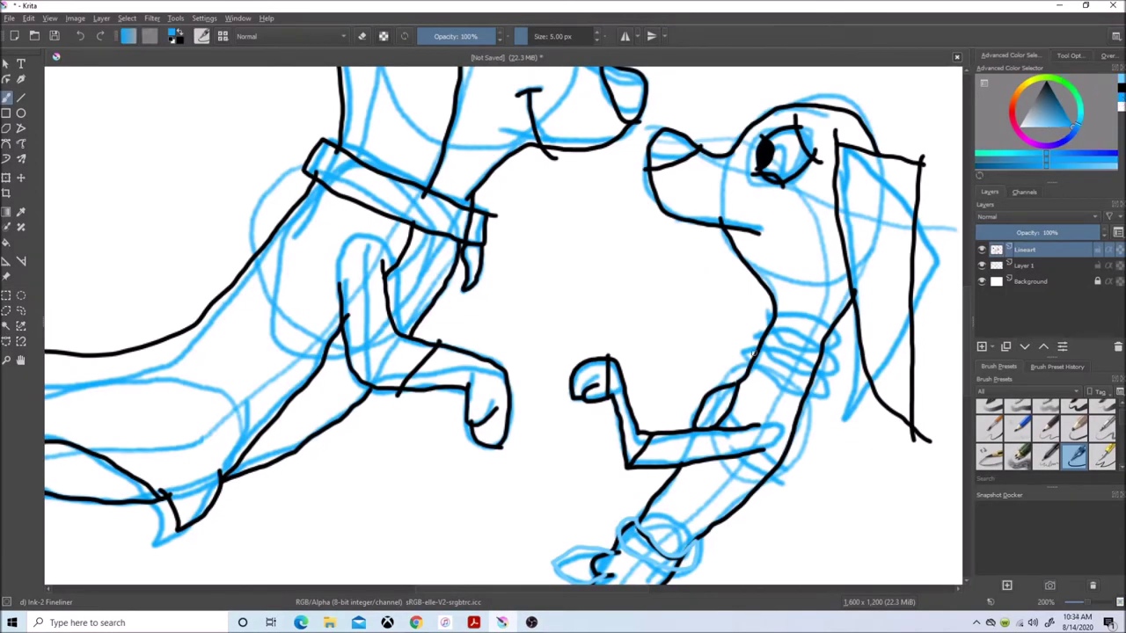
Step: Draw the smaller dog's three neck rings, the middle one orange and the outer two blue
{"action": "left_click", "coordinate": [1023, 97]}
{"action": "mouse_move", "coordinate": [763, 330]}
{"action": "left_mouse_down"}
{"action": "mouse_move", "coordinate": [756, 337]}
{"action": "mouse_move", "coordinate": [830, 368]}
{"action": "mouse_move", "coordinate": [832, 357]}
{"action": "left_mouse_up"}
{"action": "left_click", "coordinate": [1121, 92]}
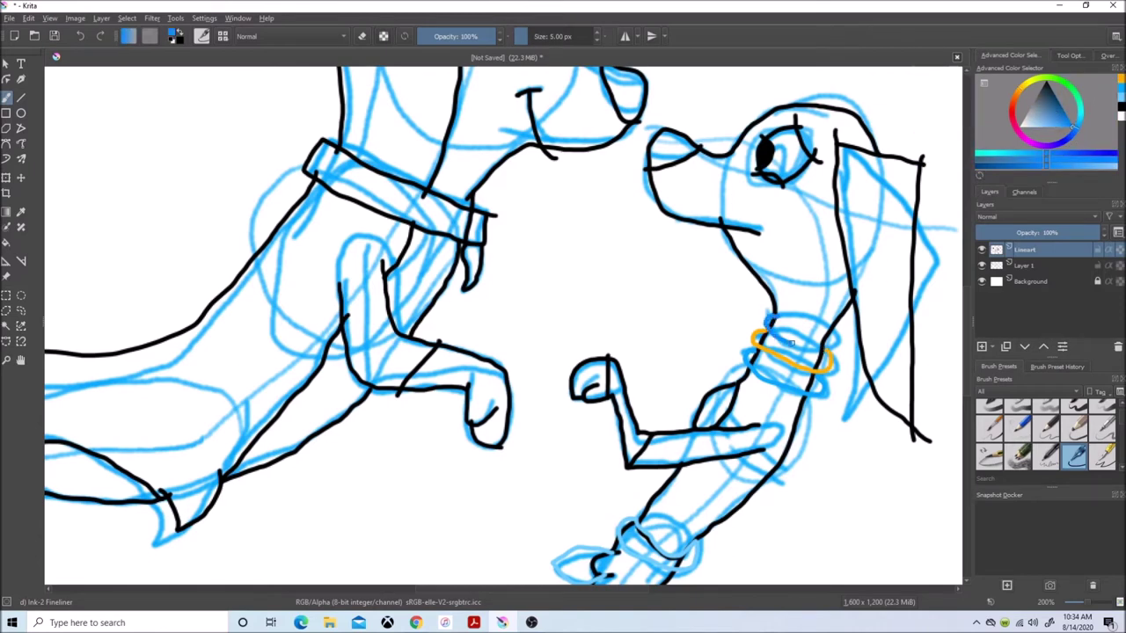
Step: Ink the smaller dog's chest marking above and below the forearm in black, and hide the sketch on Layer 1
{"action": "key", "text": "d"}
{"action": "left_click_drag", "start_coordinate": [726, 409], "coordinate": [744, 427]}
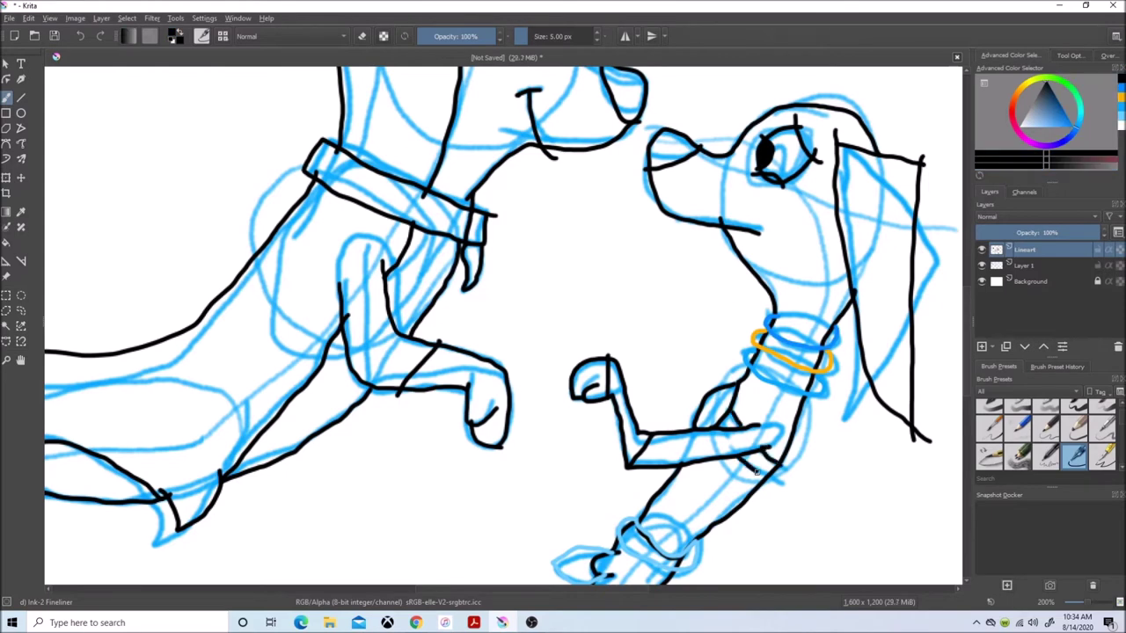
{"action": "left_click", "coordinate": [981, 265]}
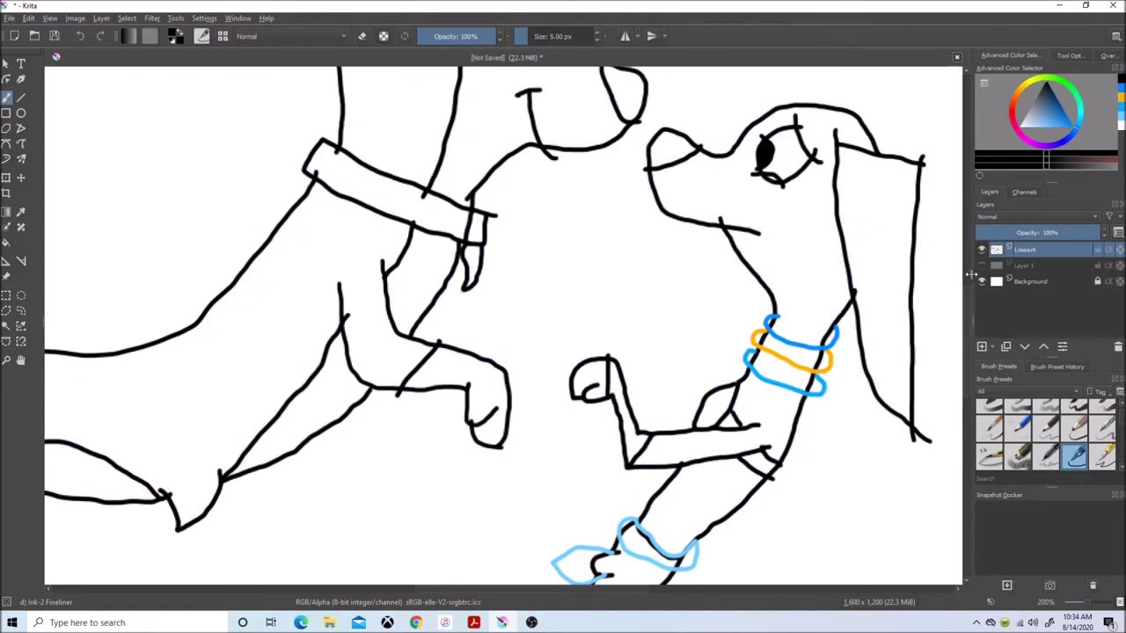
{"action": "scroll", "coordinate": [773, 287], "scroll_direction": "down", "scroll_amount": 5}
{"action": "scroll", "coordinate": [772, 288], "scroll_direction": "up", "scroll_amount": 7}
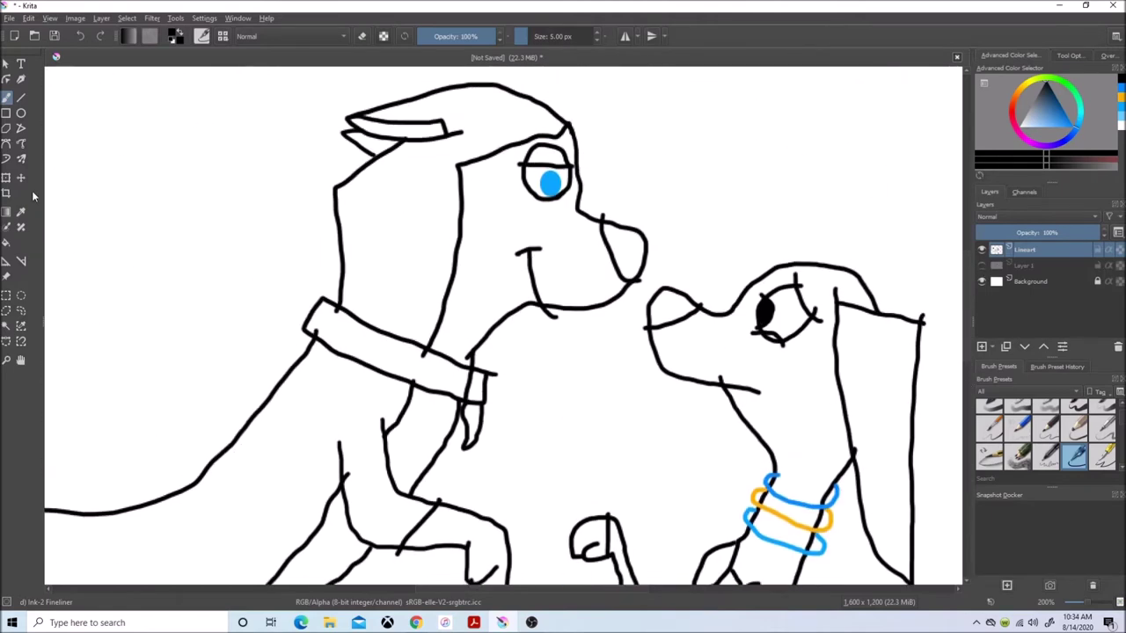
Step: Erase the overshooting line ends on both dogs' heads with the Eraser Small brush, undoing the stray erasure on the smaller dog's forehead
{"action": "left_click", "coordinate": [1076, 392]}
{"action": "left_click", "coordinate": [1069, 407]}
{"action": "left_click", "coordinate": [1006, 433]}
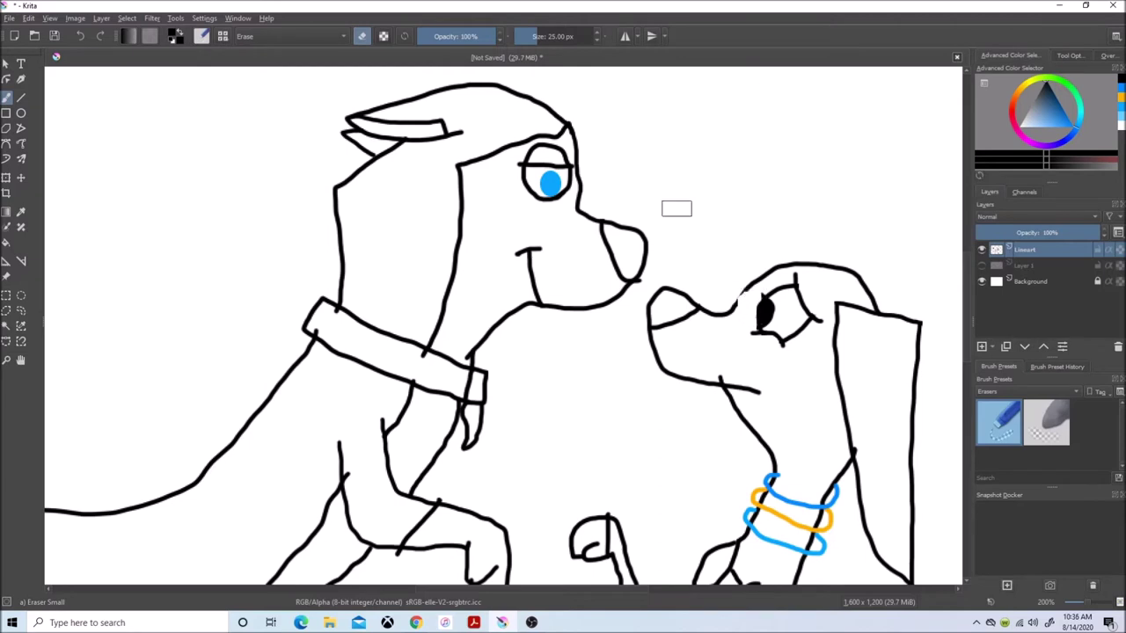
{"action": "left_click", "coordinate": [29, 18]}
{"action": "left_click", "coordinate": [34, 32]}
{"action": "left_click_drag", "start_coordinate": [461, 135], "coordinate": [458, 128]}
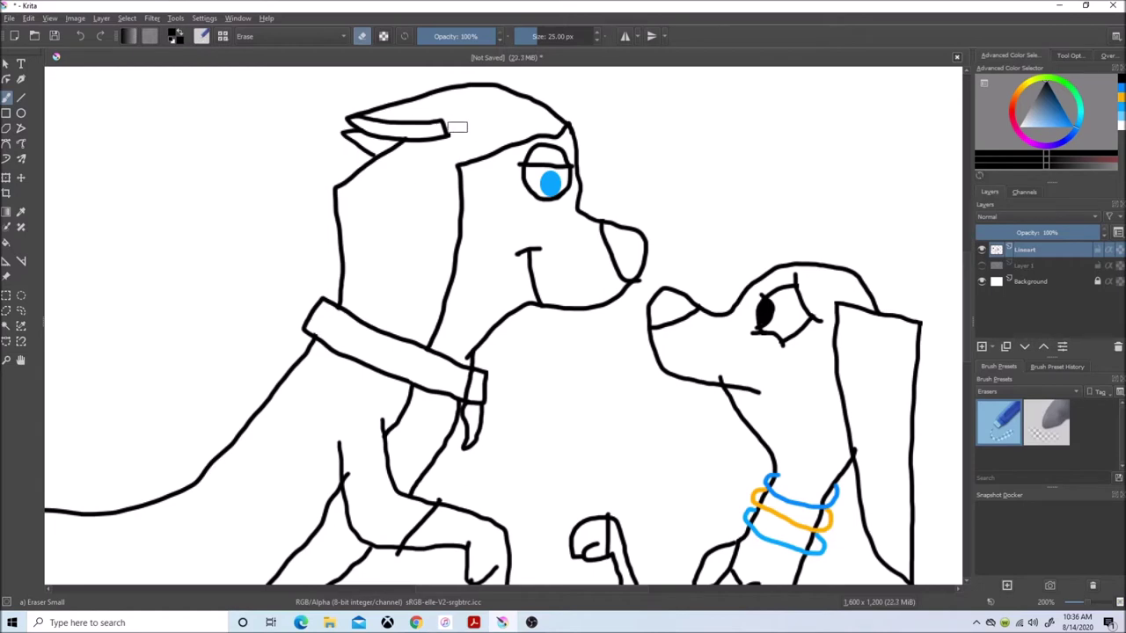
{"action": "scroll", "coordinate": [897, 272], "scroll_direction": "down", "scroll_amount": 5}
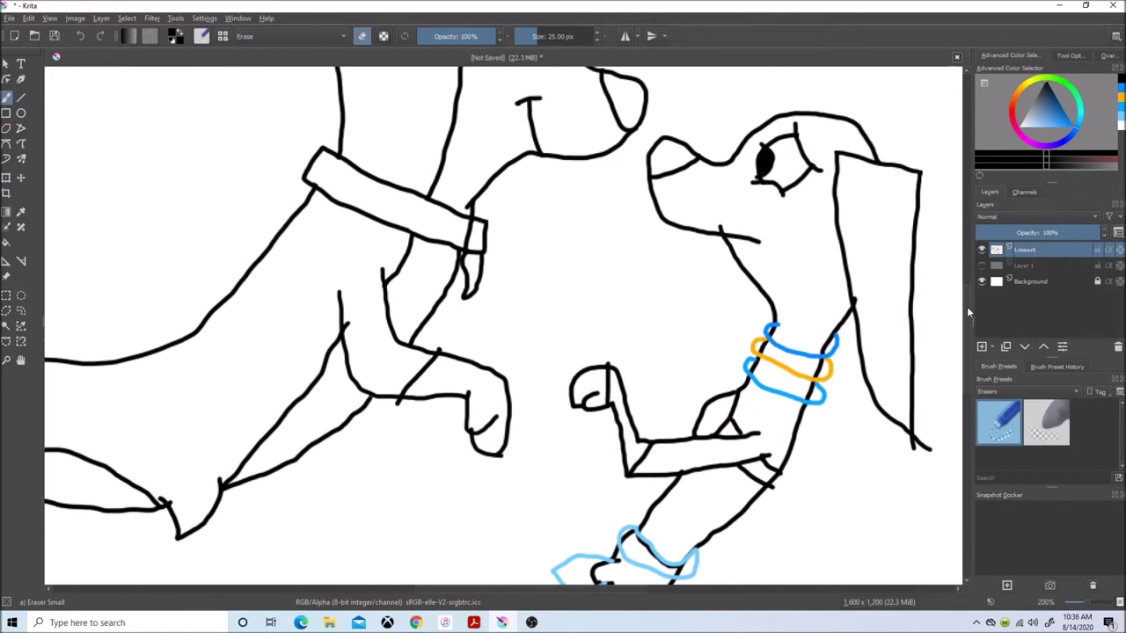
Step: Erase the overshooting line ends on the larger dog's forearm and tail fin, and at the tip of the smaller dog's ear
{"action": "left_click", "coordinate": [403, 391]}
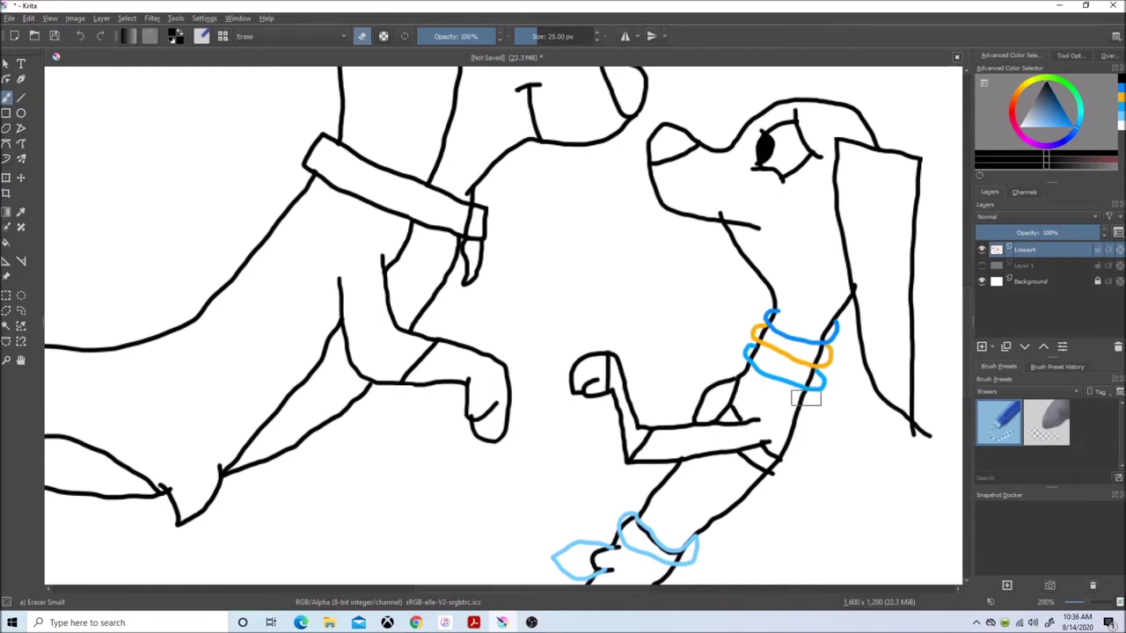
{"action": "left_click_drag", "start_coordinate": [899, 428], "coordinate": [922, 430]}
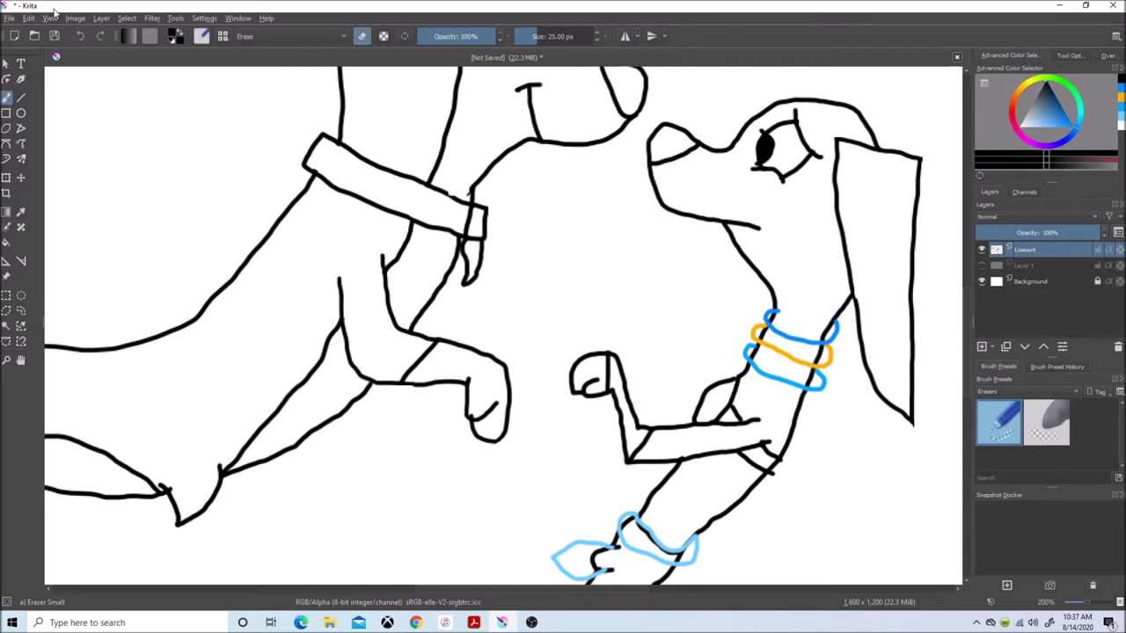
{"action": "scroll", "coordinate": [175, 470], "scroll_direction": "left", "scroll_amount": 5}
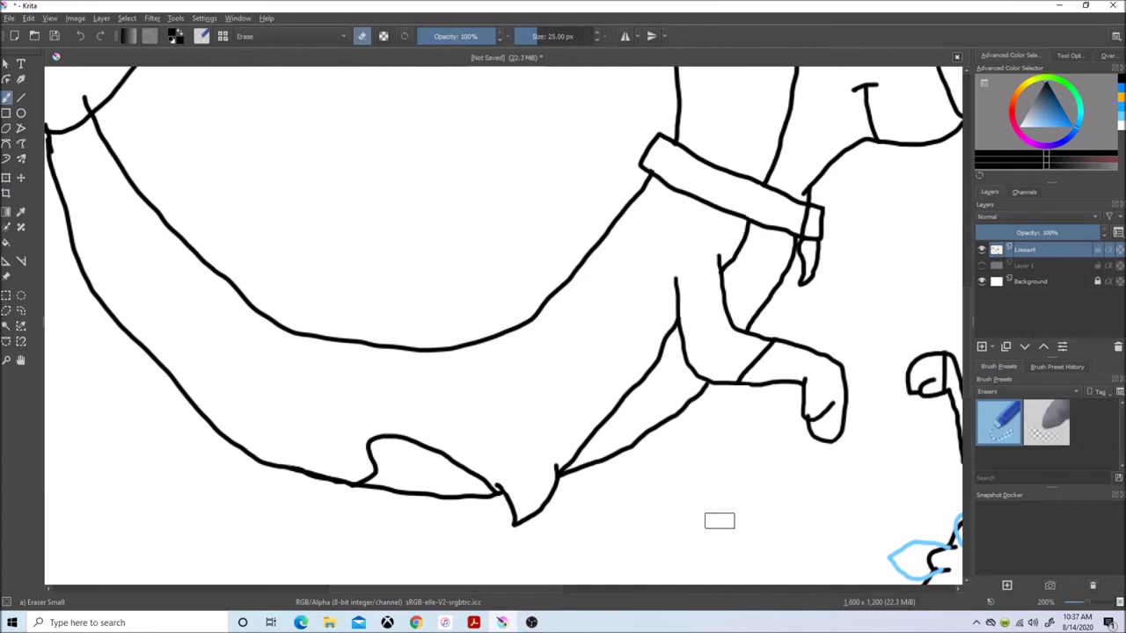
{"action": "scroll", "coordinate": [487, 523], "scroll_direction": "left", "scroll_amount": 3}
{"action": "left_click_drag", "start_coordinate": [296, 124], "coordinate": [305, 92]}
{"action": "scroll", "coordinate": [716, 220], "scroll_direction": "up", "scroll_amount": 4}
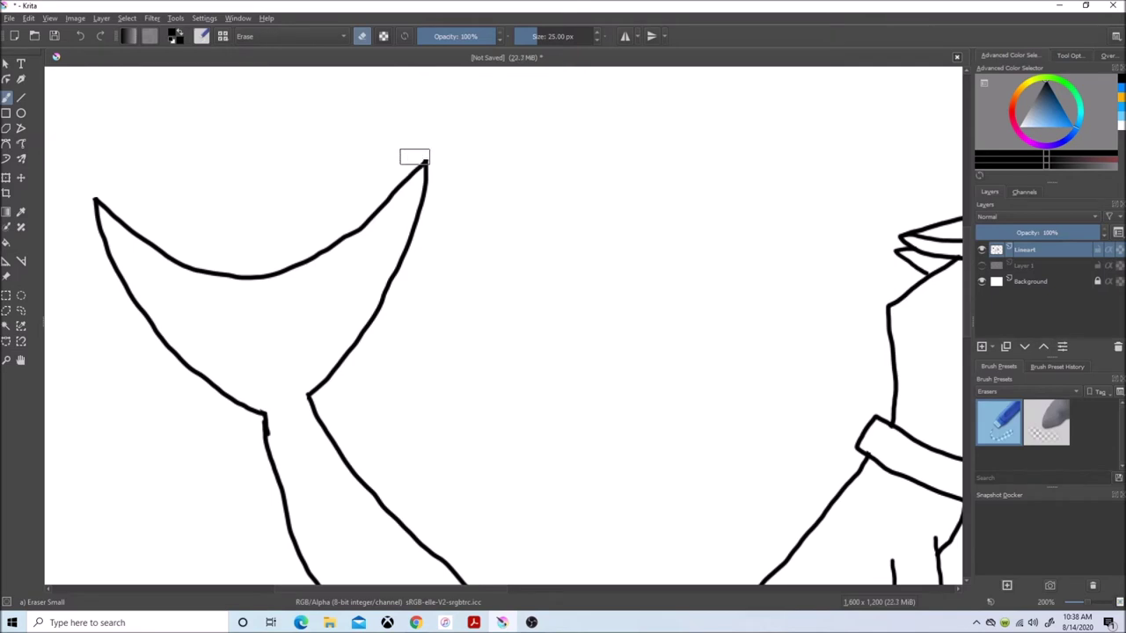
Step: Freehand-select the stray line end inside the larger dog's raised paw and delete it
{"action": "scroll", "coordinate": [414, 156], "scroll_direction": "down", "scroll_amount": 10}
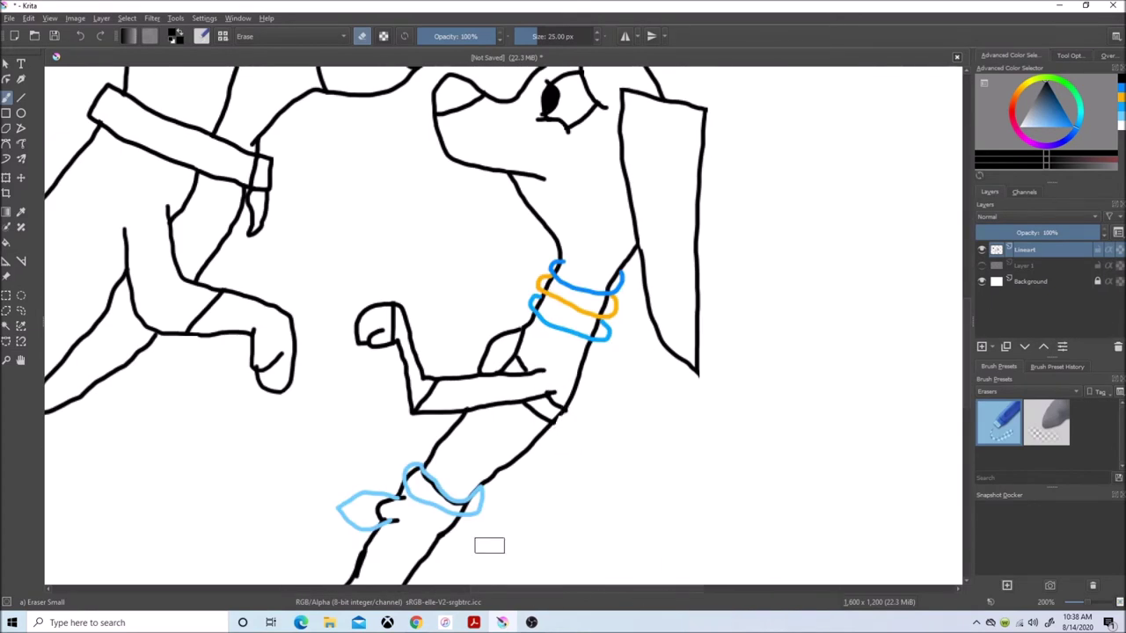
{"action": "scroll", "coordinate": [372, 334], "scroll_direction": "down", "scroll_amount": 6}
{"action": "scroll", "coordinate": [372, 334], "scroll_direction": "up", "scroll_amount": 2}
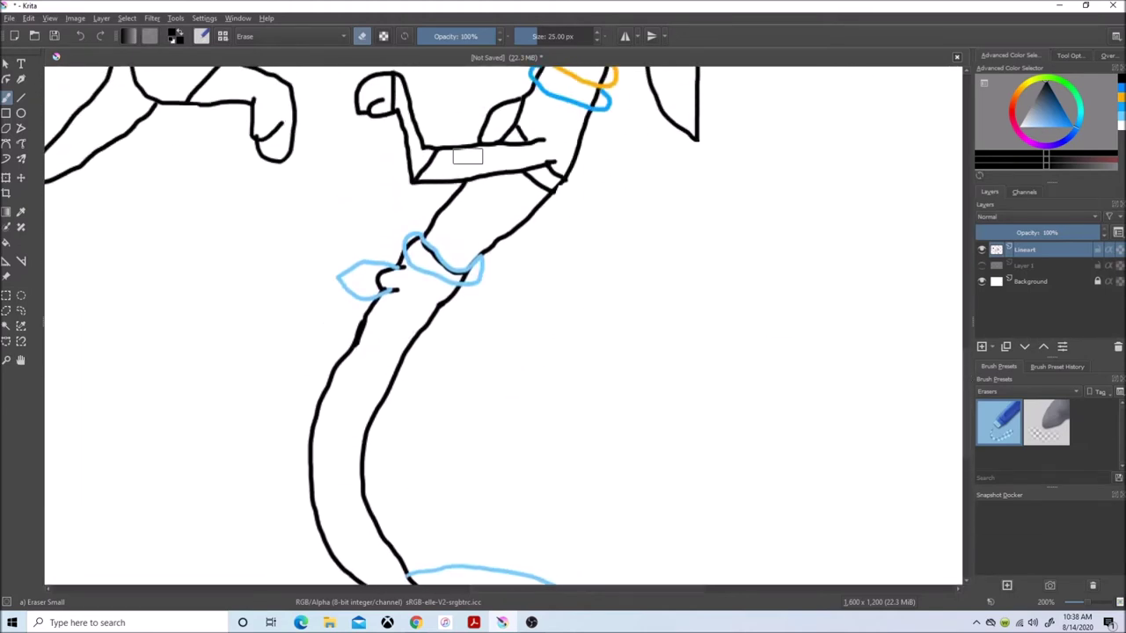
{"action": "left_click_drag", "start_coordinate": [1087, 603], "coordinate": [1092, 603]}
{"action": "left_click_drag", "start_coordinate": [967, 411], "coordinate": [967, 361]}
{"action": "left_click_drag", "start_coordinate": [526, 590], "coordinate": [440, 591]}
{"action": "left_click", "coordinate": [22, 311]}
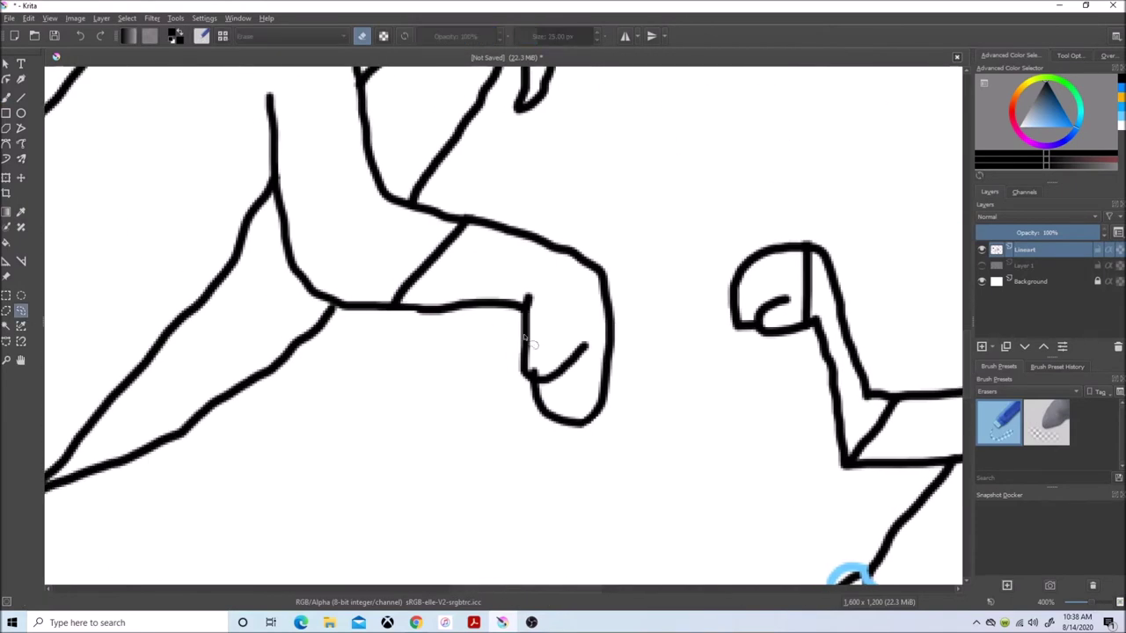
{"action": "left_click_drag", "start_coordinate": [539, 371], "coordinate": [543, 348]}
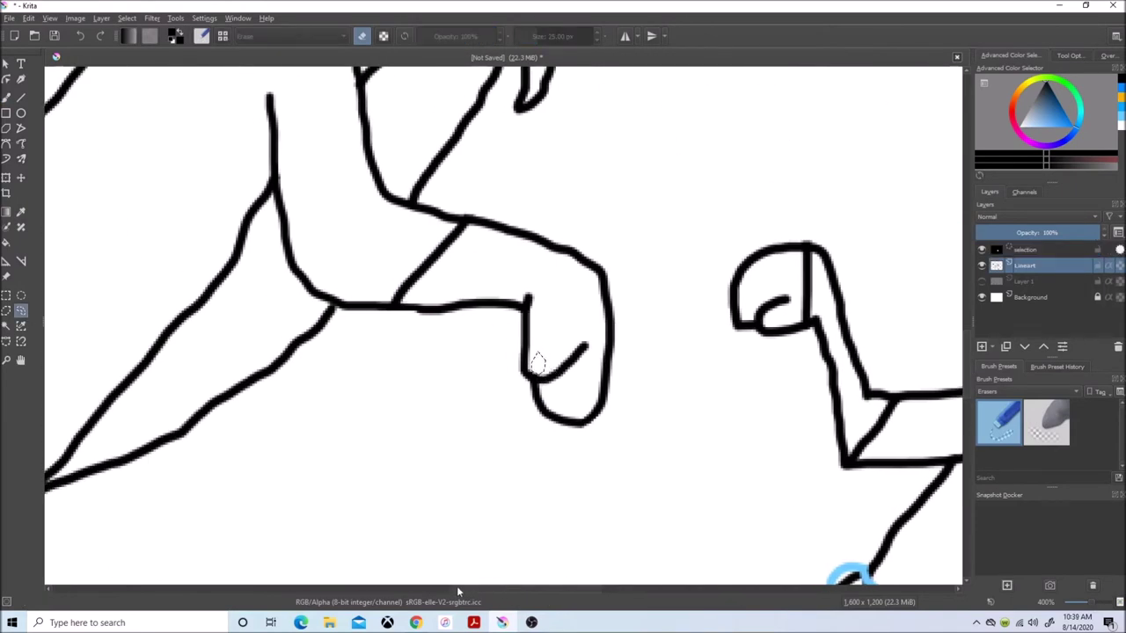
Step: Try to delete the black body line inside the smaller dog's light-blue waistband with a freehand selection, and undo the attempt
{"action": "left_click_drag", "start_coordinate": [457, 589], "coordinate": [556, 589]}
{"action": "left_click_drag", "start_coordinate": [969, 349], "coordinate": [969, 394]}
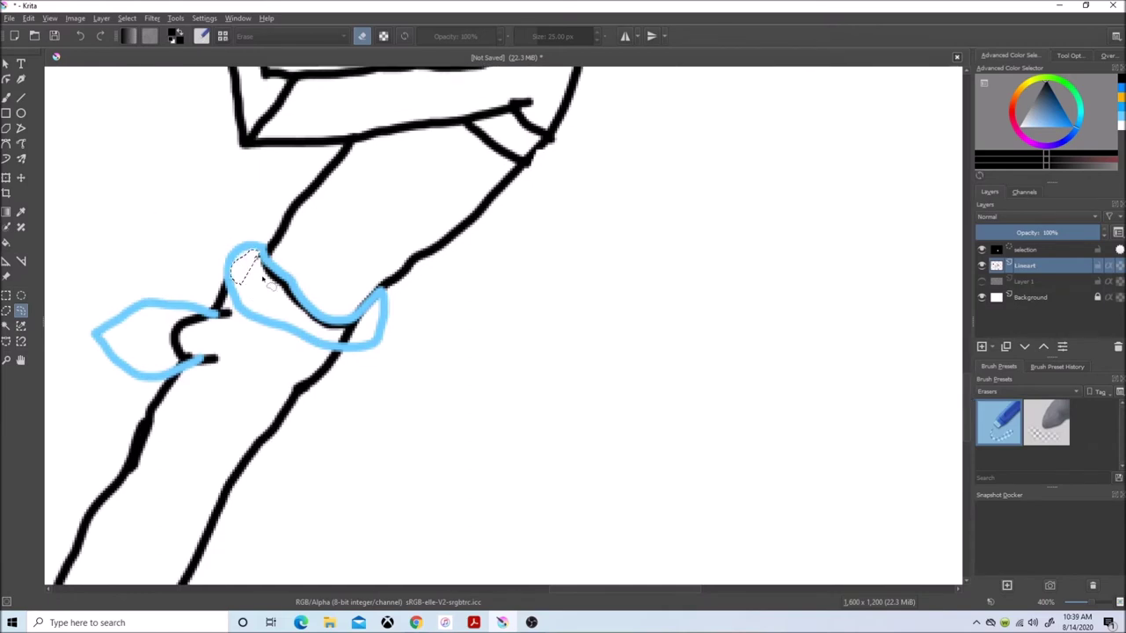
{"action": "left_click", "coordinate": [337, 331]}
{"action": "left_click", "coordinate": [30, 18]}
{"action": "left_click", "coordinate": [36, 31]}
{"action": "left_click", "coordinate": [30, 18]}
{"action": "left_click", "coordinate": [36, 31]}
{"action": "left_click", "coordinate": [30, 19]}
{"action": "left_click", "coordinate": [36, 31]}
{"action": "left_click", "coordinate": [30, 19]}
{"action": "left_click", "coordinate": [36, 34]}
{"action": "left_click", "coordinate": [32, 20]}
{"action": "left_click", "coordinate": [34, 44]}
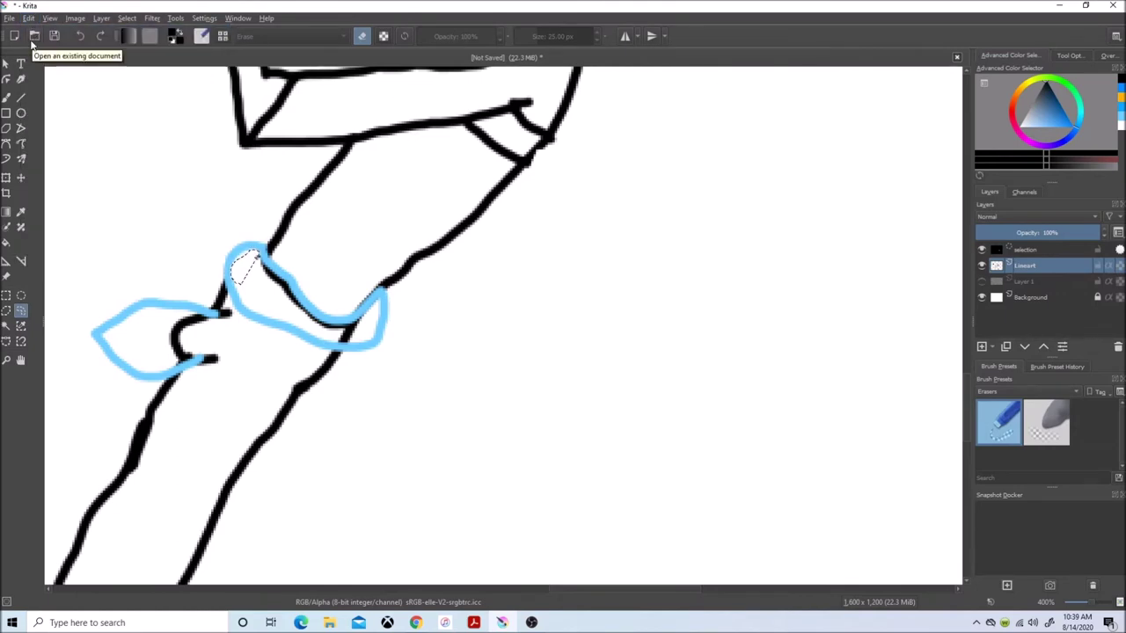
Step: Show the Ink brush presets, choose Ink-2 Fineliner, and clear the selection
{"action": "left_click", "coordinate": [1076, 392]}
{"action": "left_click", "coordinate": [1038, 416]}
{"action": "left_click", "coordinate": [1076, 424]}
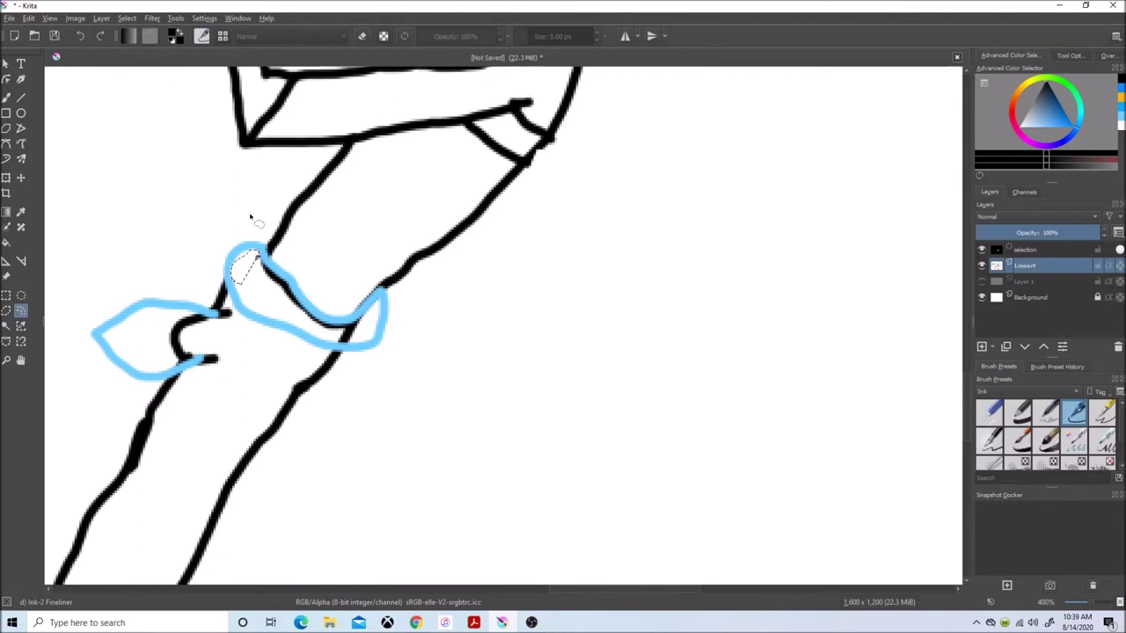
{"action": "key", "text": "ctrl+shift+a"}
{"action": "key", "text": "b"}
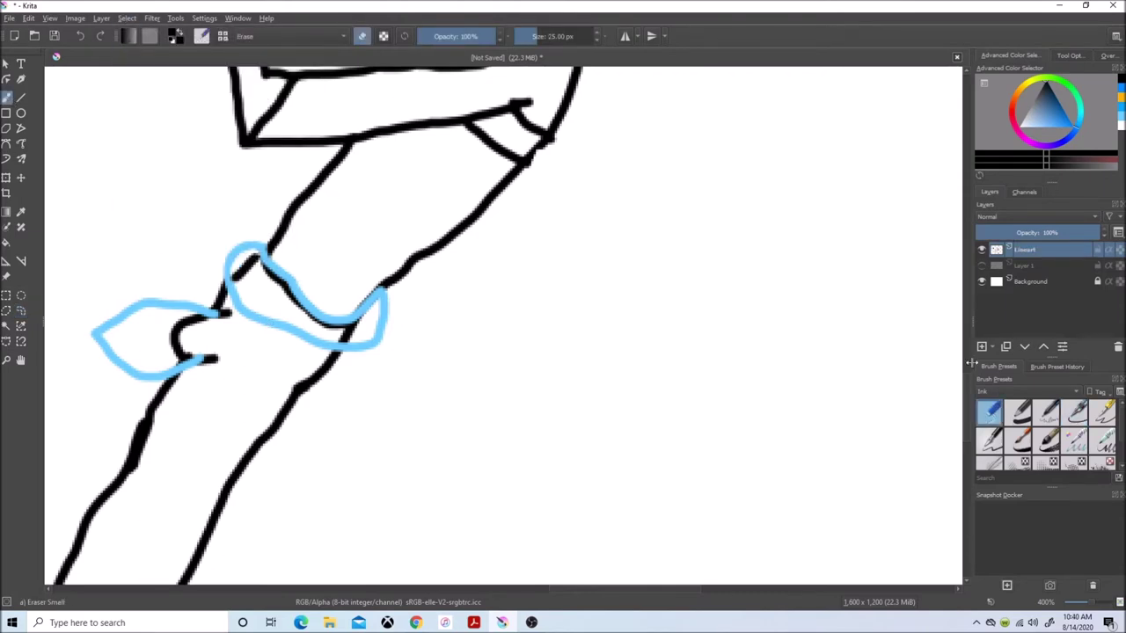
{"action": "key", "text": "ctrl+r"}
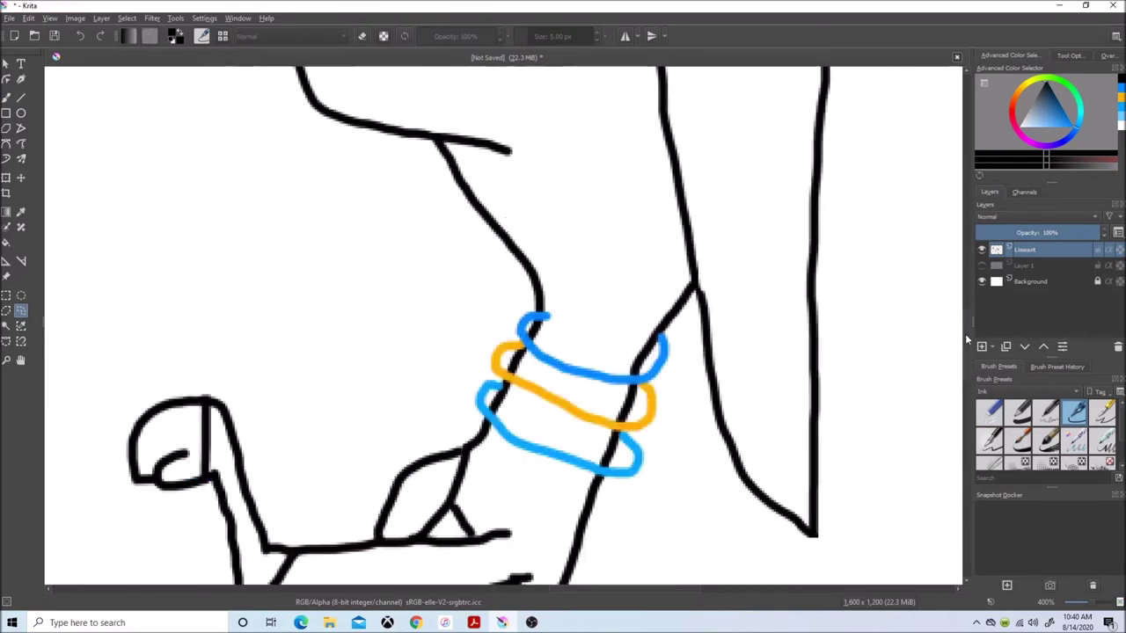
Step: Freehand-select and delete the stray line ends above and beside the smaller dog's black pupil
{"action": "scroll", "coordinate": [966, 338], "scroll_direction": "up", "scroll_amount": 5}
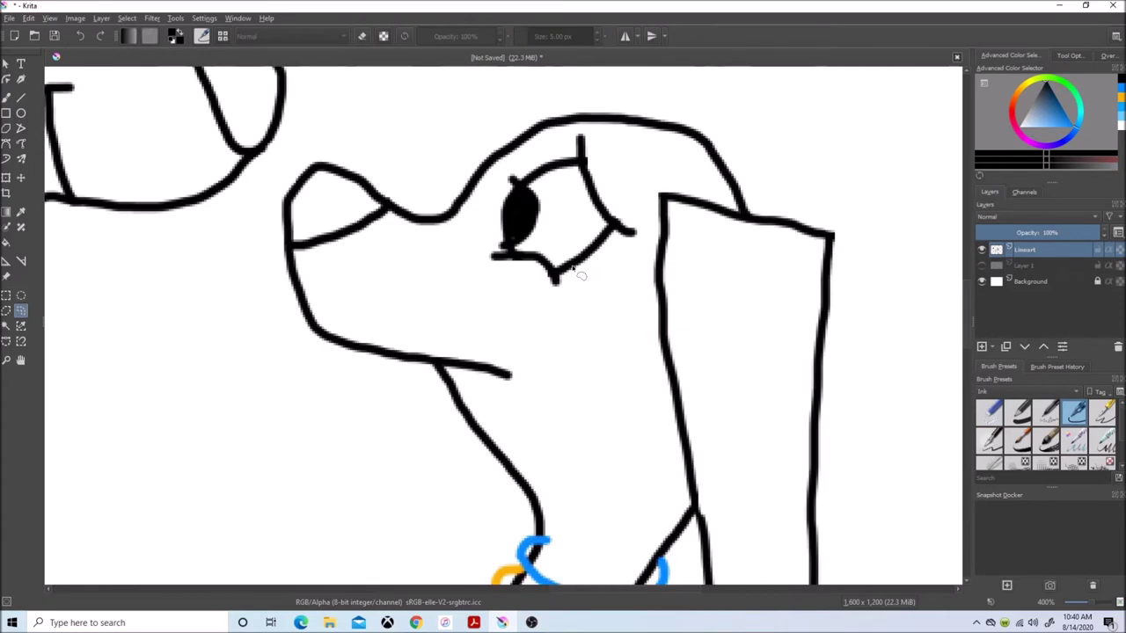
{"action": "left_click_drag", "start_coordinate": [507, 185], "coordinate": [517, 169]}
{"action": "left_click", "coordinate": [501, 242]}
{"action": "left_click_drag", "start_coordinate": [490, 224], "coordinate": [498, 248]}
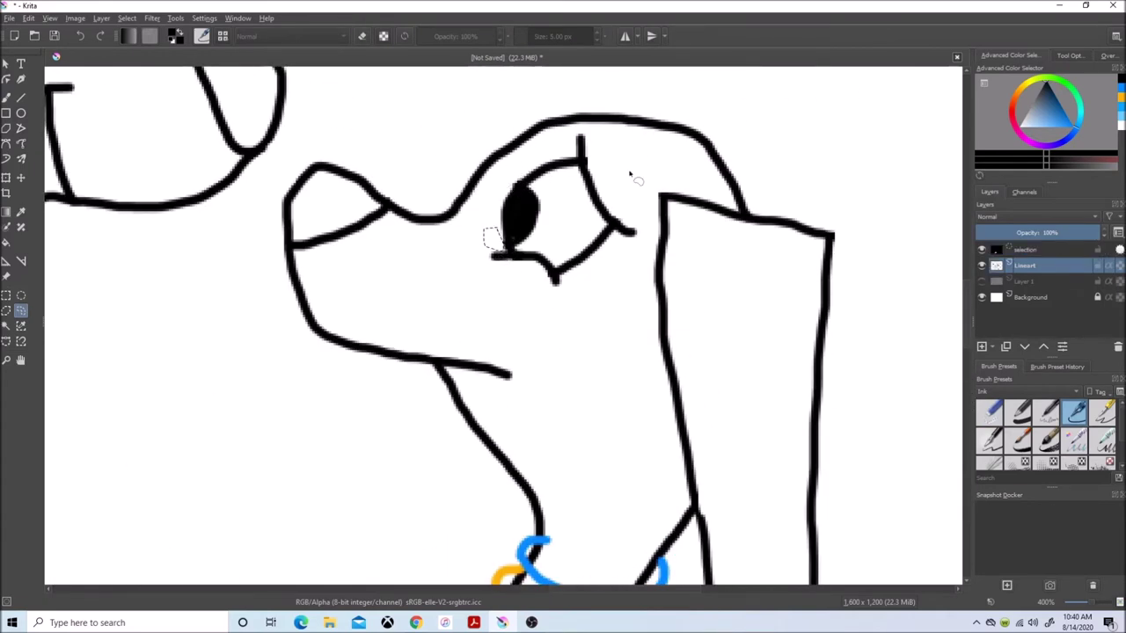
Step: Delete the stray line end where the larger dog's jaw meets its collar, and clear the selection
{"action": "left_click_drag", "start_coordinate": [601, 590], "coordinate": [495, 590]}
{"action": "mouse_move", "coordinate": [551, 282]}
{"action": "left_mouse_down"}
{"action": "mouse_move", "coordinate": [544, 311]}
{"action": "mouse_move", "coordinate": [534, 246]}
{"action": "left_mouse_up"}
{"action": "key", "text": "Delete"}
{"action": "key", "text": "Delete"}
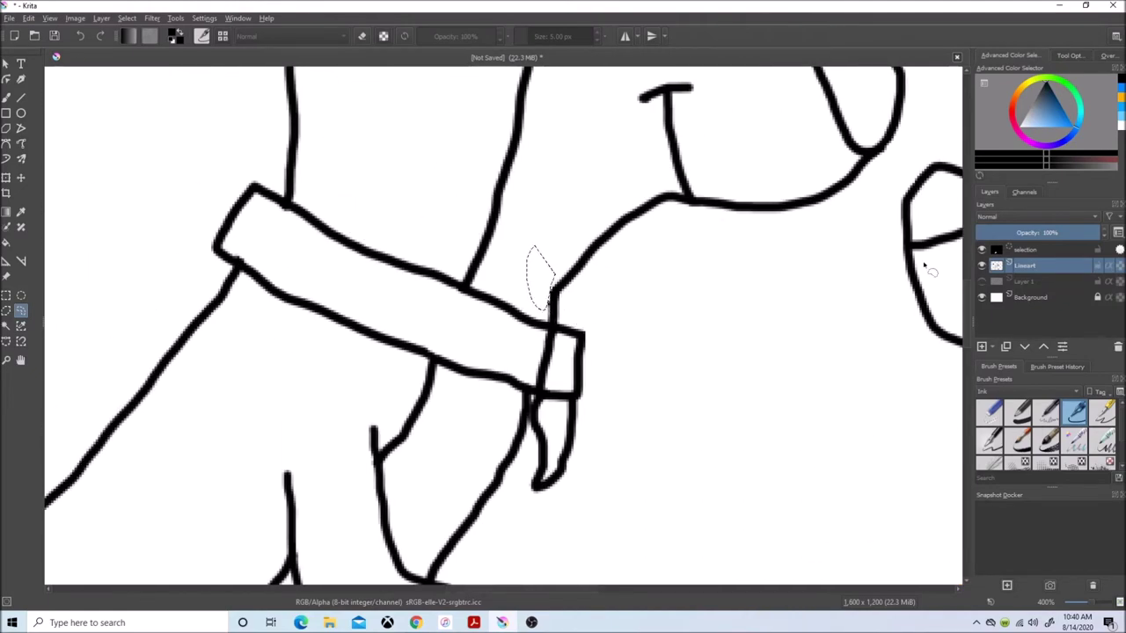
{"action": "left_click_drag", "start_coordinate": [967, 305], "coordinate": [967, 363]}
{"action": "left_click_drag", "start_coordinate": [580, 589], "coordinate": [404, 577]}
{"action": "left_click_drag", "start_coordinate": [1092, 603], "coordinate": [1084, 604]}
{"action": "left_click", "coordinate": [126, 17]}
{"action": "left_click", "coordinate": [136, 43]}
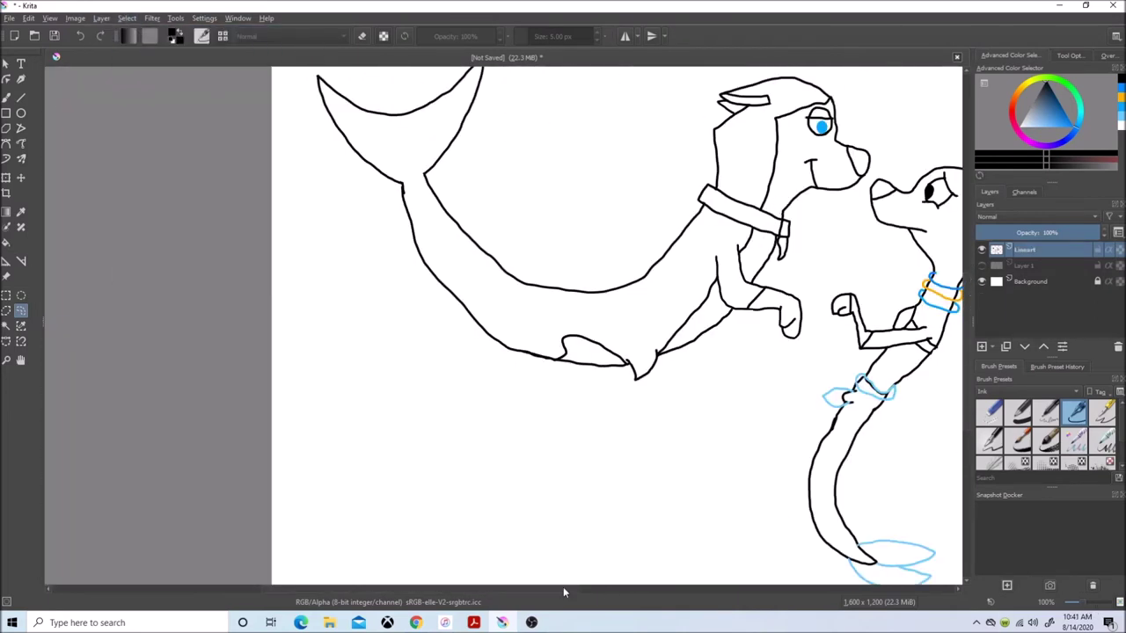
Step: Check the Chrome reference images and brush a black eyebrow behind the smaller dog's eye with the Ink-2 Fineliner
{"action": "left_click_drag", "start_coordinate": [563, 588], "coordinate": [653, 587]}
{"action": "left_click_drag", "start_coordinate": [968, 300], "coordinate": [969, 278]}
{"action": "left_click_drag", "start_coordinate": [1084, 604], "coordinate": [1089, 604]}
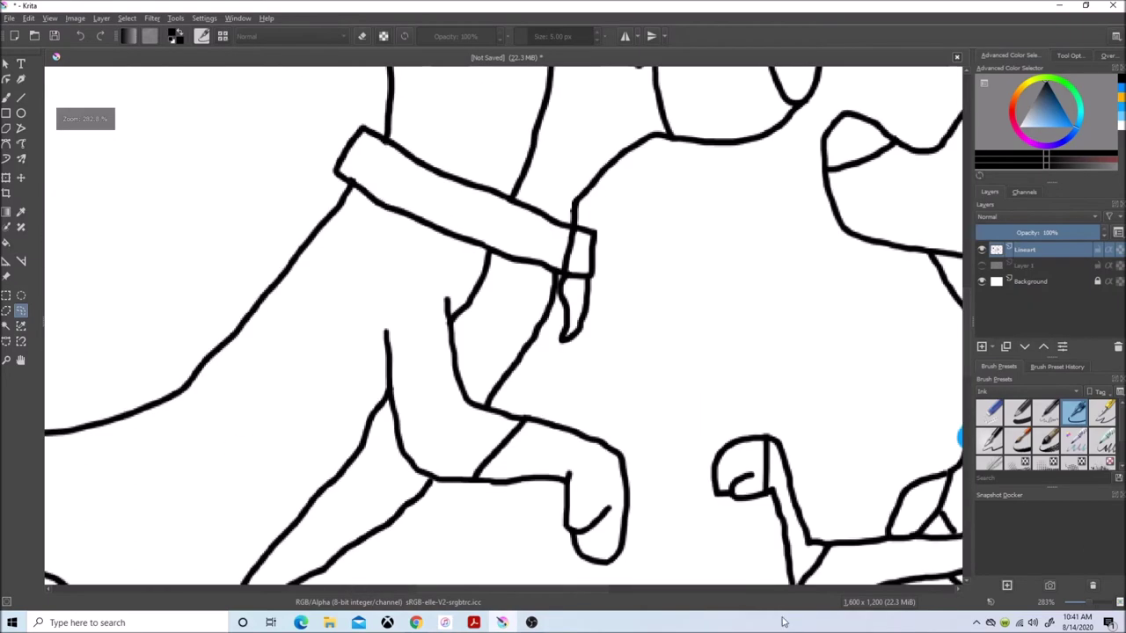
{"action": "left_click_drag", "start_coordinate": [477, 589], "coordinate": [561, 596]}
{"action": "left_click_drag", "start_coordinate": [967, 365], "coordinate": [968, 334]}
{"action": "left_click_drag", "start_coordinate": [1089, 603], "coordinate": [1093, 603]}
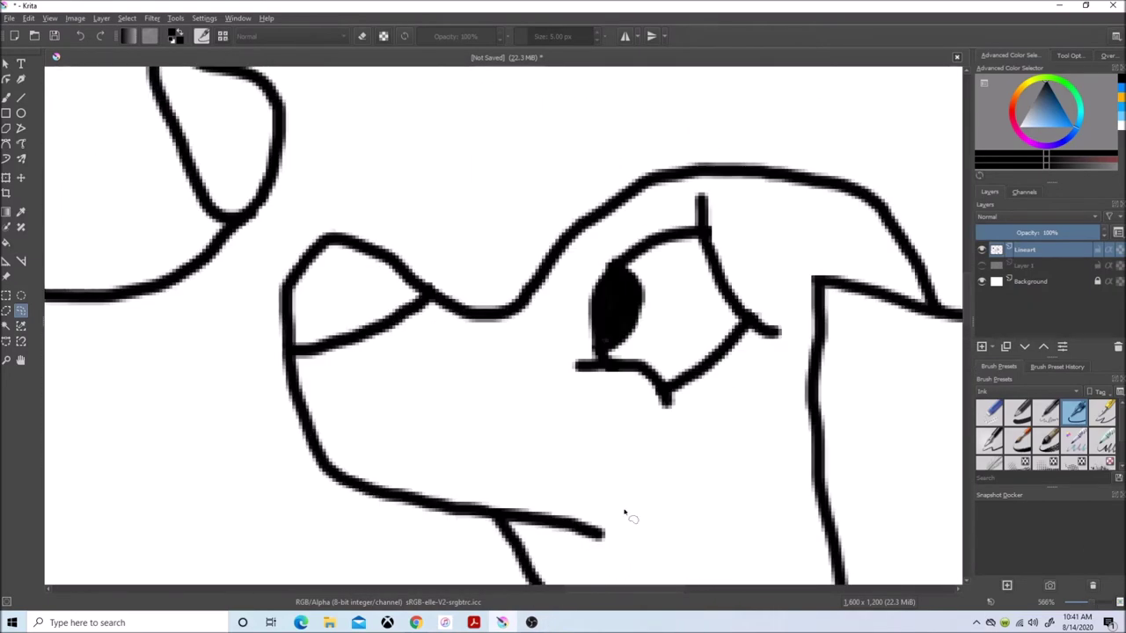
{"action": "left_click", "coordinate": [416, 623]}
{"action": "left_click", "coordinate": [502, 622]}
{"action": "left_click", "coordinate": [7, 99]}
{"action": "mouse_move", "coordinate": [750, 191]}
{"action": "left_mouse_down"}
{"action": "mouse_move", "coordinate": [756, 226]}
{"action": "mouse_move", "coordinate": [784, 262]}
{"action": "left_mouse_up"}
{"action": "mouse_move", "coordinate": [768, 194]}
{"action": "left_mouse_down"}
{"action": "mouse_move", "coordinate": [770, 232]}
{"action": "mouse_move", "coordinate": [784, 236]}
{"action": "mouse_move", "coordinate": [797, 285]}
{"action": "mouse_move", "coordinate": [774, 206]}
{"action": "left_mouse_up"}
Step: Undo the last eyebrow strokes and redraw them so the smaller dog's brow is thick and tapers downward
{"action": "left_click", "coordinate": [32, 17]}
{"action": "left_click", "coordinate": [59, 29]}
{"action": "left_click", "coordinate": [32, 18]}
{"action": "left_click", "coordinate": [53, 30]}
{"action": "left_click", "coordinate": [32, 18]}
{"action": "left_click", "coordinate": [53, 30]}
{"action": "mouse_move", "coordinate": [792, 274]}
{"action": "left_mouse_down"}
{"action": "mouse_move", "coordinate": [766, 223]}
{"action": "mouse_move", "coordinate": [768, 200]}
{"action": "left_mouse_up"}
{"action": "left_click", "coordinate": [31, 19]}
{"action": "left_click", "coordinate": [51, 30]}
{"action": "mouse_move", "coordinate": [792, 275]}
{"action": "left_mouse_down"}
{"action": "mouse_move", "coordinate": [766, 234]}
{"action": "mouse_move", "coordinate": [765, 197]}
{"action": "left_mouse_up"}
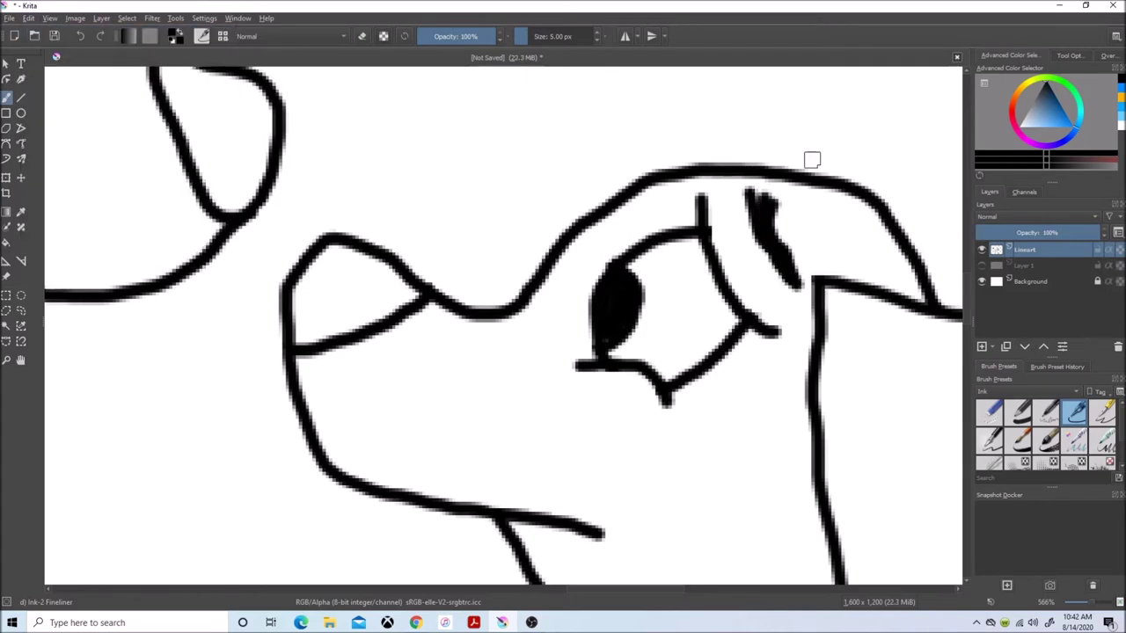
Step: Make three small elliptical selections in a row under the smaller dog's eye and fill them black
{"action": "left_click", "coordinate": [21, 114]}
{"action": "left_click", "coordinate": [22, 297]}
{"action": "mouse_move", "coordinate": [568, 385]}
{"action": "left_mouse_down"}
{"action": "mouse_move", "coordinate": [594, 411]}
{"action": "mouse_move", "coordinate": [671, 435]}
{"action": "left_mouse_up"}
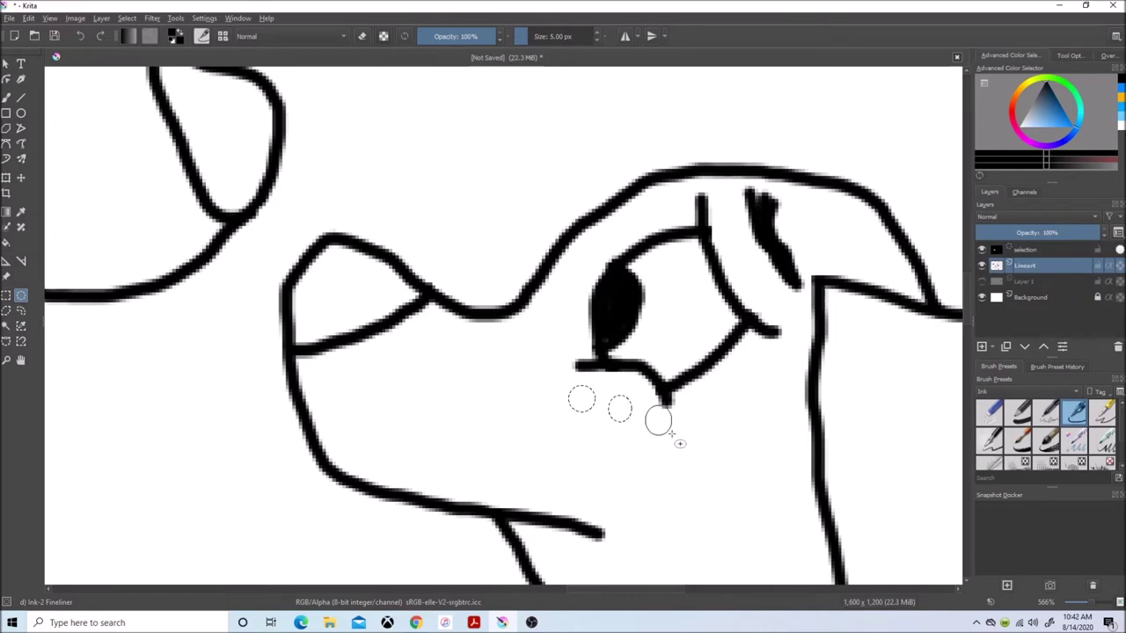
{"action": "left_click", "coordinate": [6, 242]}
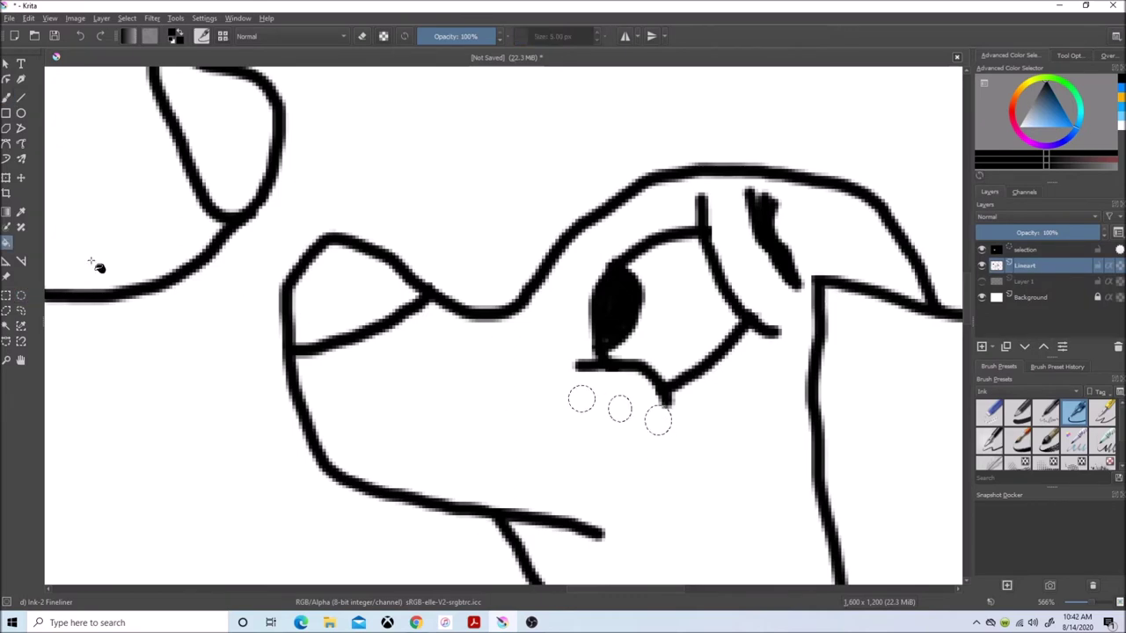
{"action": "left_click", "coordinate": [588, 404]}
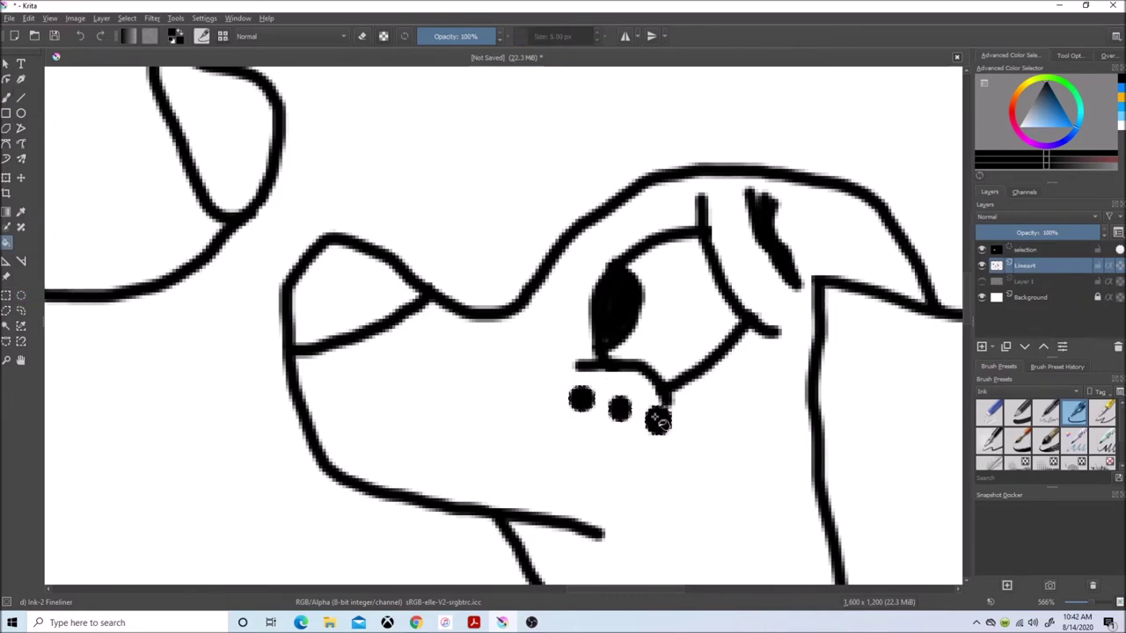
Step: Check the Chrome reference images and fill three black oval spots, shrinking in size, down the smaller dog's ear
{"action": "left_click", "coordinate": [415, 623]}
{"action": "mouse_move", "coordinate": [501, 623]}
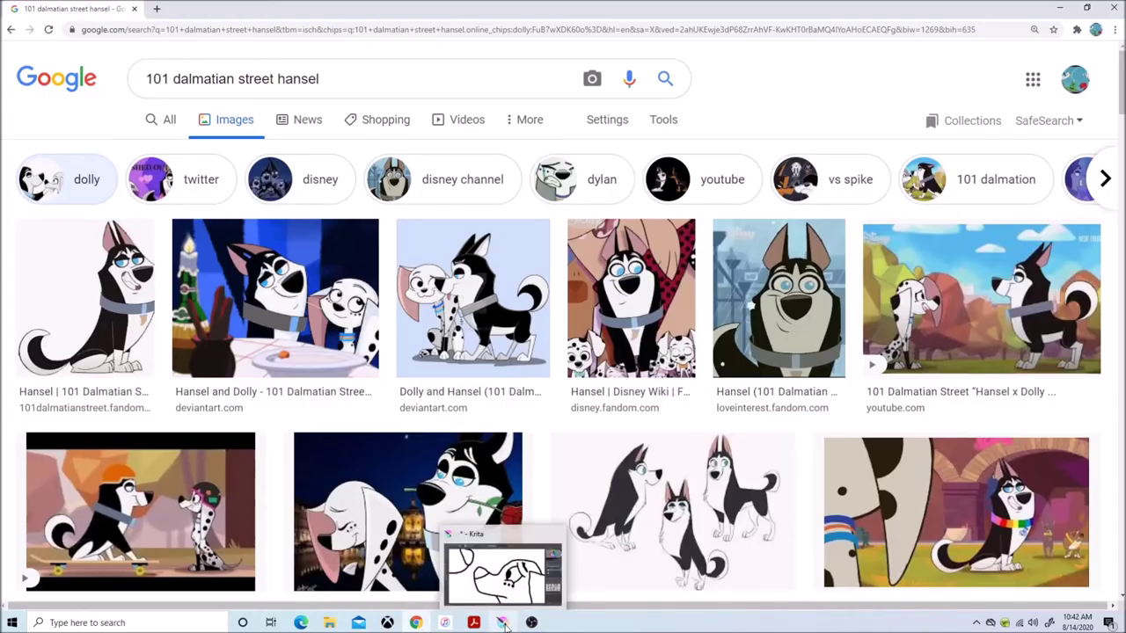
{"action": "left_click", "coordinate": [492, 602]}
{"action": "left_click_drag", "start_coordinate": [620, 589], "coordinate": [653, 589]}
{"action": "left_click_drag", "start_coordinate": [967, 292], "coordinate": [968, 315]}
{"action": "left_click", "coordinate": [416, 622]}
{"action": "mouse_move", "coordinate": [502, 622]}
{"action": "left_click", "coordinate": [496, 602]}
{"action": "left_click", "coordinate": [21, 297]}
{"action": "left_click_drag", "start_coordinate": [689, 225], "coordinate": [753, 348]}
{"action": "scroll", "coordinate": [714, 304], "scroll_direction": "down", "scroll_amount": 3}
{"action": "left_click", "coordinate": [6, 242]}
{"action": "left_click", "coordinate": [732, 106]}
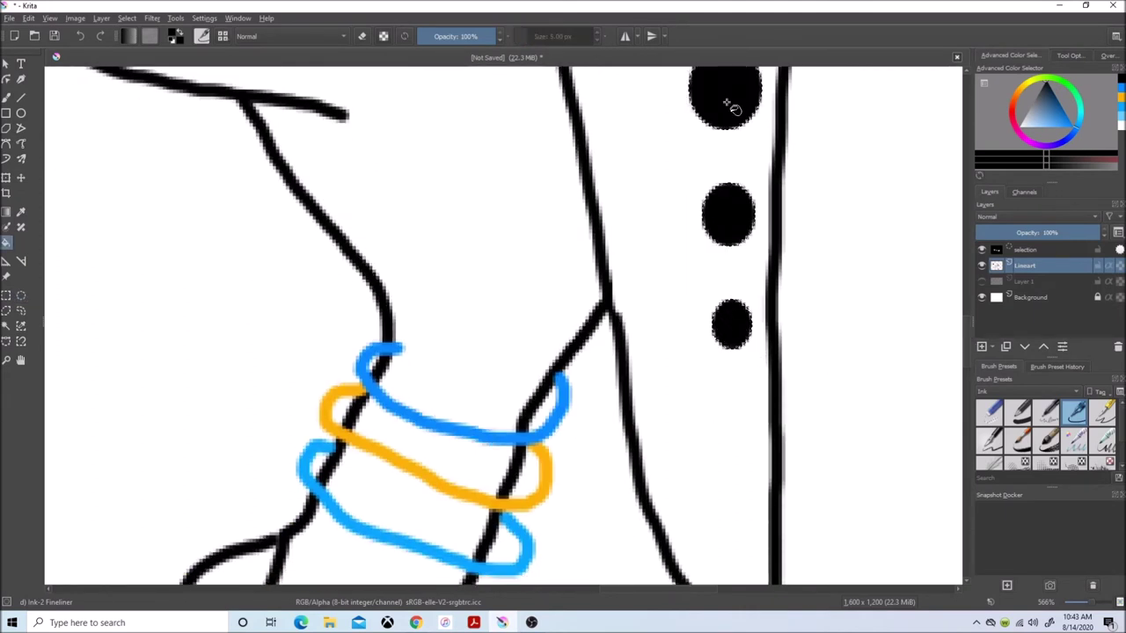
Step: Browse further Chrome reference images, fill two black oval spots on the back of the smaller dog's head, and clear the selection
{"action": "left_click", "coordinate": [415, 622]}
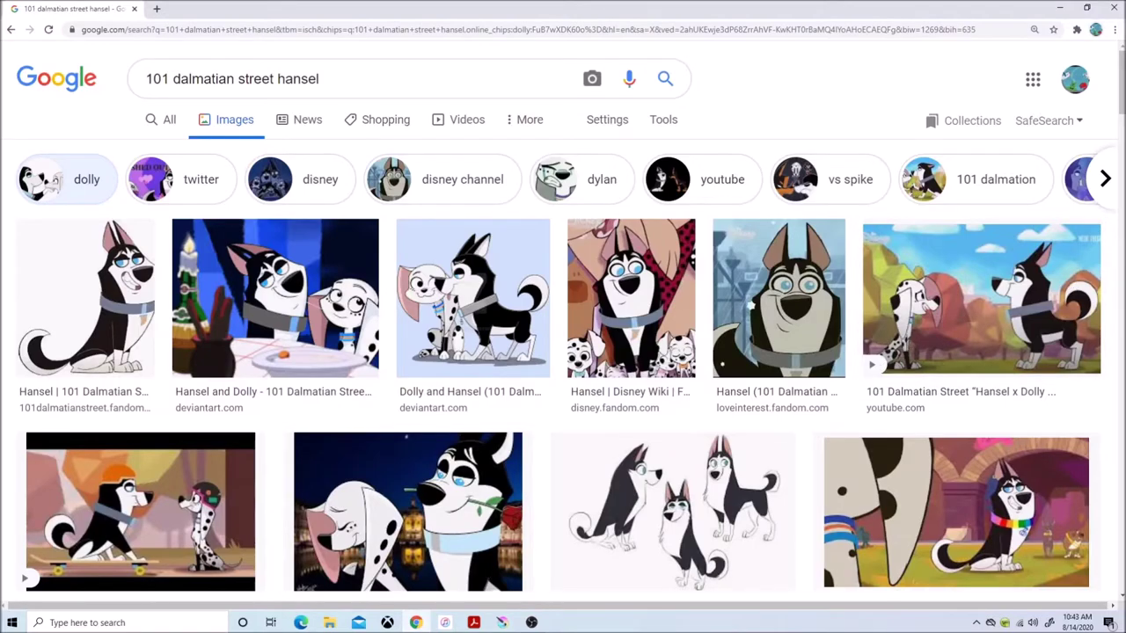
{"action": "scroll", "coordinate": [823, 564], "scroll_direction": "down", "scroll_amount": 3}
{"action": "scroll", "coordinate": [823, 564], "scroll_direction": "up", "scroll_amount": 3}
{"action": "scroll", "coordinate": [823, 564], "scroll_direction": "down", "scroll_amount": 10}
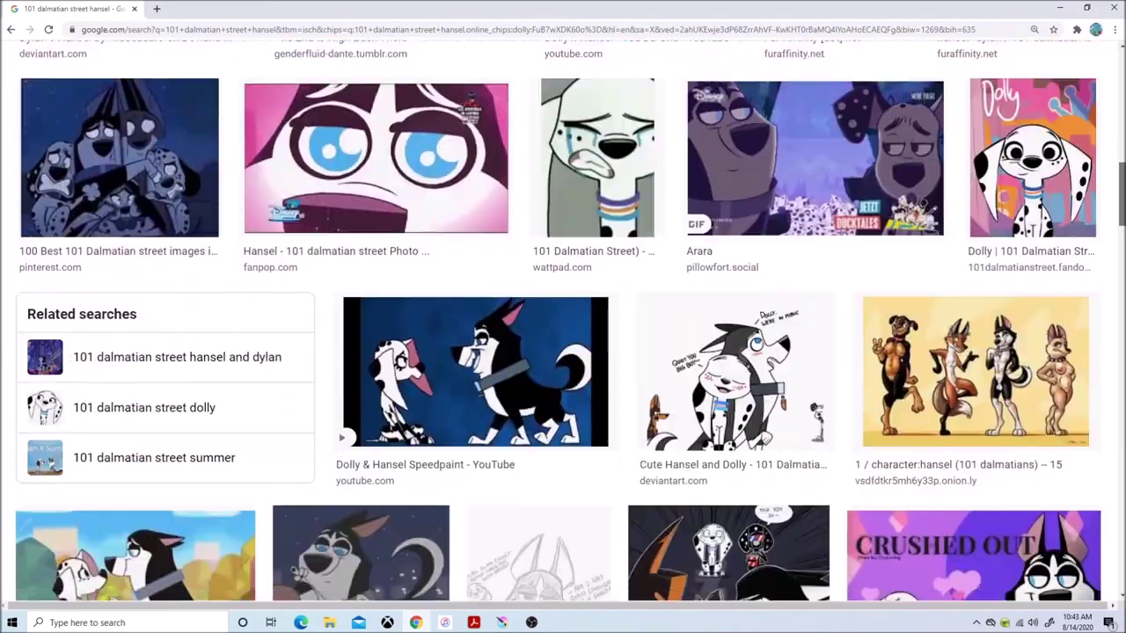
{"action": "left_click_drag", "start_coordinate": [1122, 193], "coordinate": [1122, 97]}
{"action": "left_click", "coordinate": [502, 622]}
{"action": "left_click_drag", "start_coordinate": [968, 330], "coordinate": [968, 290]}
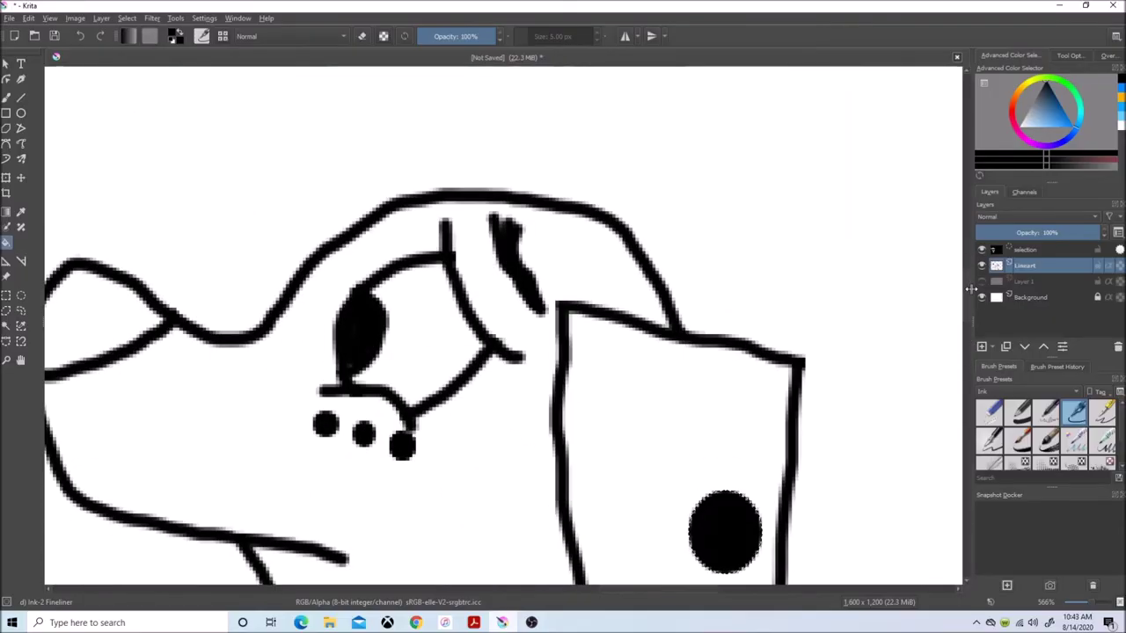
{"action": "left_click", "coordinate": [21, 296]}
{"action": "left_click_drag", "start_coordinate": [576, 234], "coordinate": [625, 300]}
{"action": "left_click", "coordinate": [6, 242]}
{"action": "left_click", "coordinate": [594, 253]}
{"action": "left_click", "coordinate": [649, 281]}
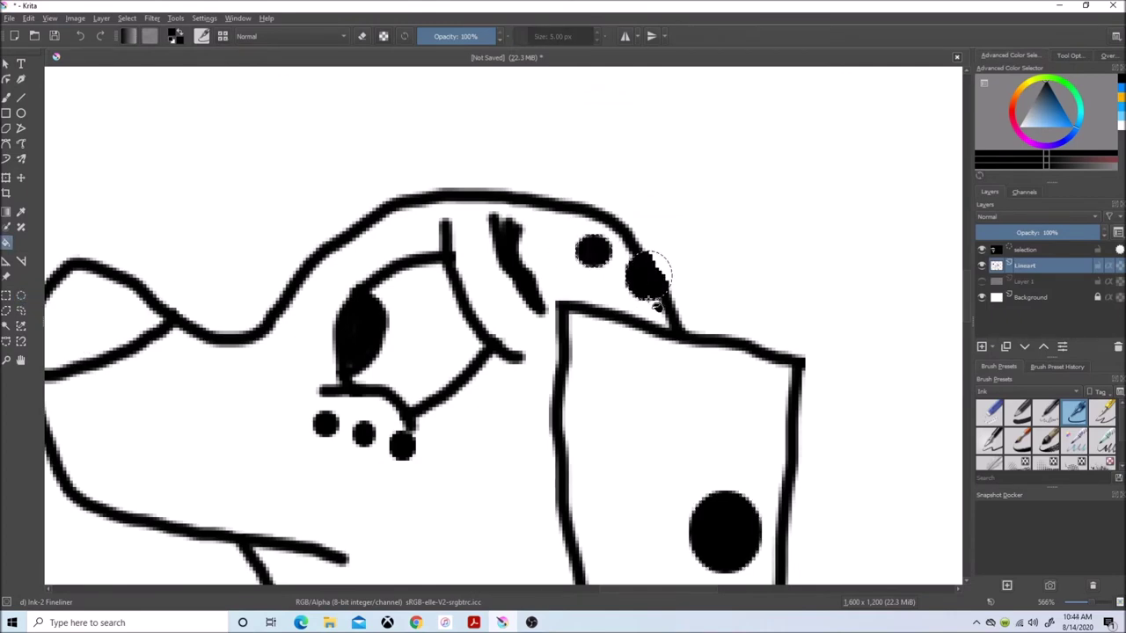
{"action": "left_click", "coordinate": [127, 18]}
{"action": "left_click", "coordinate": [139, 53]}
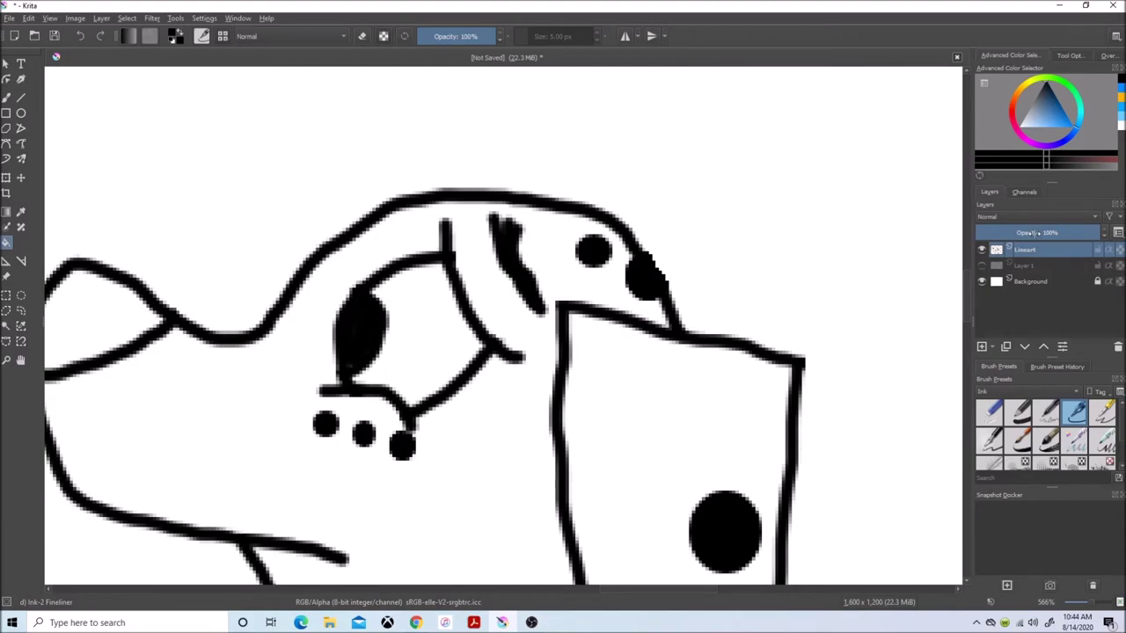
Step: Add a new paint layer named Color and move it beneath the Lineart layer
{"action": "mouse_move", "coordinate": [996, 252]}
{"action": "mouse_move", "coordinate": [967, 302]}
{"action": "left_mouse_down"}
{"action": "mouse_move", "coordinate": [970, 371]}
{"action": "mouse_move", "coordinate": [979, 312]}
{"action": "left_mouse_up"}
{"action": "left_click", "coordinate": [101, 18]}
{"action": "mouse_move", "coordinate": [117, 77]}
{"action": "left_click", "coordinate": [334, 74]}
{"action": "double_click", "coordinate": [1027, 251]}
{"action": "type", "text": "c"}
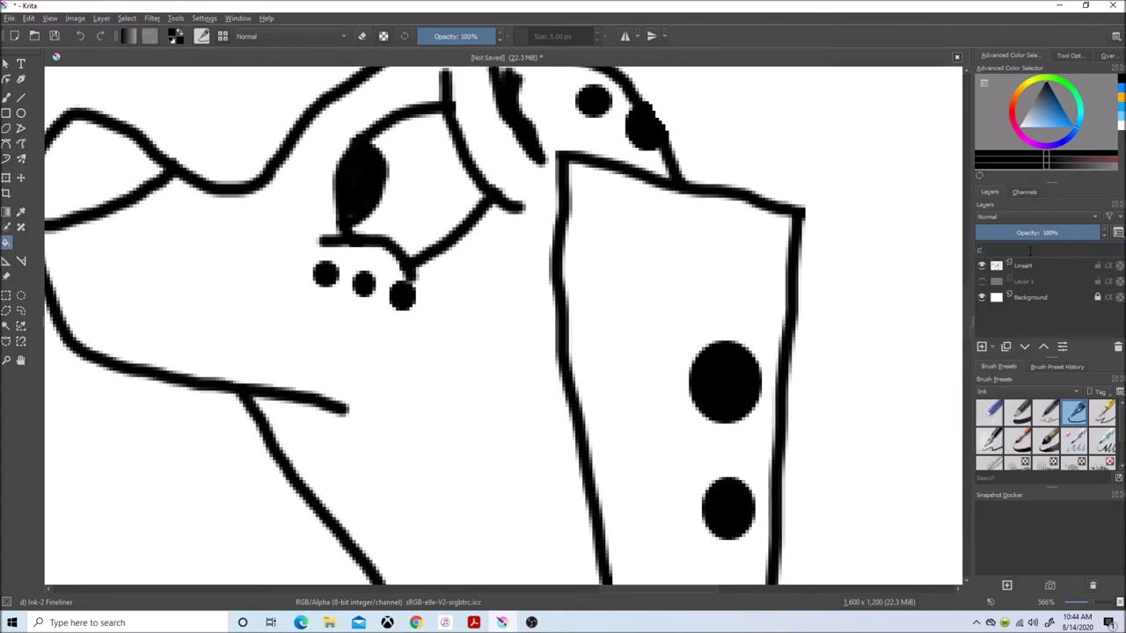
{"action": "type", "text": "olor"}
{"action": "key", "text": "Return"}
{"action": "left_click_drag", "start_coordinate": [1030, 251], "coordinate": [1035, 273]}
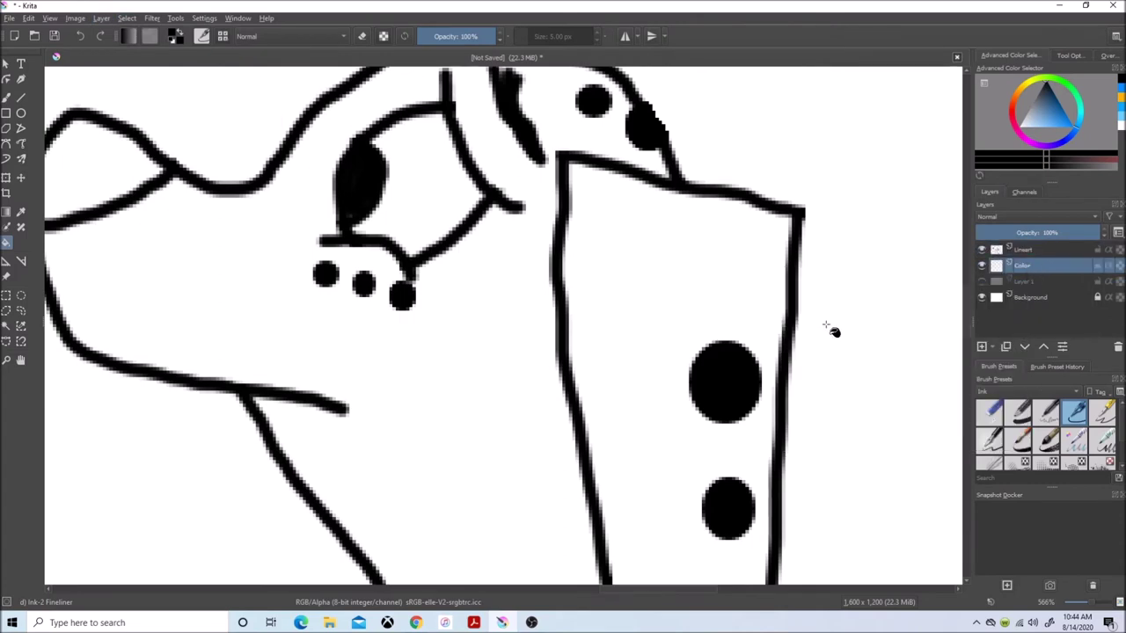
Step: Select the empty area around both dogs on the Lineart layer with the Contiguous Selection tool
{"action": "left_click_drag", "start_coordinate": [1092, 602], "coordinate": [1082, 603]}
{"action": "left_click_drag", "start_coordinate": [733, 589], "coordinate": [660, 589]}
{"action": "left_click_drag", "start_coordinate": [967, 293], "coordinate": [967, 300]}
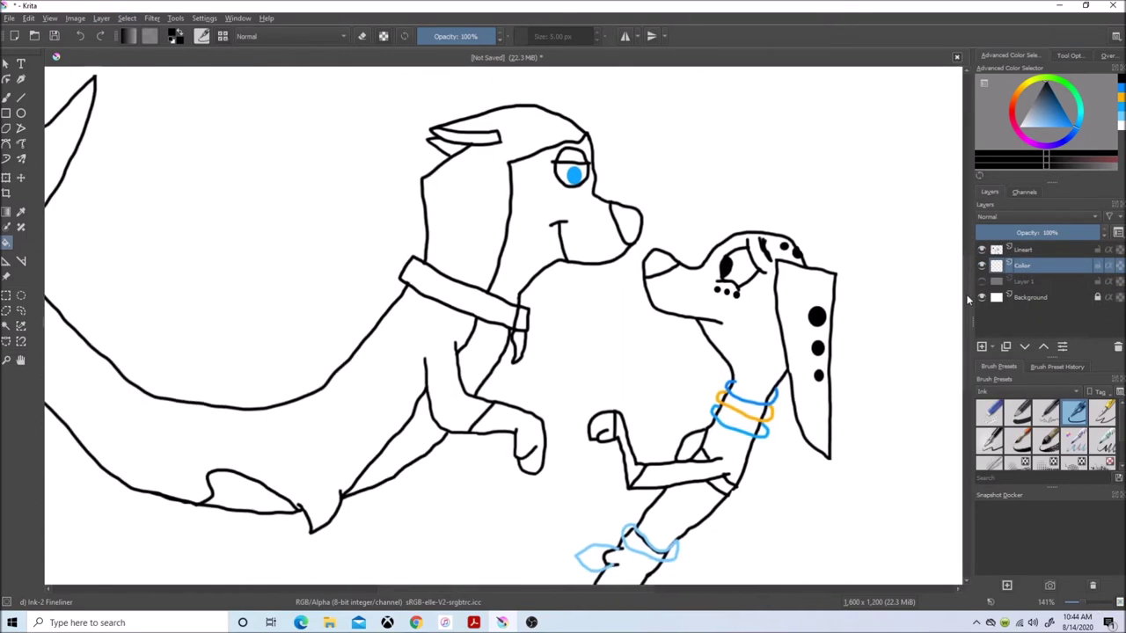
{"action": "left_click", "coordinate": [7, 326]}
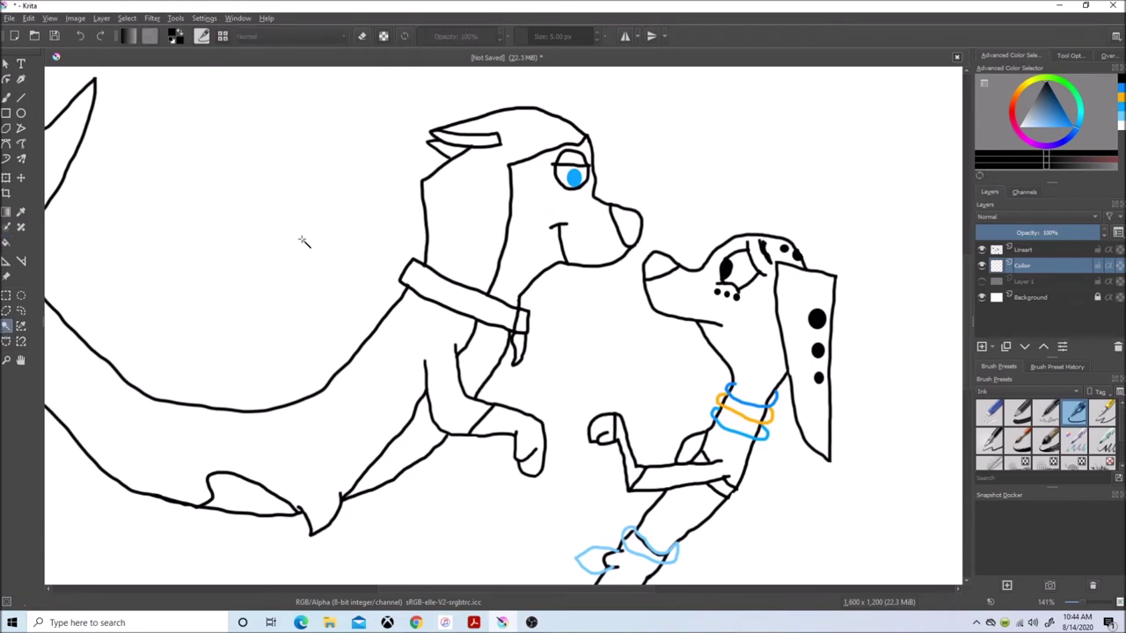
{"action": "left_click", "coordinate": [305, 241]}
{"action": "left_click", "coordinate": [1029, 265]}
{"action": "left_click", "coordinate": [326, 197]}
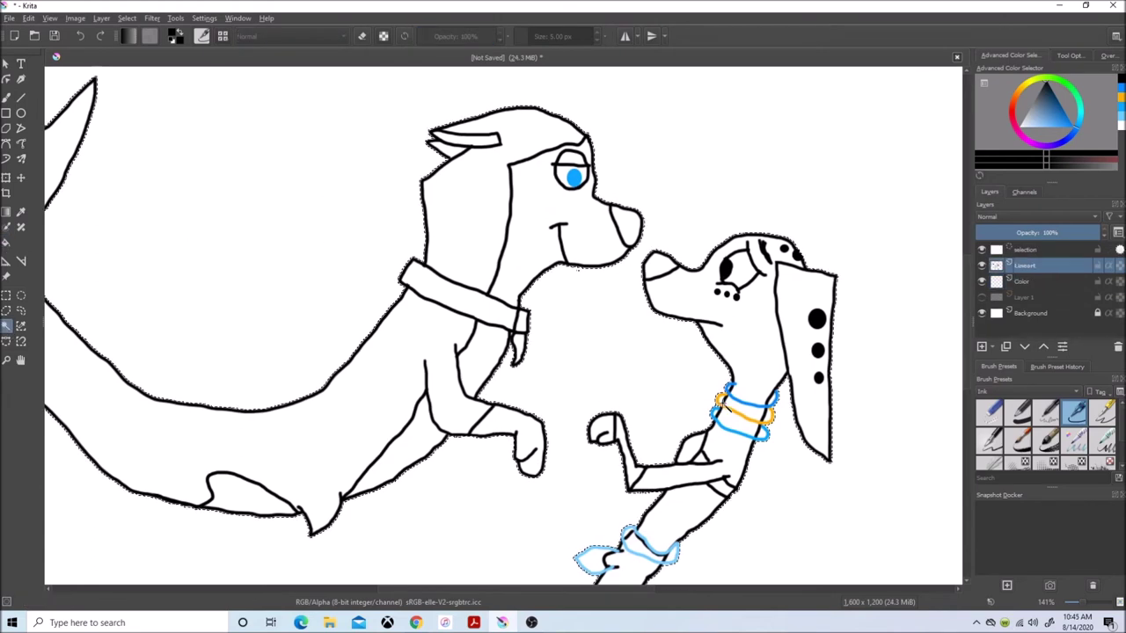
Step: Clear the selection and reselect the empty area around both dogs with the Contiguous Selection tool
{"action": "left_click_drag", "start_coordinate": [1082, 603], "coordinate": [1090, 602]}
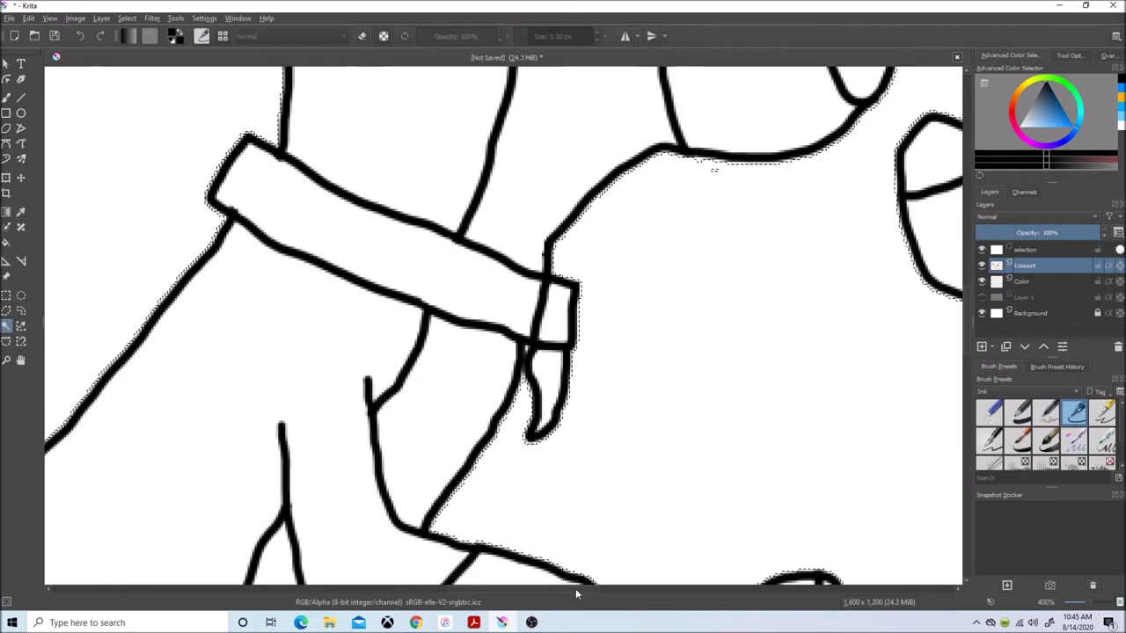
{"action": "left_click_drag", "start_coordinate": [575, 590], "coordinate": [677, 591]}
{"action": "left_click_drag", "start_coordinate": [968, 294], "coordinate": [968, 293]}
{"action": "left_click_drag", "start_coordinate": [611, 590], "coordinate": [524, 579]}
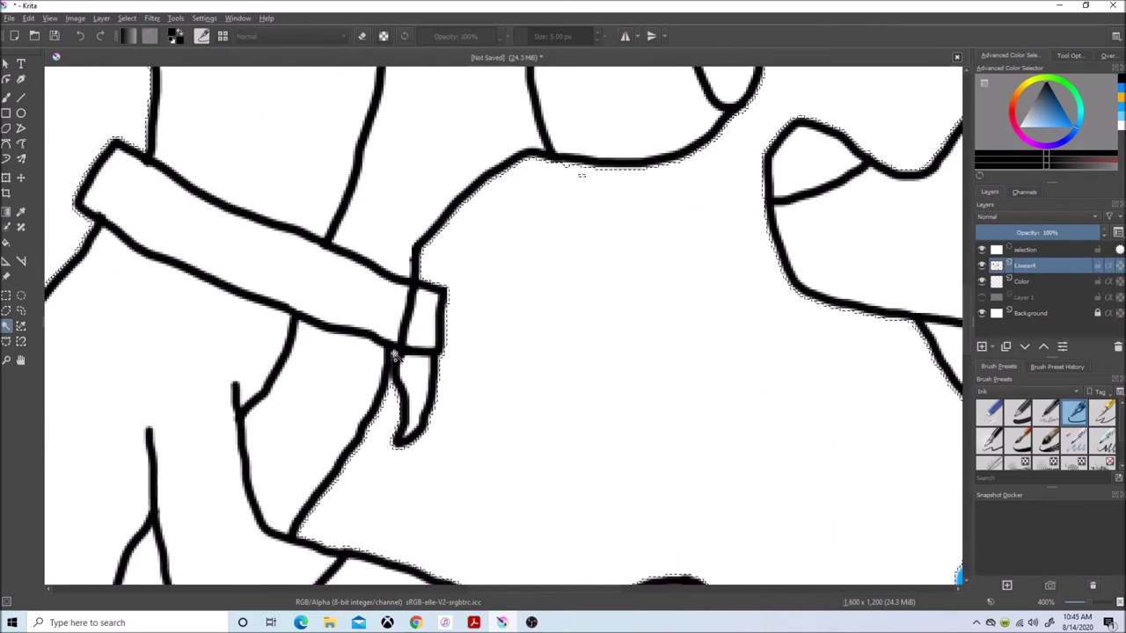
{"action": "left_click", "coordinate": [29, 18]}
{"action": "left_click", "coordinate": [128, 18]}
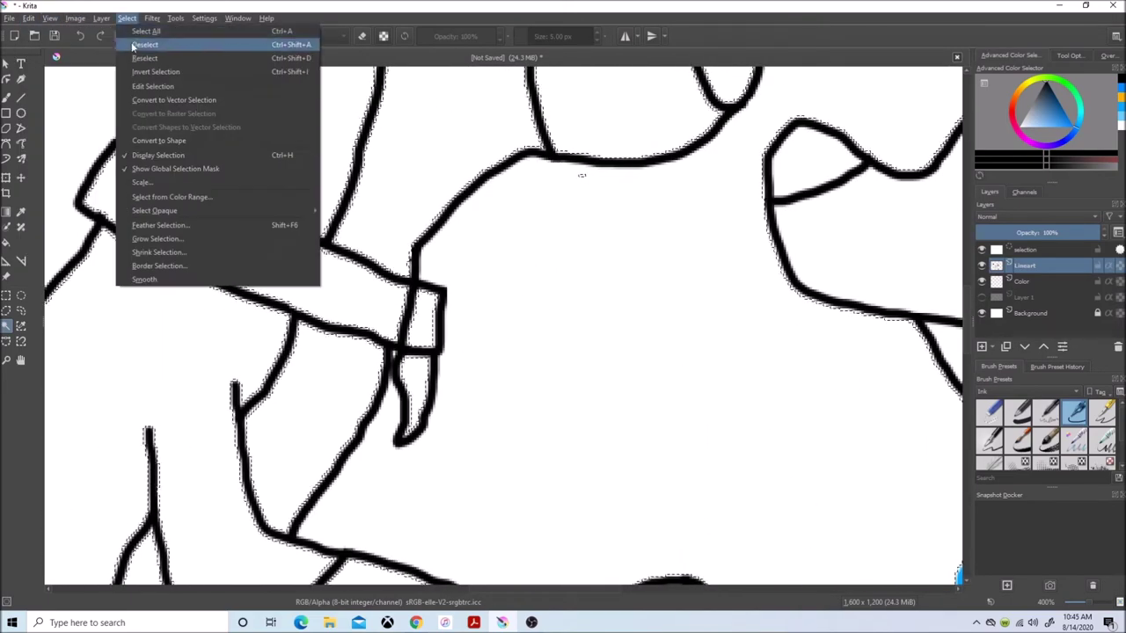
{"action": "left_click", "coordinate": [144, 44]}
{"action": "left_click", "coordinate": [533, 368]}
Step: Invert the selection so it covers both dogs instead of the background, and shrink it slightly
{"action": "left_click_drag", "start_coordinate": [485, 589], "coordinate": [544, 589]}
{"action": "left_click_drag", "start_coordinate": [970, 311], "coordinate": [969, 311]}
{"action": "left_click_drag", "start_coordinate": [967, 312], "coordinate": [961, 339]}
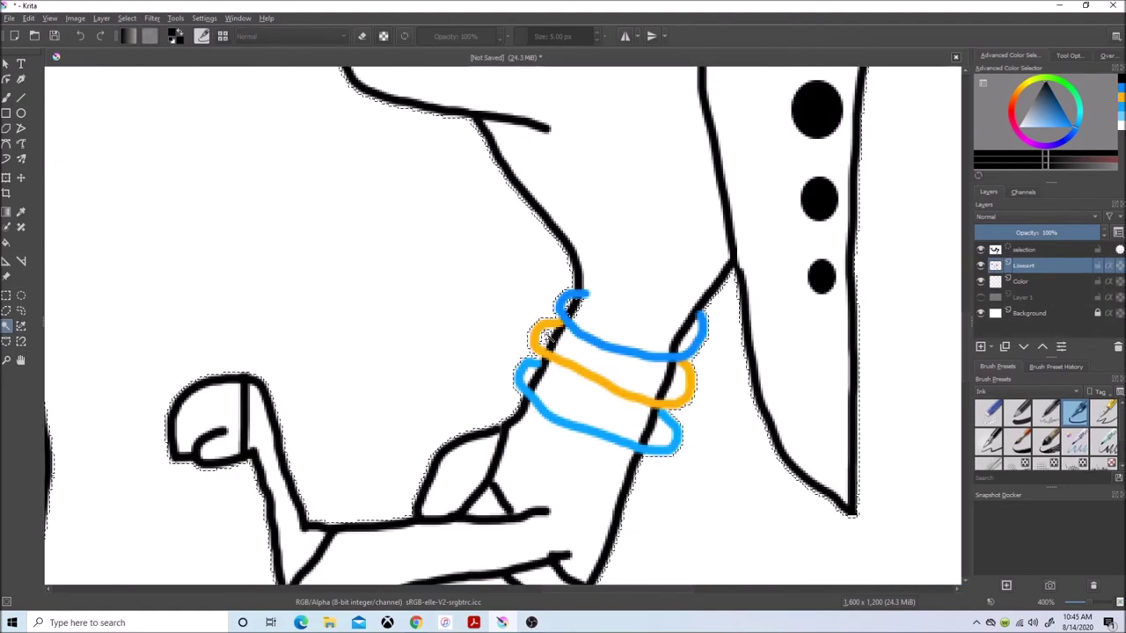
{"action": "key", "text": "1"}
{"action": "left_click", "coordinate": [127, 19]}
{"action": "left_click", "coordinate": [156, 72]}
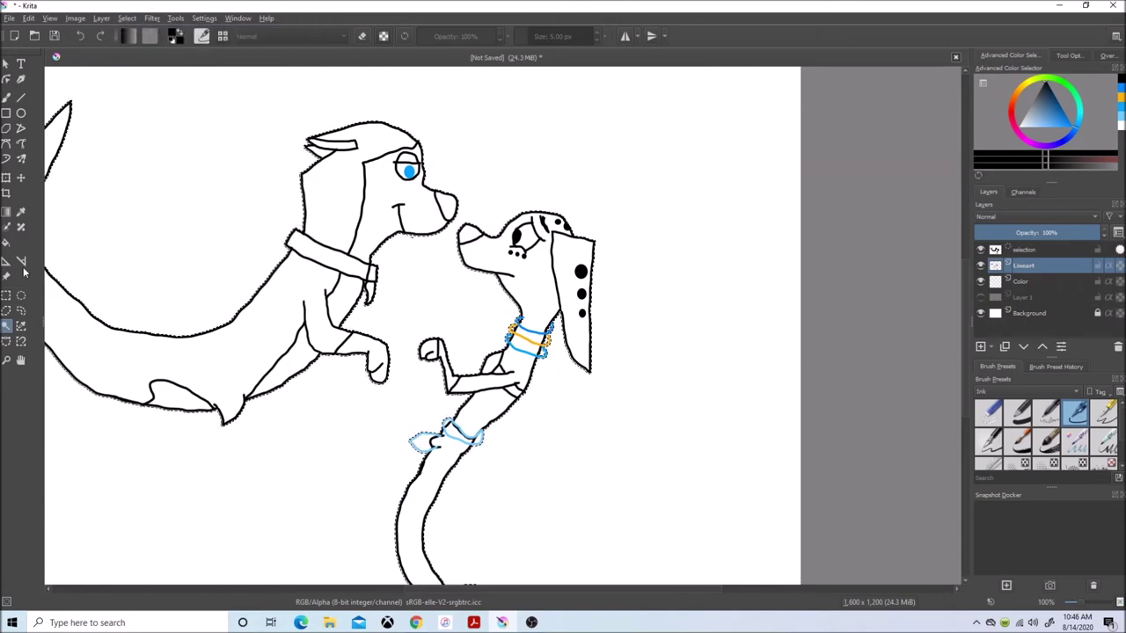
{"action": "left_click", "coordinate": [128, 18]}
{"action": "left_click", "coordinate": [155, 252]}
{"action": "left_click", "coordinate": [582, 337]}
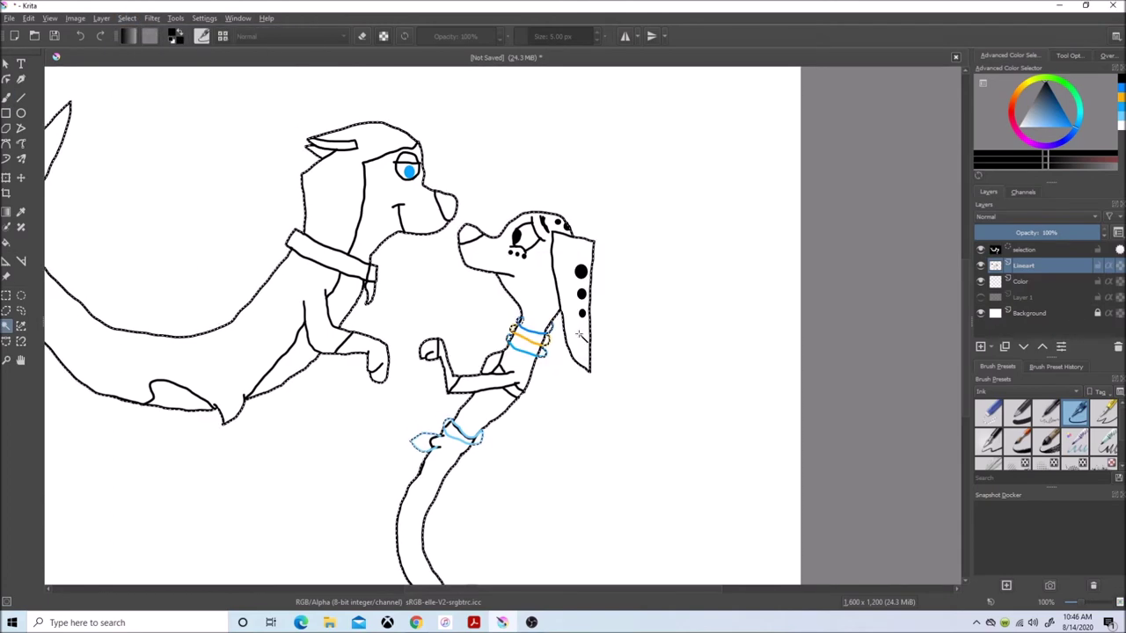
Step: Fill both selected dogs with white on the Color layer, hiding the Lineart layer while filling, and clear the selection
{"action": "left_click", "coordinate": [1045, 283]}
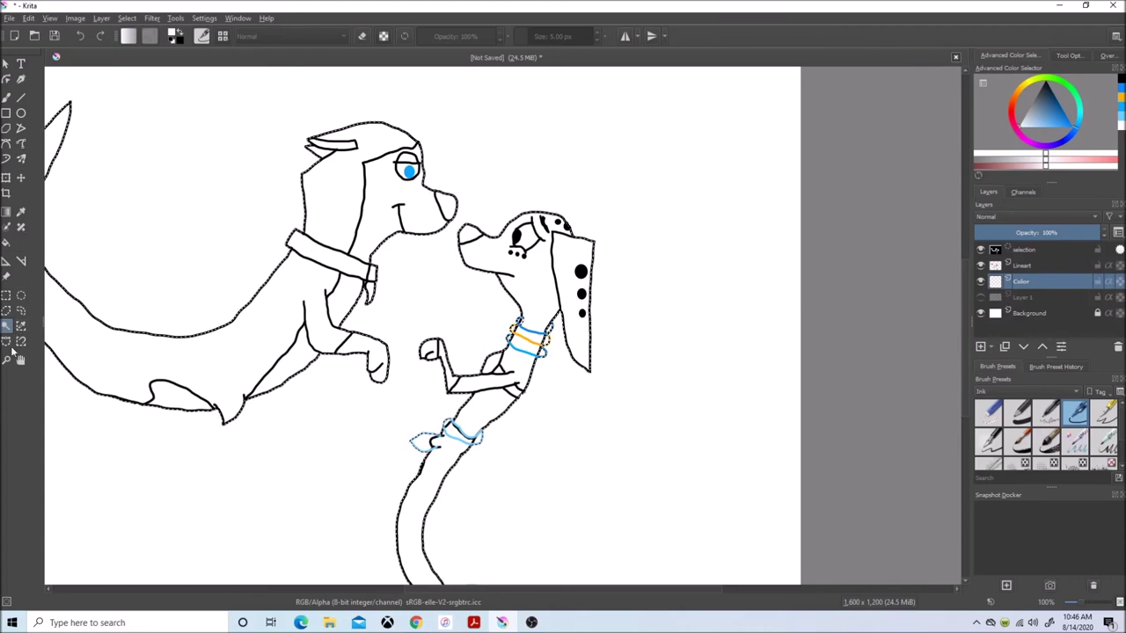
{"action": "left_click", "coordinate": [981, 266]}
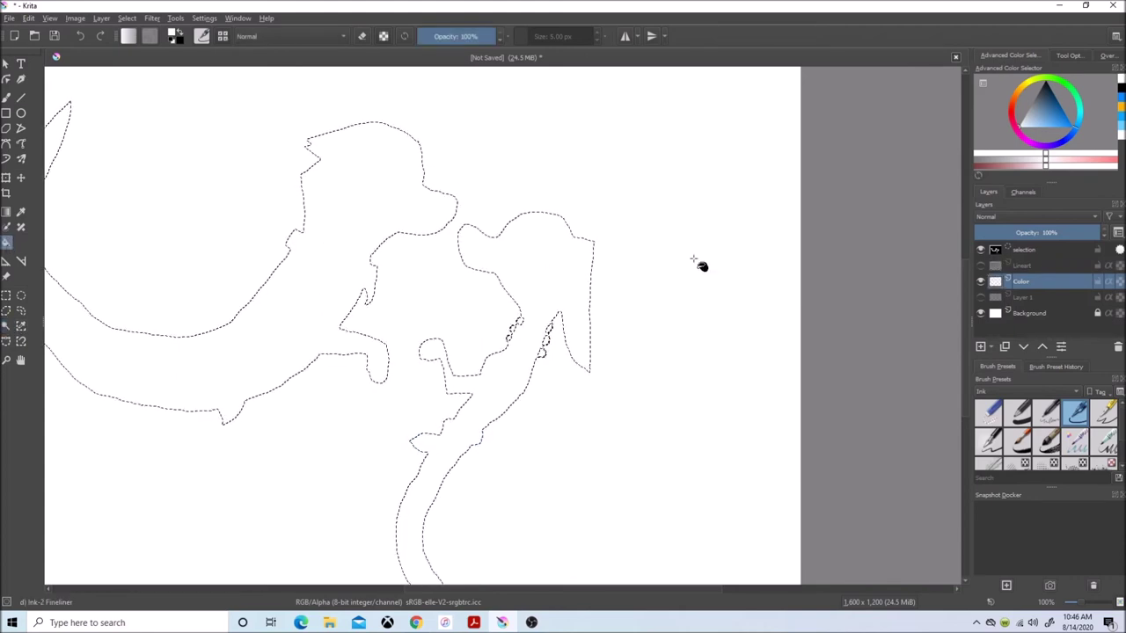
{"action": "left_click", "coordinate": [980, 265]}
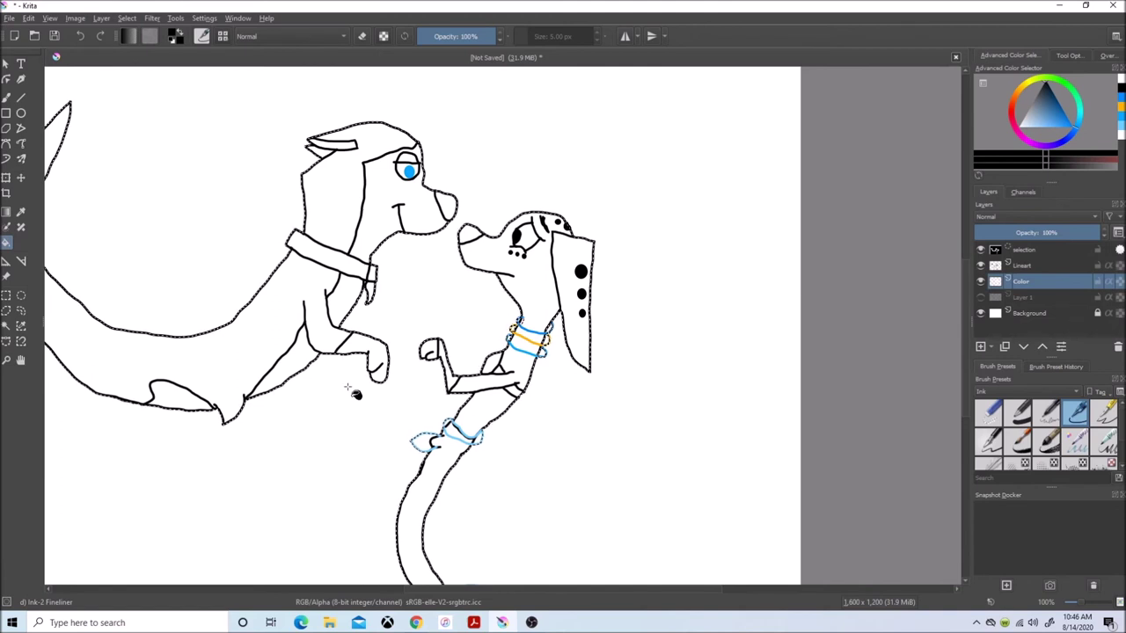
{"action": "left_click", "coordinate": [4, 327]}
{"action": "left_click", "coordinate": [127, 17]}
{"action": "left_click", "coordinate": [134, 42]}
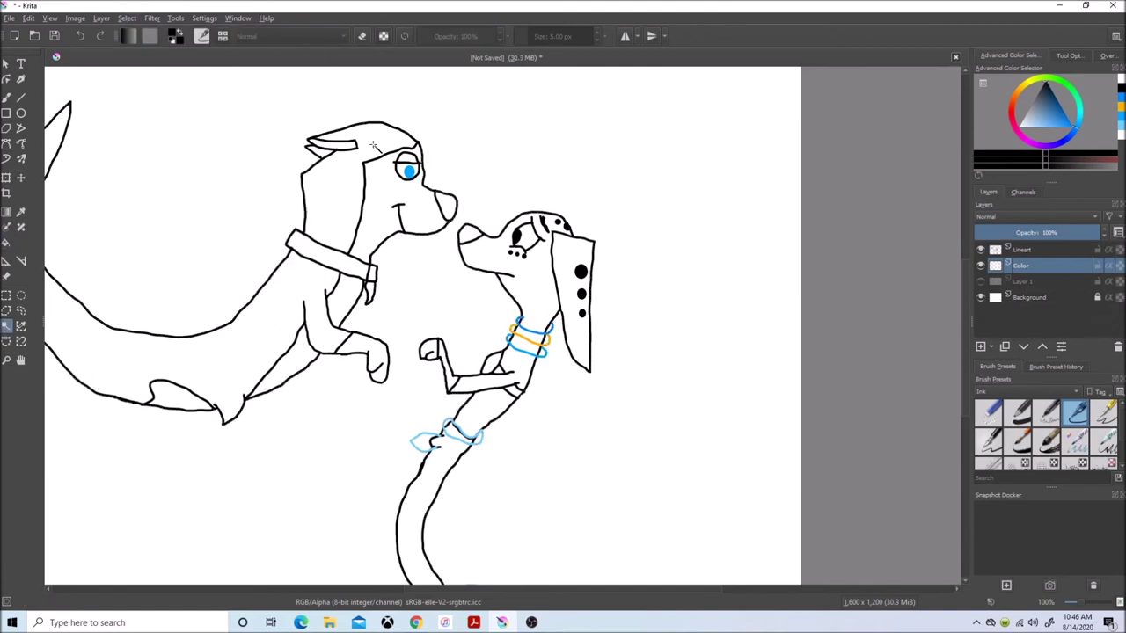
Step: Select the larger dog's dark coat areas and both dogs' noses on the Lineart layer, and grow the selection
{"action": "key", "text": "Page_Up"}
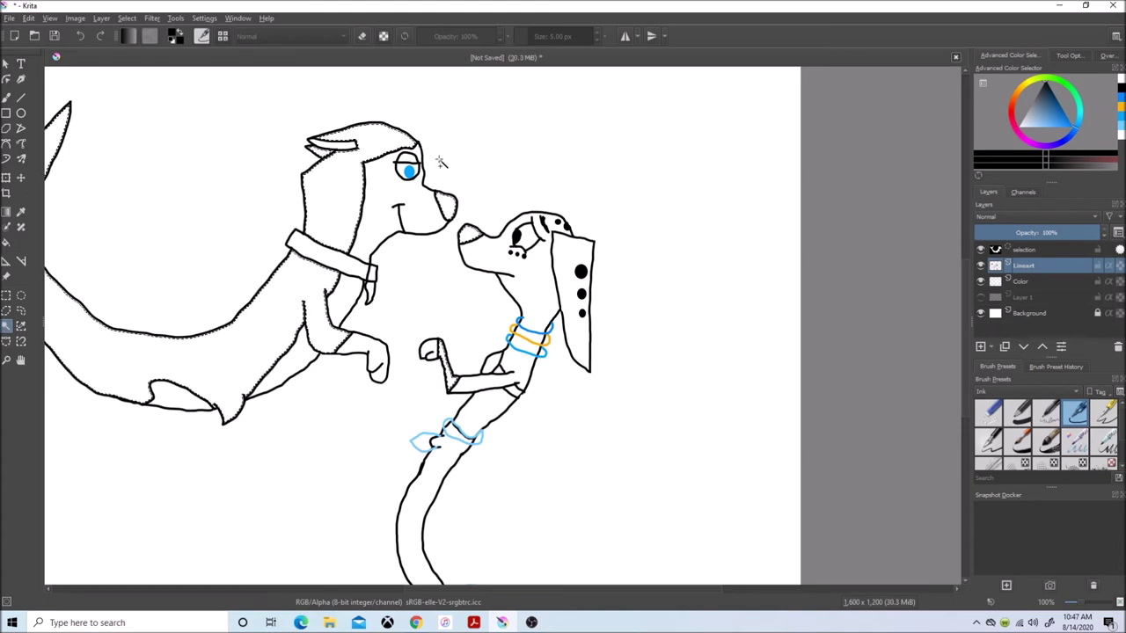
{"action": "left_click", "coordinate": [50, 17]}
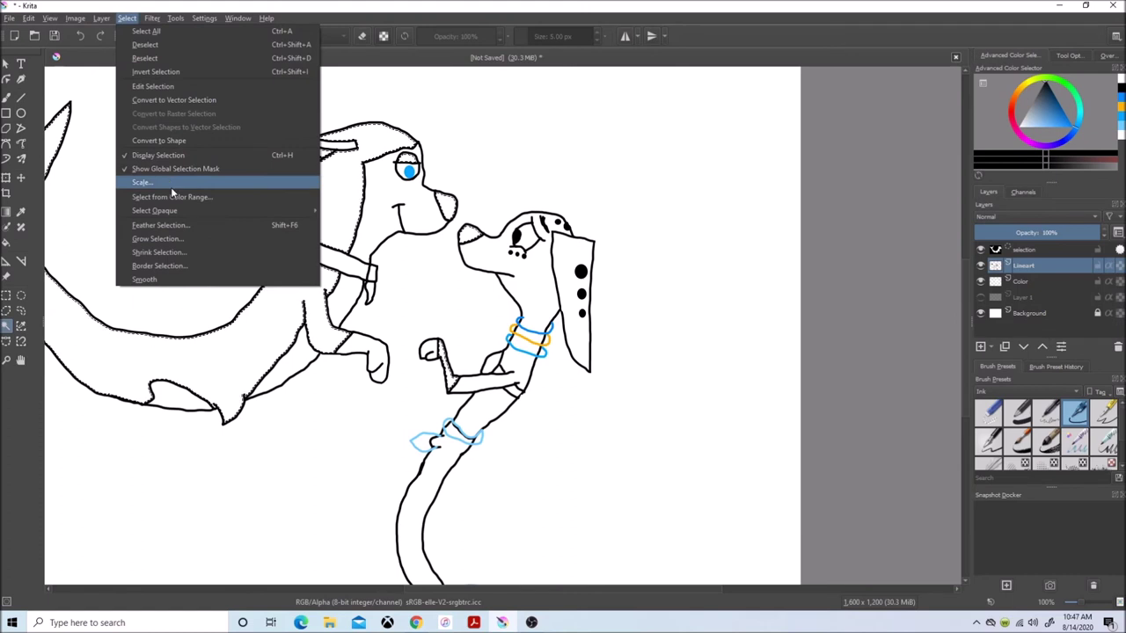
{"action": "left_click", "coordinate": [171, 187]}
{"action": "left_click", "coordinate": [596, 323]}
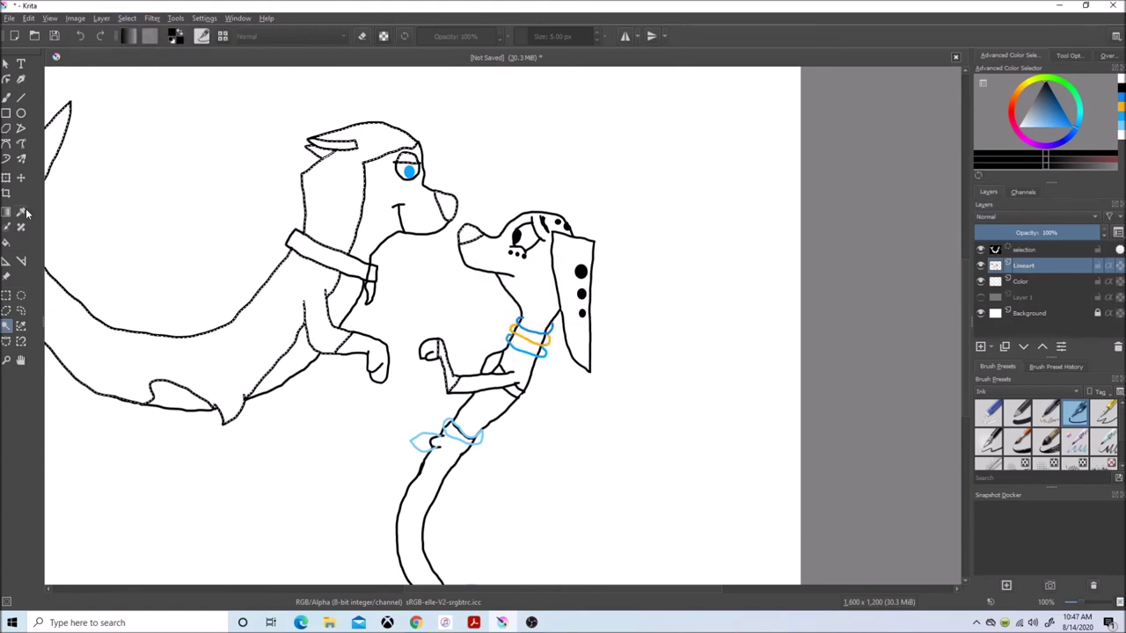
Step: Fill the selected coat areas and noses with black on the Color layer
{"action": "left_click", "coordinate": [7, 243]}
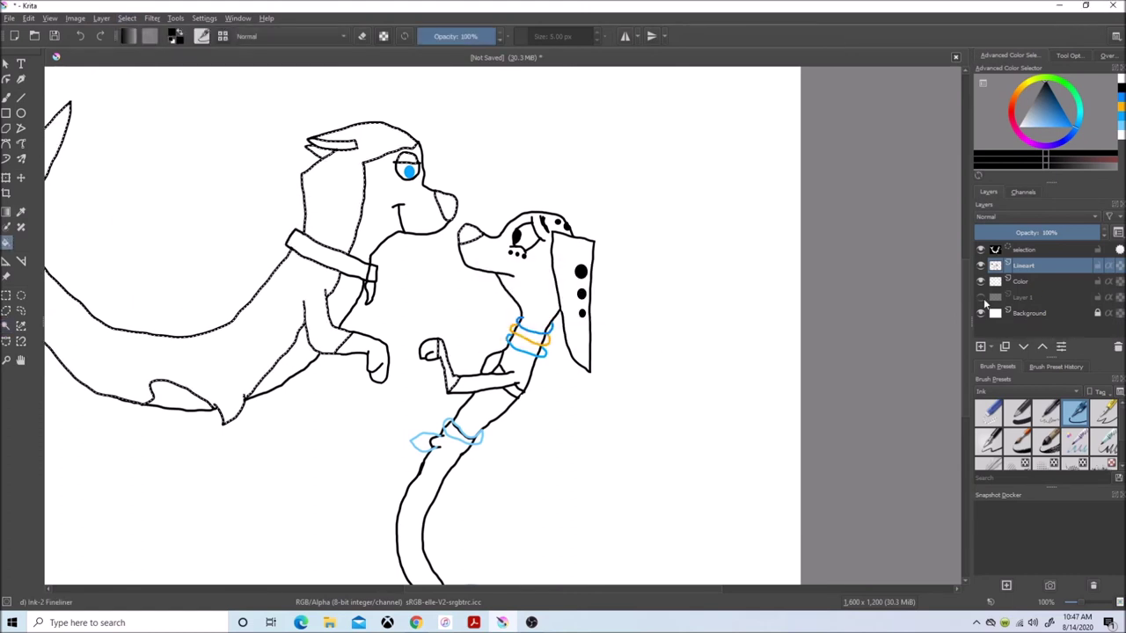
{"action": "left_click", "coordinate": [1020, 280]}
{"action": "left_click", "coordinate": [341, 191]}
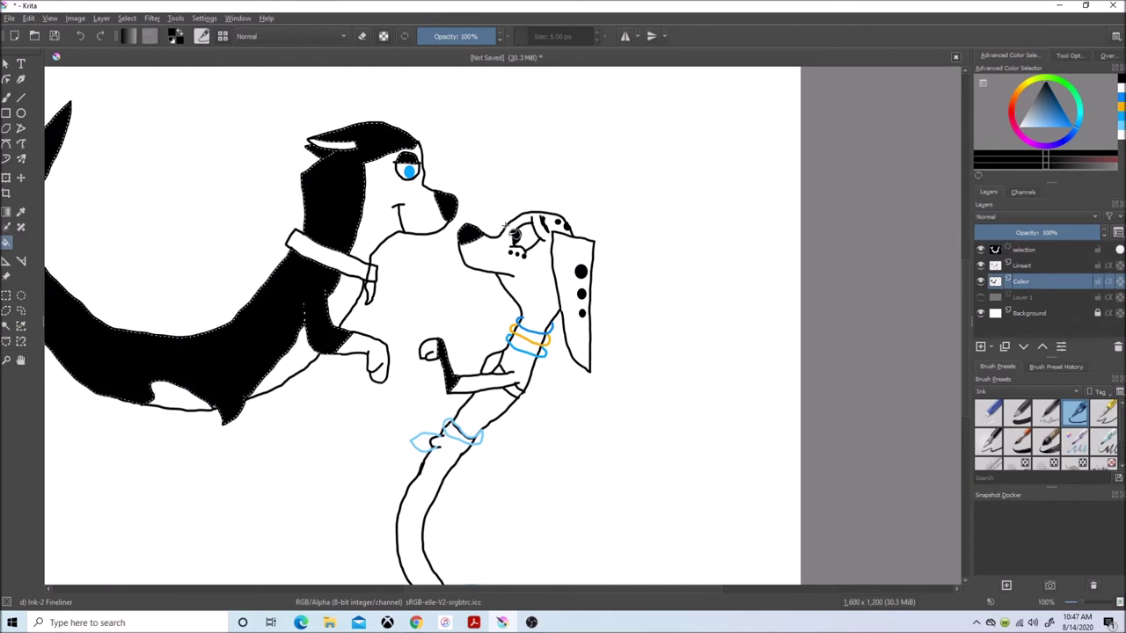
{"action": "mouse_move", "coordinate": [1033, 289]}
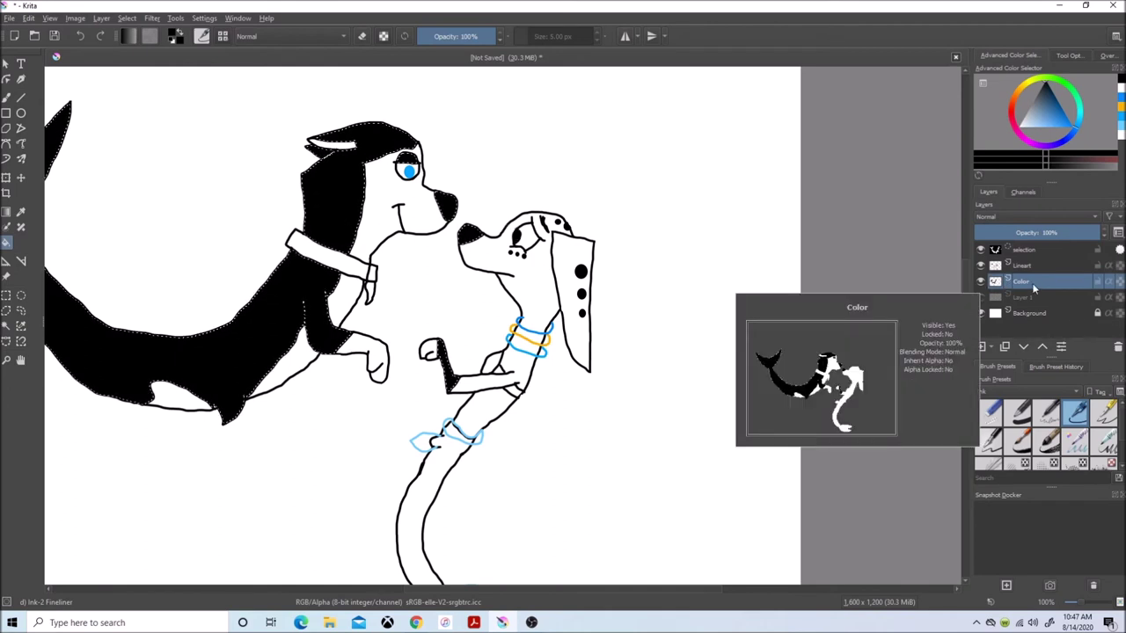
Step: Select the smaller dog's tail below the waistband on the Lineart layer and grow the selection
{"action": "left_click_drag", "start_coordinate": [966, 270], "coordinate": [971, 296]}
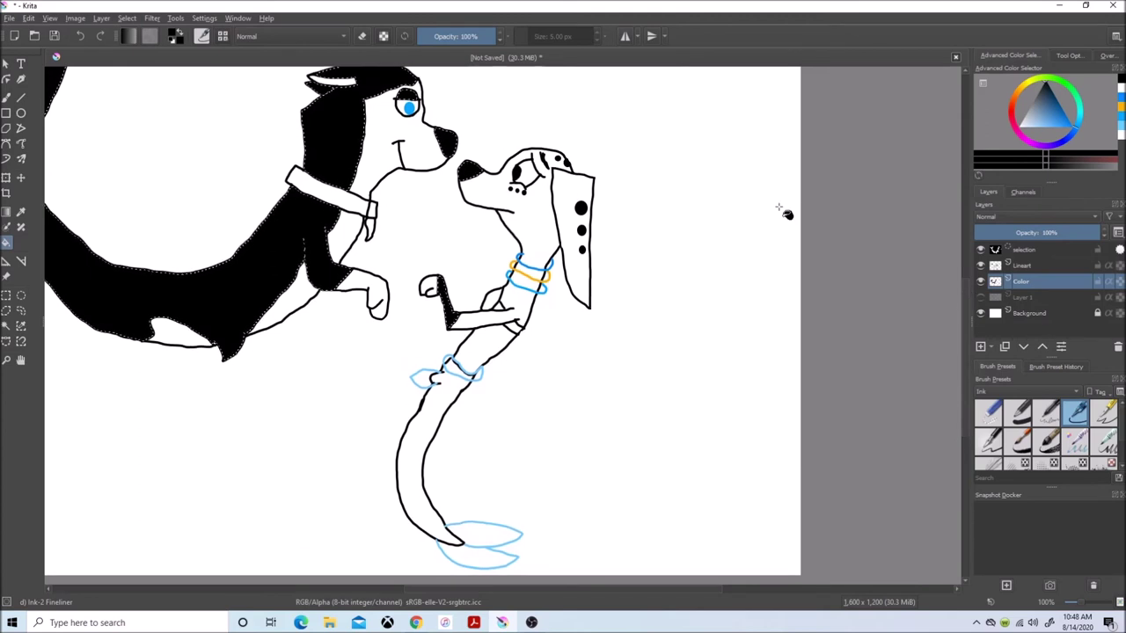
{"action": "left_click", "coordinate": [7, 326]}
{"action": "left_click", "coordinate": [1023, 267]}
{"action": "left_click", "coordinate": [442, 391]}
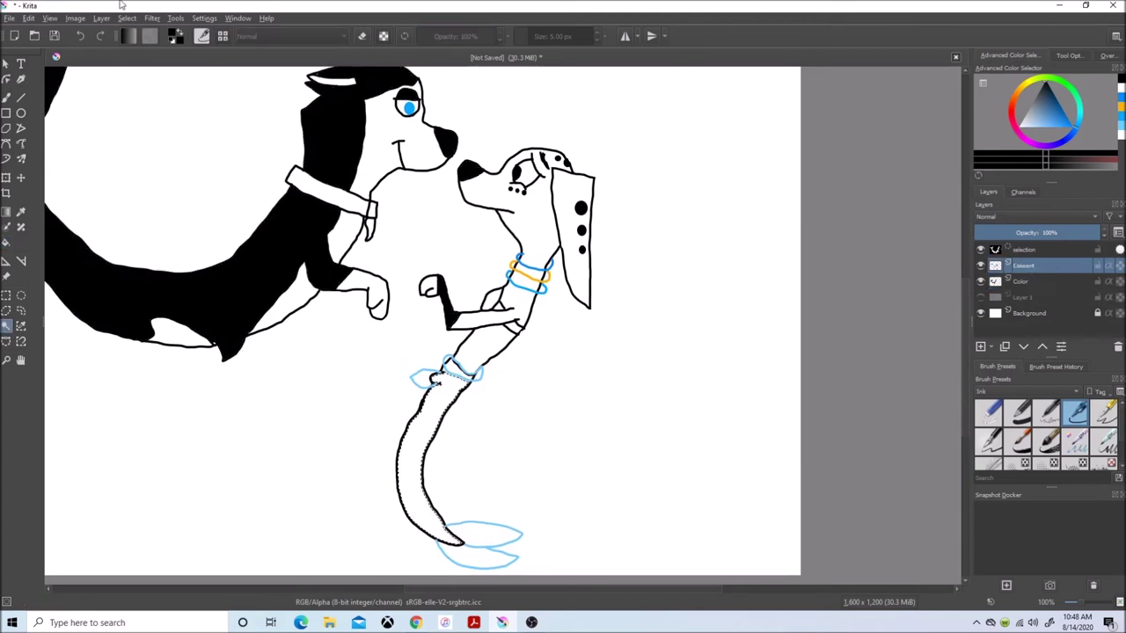
{"action": "left_click", "coordinate": [127, 17]}
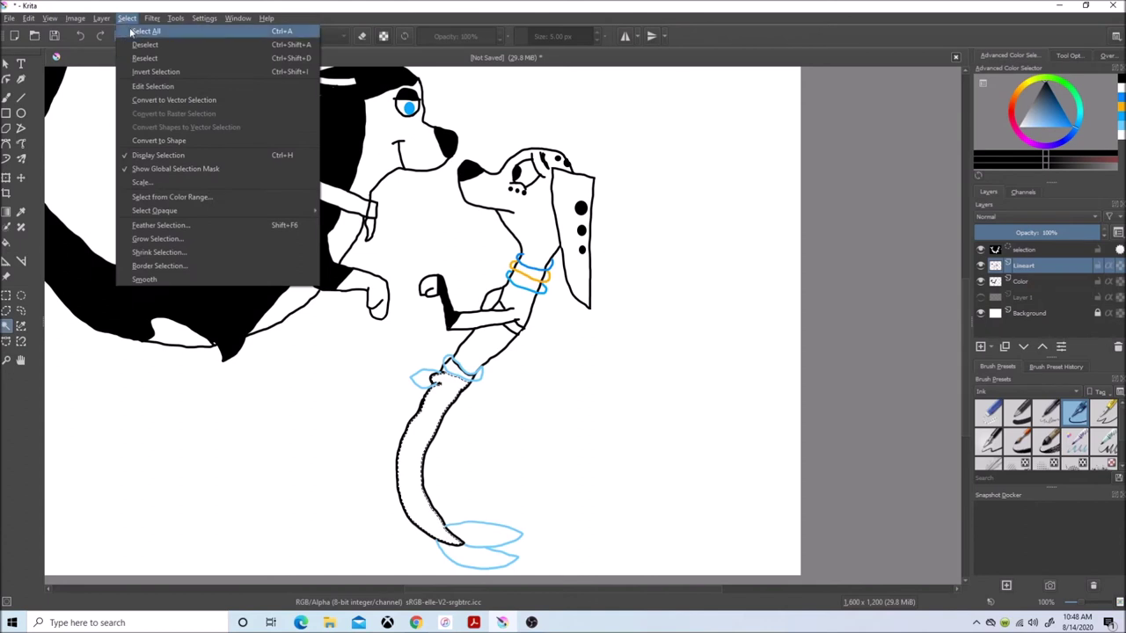
{"action": "left_click", "coordinate": [163, 243]}
{"action": "left_click", "coordinate": [578, 329]}
Step: Choose a bright blue and fill the smaller dog's selected tail on the Color layer
{"action": "left_click", "coordinate": [6, 242]}
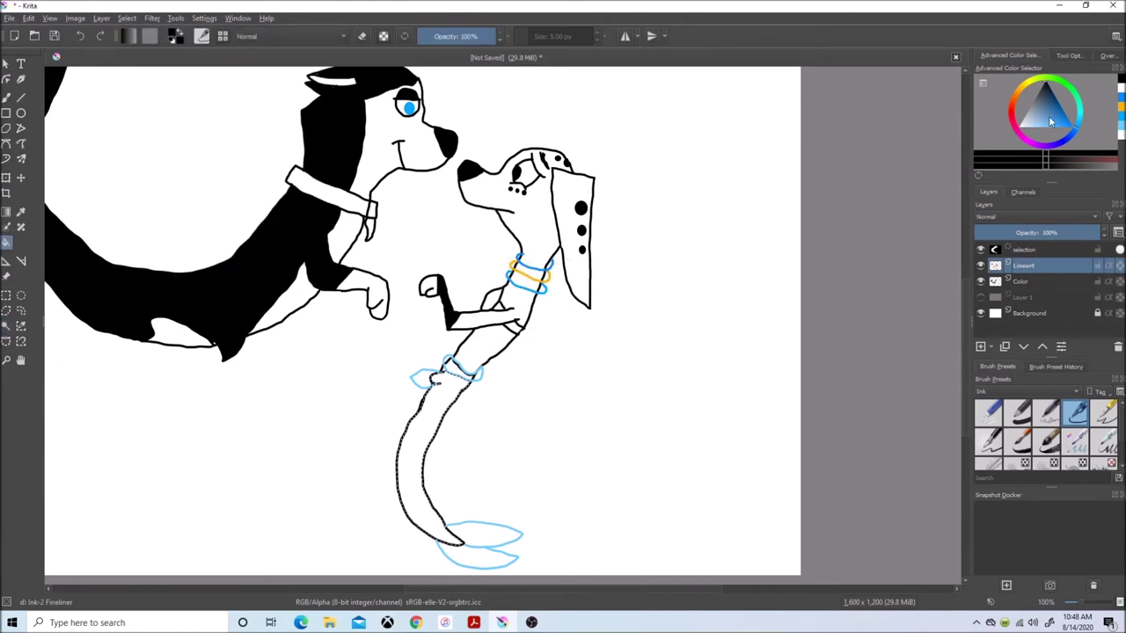
{"action": "left_click", "coordinate": [1064, 122]}
{"action": "left_click", "coordinate": [1074, 130]}
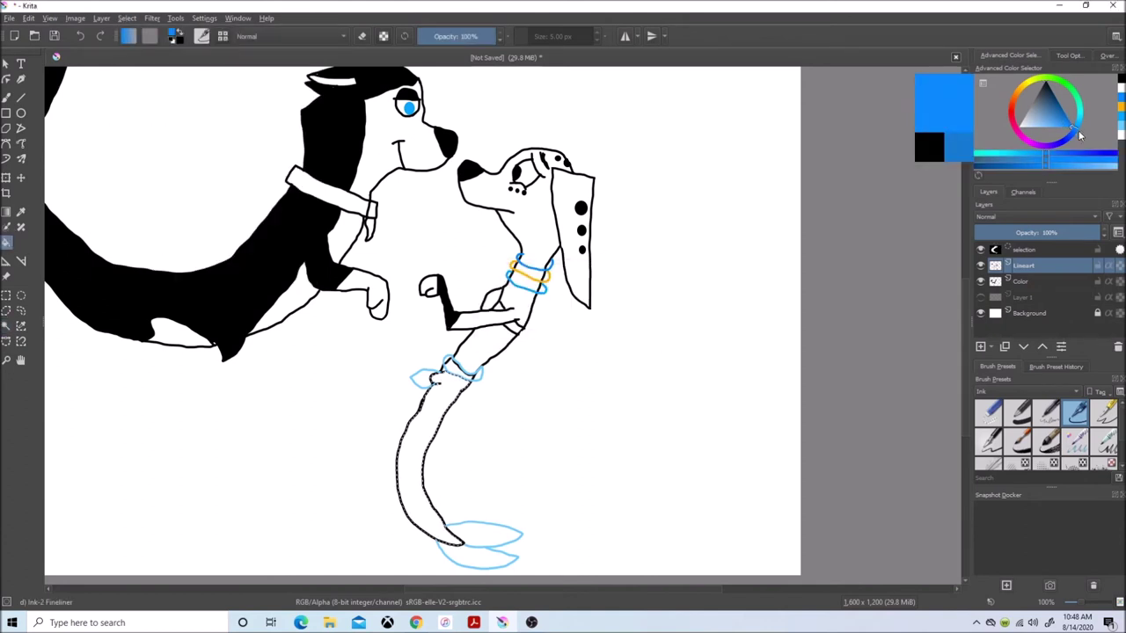
{"action": "left_click", "coordinate": [442, 403]}
{"action": "left_click", "coordinate": [76, 19]}
{"action": "left_click", "coordinate": [46, 30]}
{"action": "left_click", "coordinate": [1032, 283]}
{"action": "left_click", "coordinate": [431, 404]}
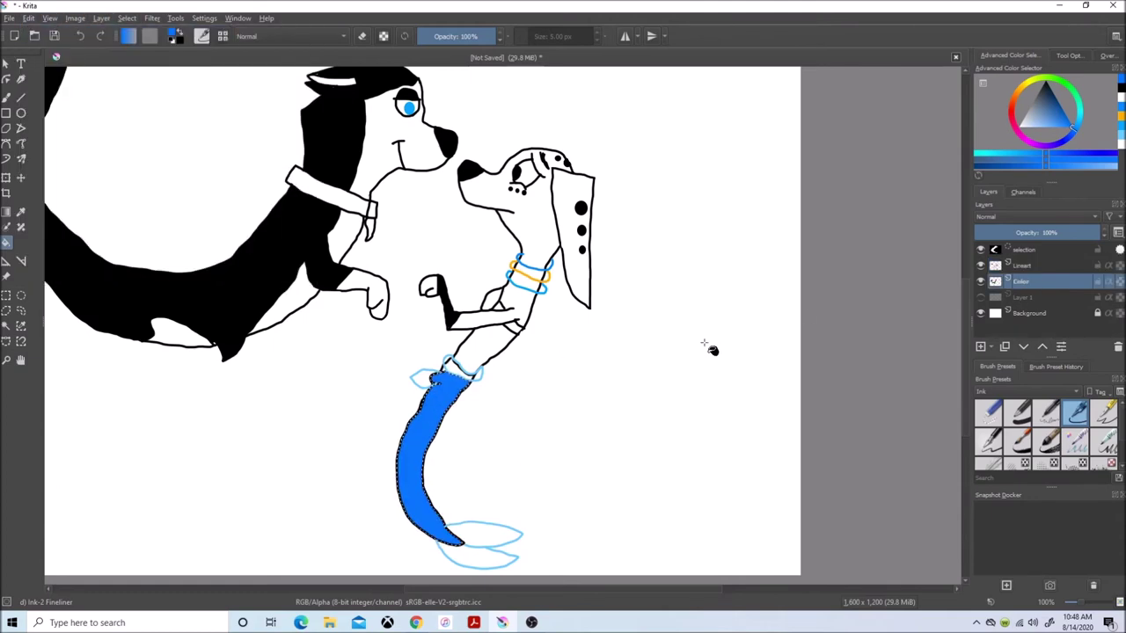
Step: Select the small gap between the side fin and waistband on Lineart, grow the selection, and fill it blue on the Color layer
{"action": "scroll", "coordinate": [455, 410], "scroll_direction": "up", "scroll_amount": 5}
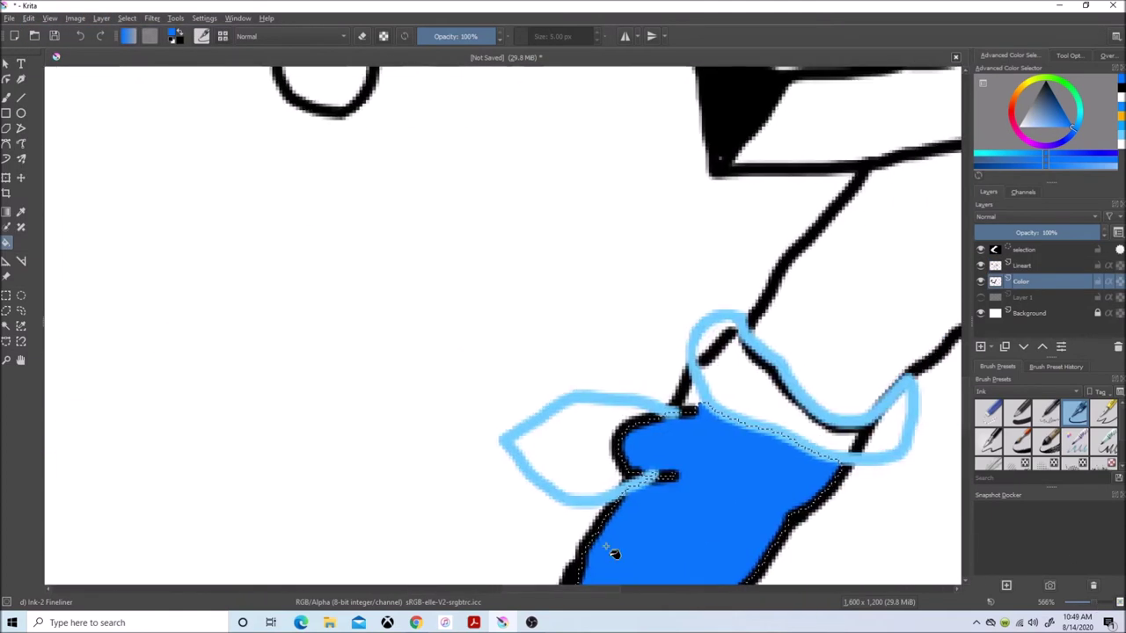
{"action": "left_click", "coordinate": [1023, 265]}
{"action": "left_click", "coordinate": [6, 326]}
{"action": "left_click", "coordinate": [690, 395]}
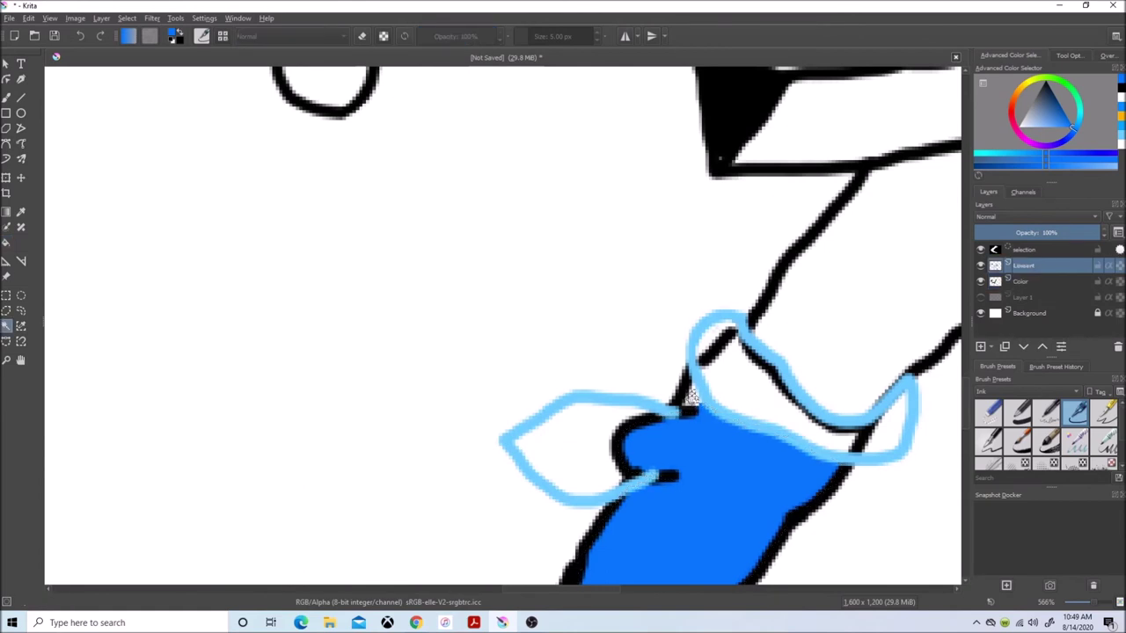
{"action": "left_click", "coordinate": [127, 17]}
{"action": "left_click", "coordinate": [254, 255]}
{"action": "left_click", "coordinate": [579, 328]}
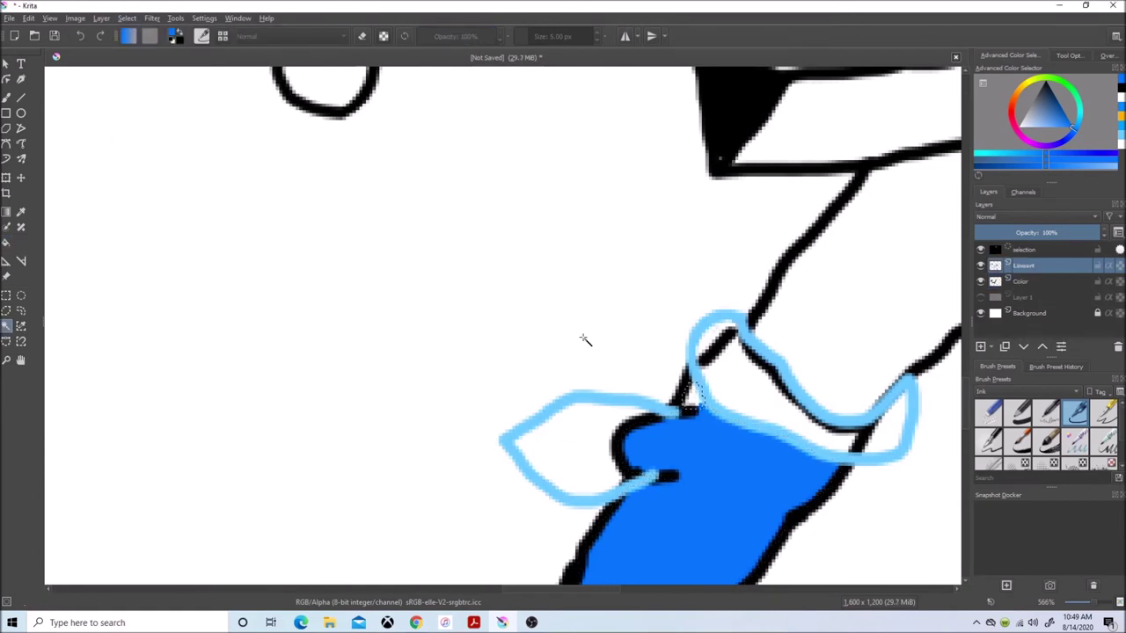
{"action": "left_click", "coordinate": [8, 245]}
{"action": "left_click", "coordinate": [1038, 282]}
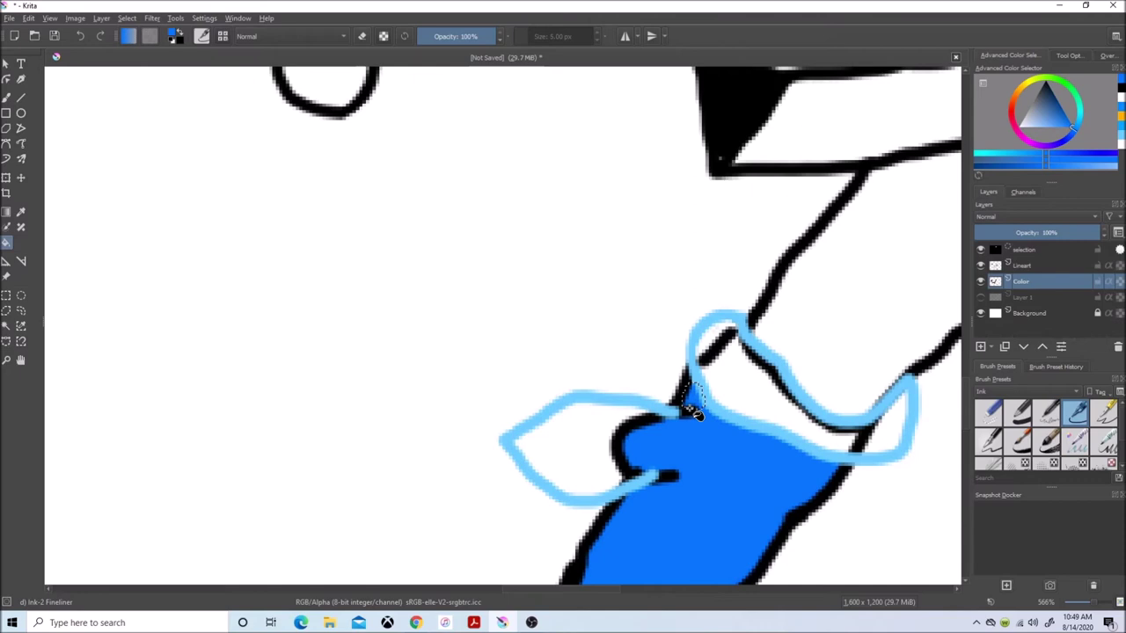
Step: Choose a salmon pink, select the larger dog's inner ear strip on the Lineart layer, and grow the selection
{"action": "left_click_drag", "start_coordinate": [583, 589], "coordinate": [638, 590]}
{"action": "left_click_drag", "start_coordinate": [965, 462], "coordinate": [970, 258]}
{"action": "left_click_drag", "start_coordinate": [593, 589], "coordinate": [472, 588]}
{"action": "left_click", "coordinate": [1012, 104]}
{"action": "left_click", "coordinate": [1041, 127]}
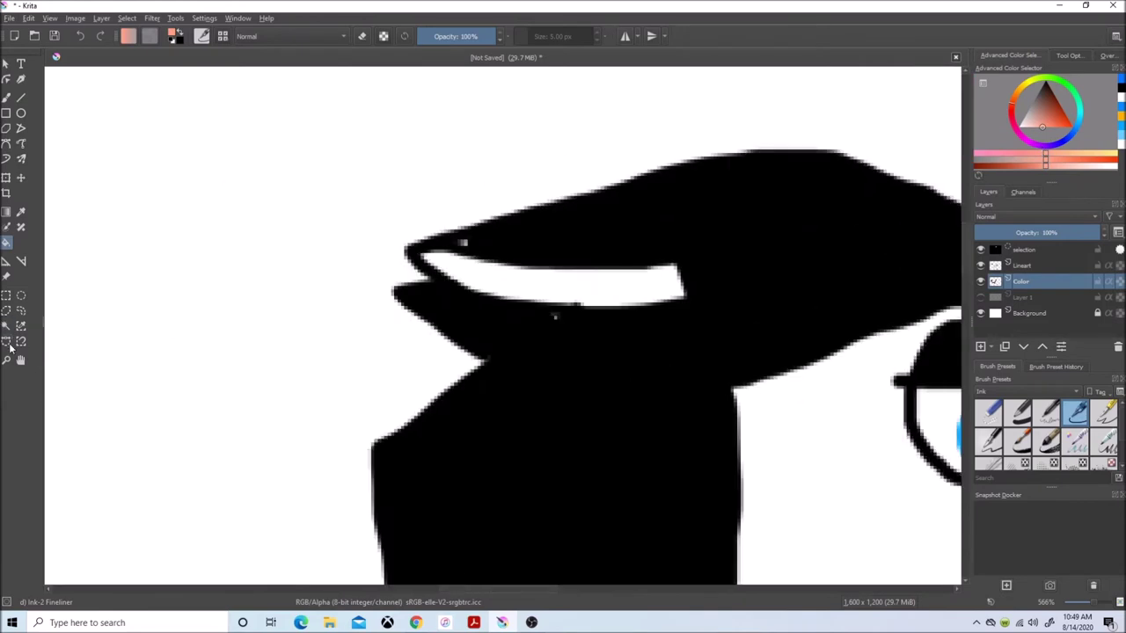
{"action": "left_click", "coordinate": [7, 326]}
{"action": "left_click", "coordinate": [1023, 265]}
{"action": "left_click", "coordinate": [570, 273]}
{"action": "left_click", "coordinate": [127, 18]}
{"action": "left_click", "coordinate": [157, 239]}
{"action": "left_click", "coordinate": [578, 330]}
Step: Fill the larger dog's inner ear strip with salmon pink on the Color layer
{"action": "left_click", "coordinate": [1020, 281]}
{"action": "key", "text": "f"}
{"action": "left_click", "coordinate": [519, 282]}
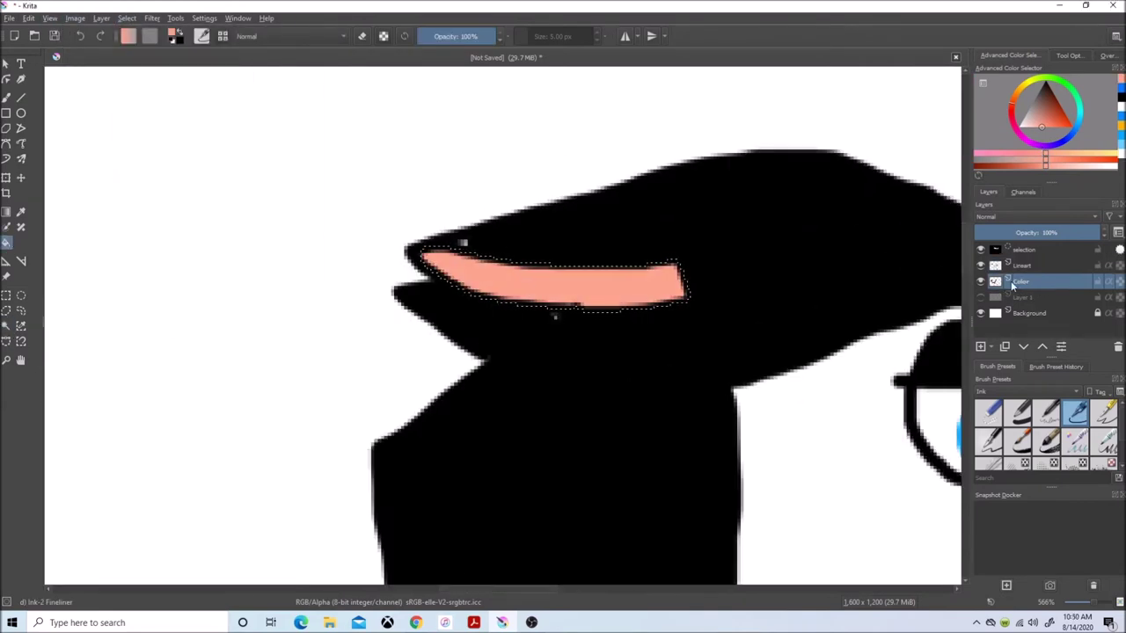
Step: Sample white, clear the selection, and brush 5 px white strokes across the larger dog's black forehead on the Lineart layer
{"action": "left_click", "coordinate": [325, 193], "text": "ctrl"}
{"action": "left_click", "coordinate": [6, 97]}
{"action": "left_click_drag", "start_coordinate": [501, 590], "coordinate": [553, 603]}
{"action": "left_click", "coordinate": [1023, 266]}
{"action": "left_click_drag", "start_coordinate": [591, 260], "coordinate": [592, 244]}
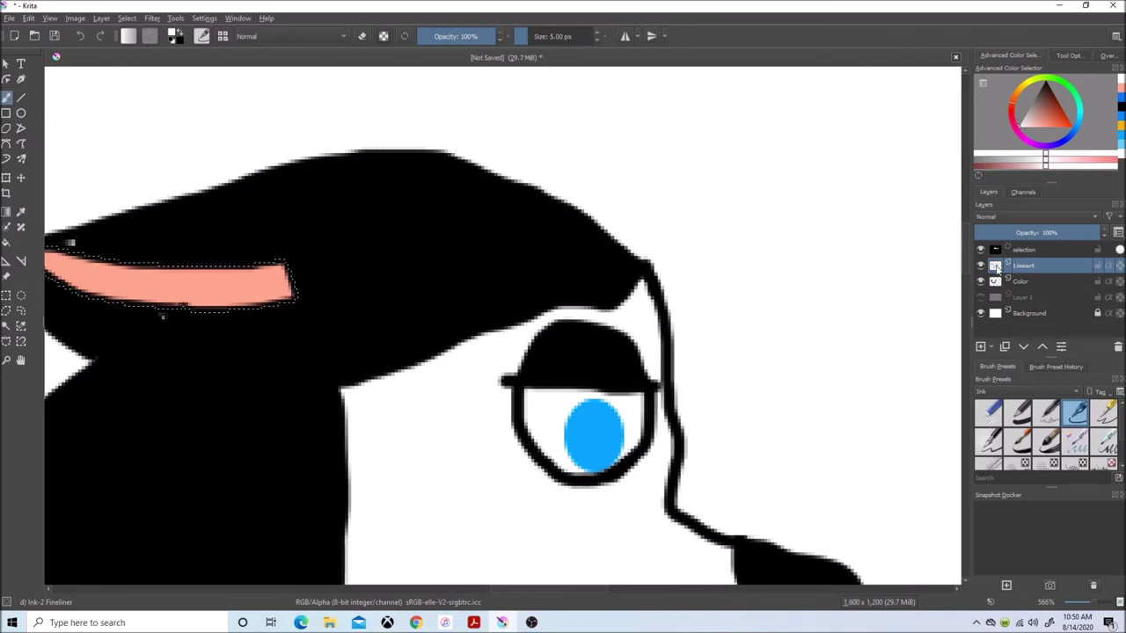
{"action": "left_click", "coordinate": [126, 17]}
{"action": "left_click", "coordinate": [151, 45]}
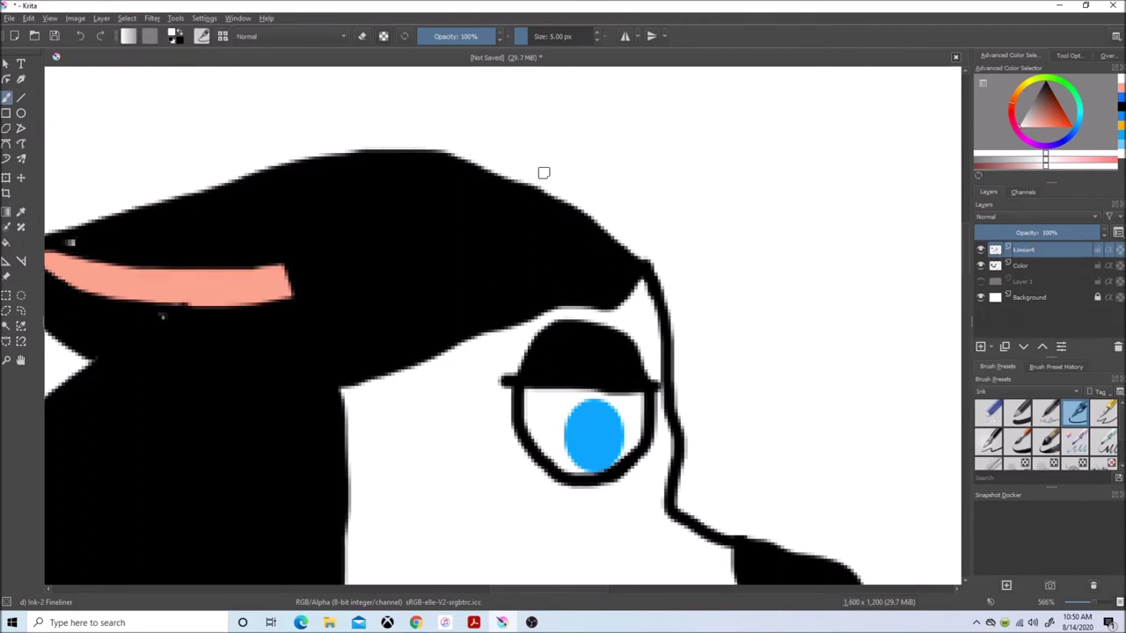
{"action": "left_click_drag", "start_coordinate": [593, 265], "coordinate": [455, 302]}
{"action": "mouse_move", "coordinate": [568, 248]}
{"action": "left_mouse_down"}
{"action": "mouse_move", "coordinate": [580, 263]}
{"action": "mouse_move", "coordinate": [458, 300]}
{"action": "left_mouse_up"}
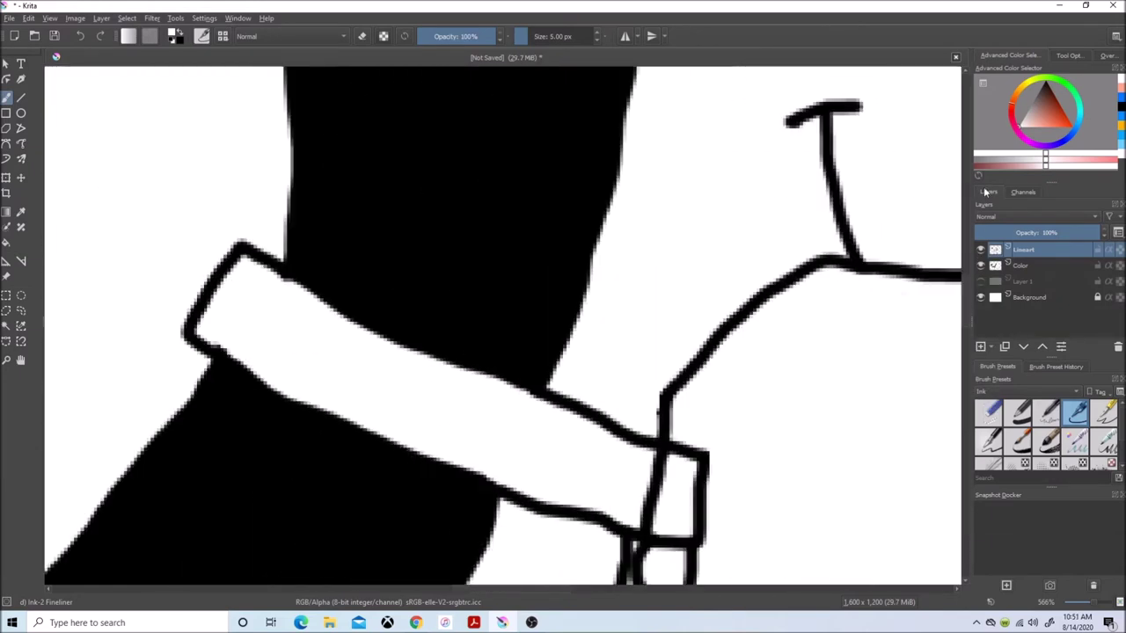
Step: Select the larger dog's collar band, grow the selection, and fill it with brown on the Color layer
{"action": "mouse_move", "coordinate": [1044, 112]}
{"action": "left_mouse_down"}
{"action": "mouse_move", "coordinate": [1026, 113]}
{"action": "mouse_move", "coordinate": [1057, 112]}
{"action": "mouse_move", "coordinate": [1047, 109]}
{"action": "left_mouse_up"}
{"action": "left_click", "coordinate": [6, 327]}
{"action": "left_click", "coordinate": [422, 396]}
{"action": "left_click", "coordinate": [1058, 281]}
{"action": "left_click", "coordinate": [126, 18]}
{"action": "left_click", "coordinate": [159, 239]}
{"action": "left_click", "coordinate": [580, 329]}
{"action": "left_click", "coordinate": [6, 242]}
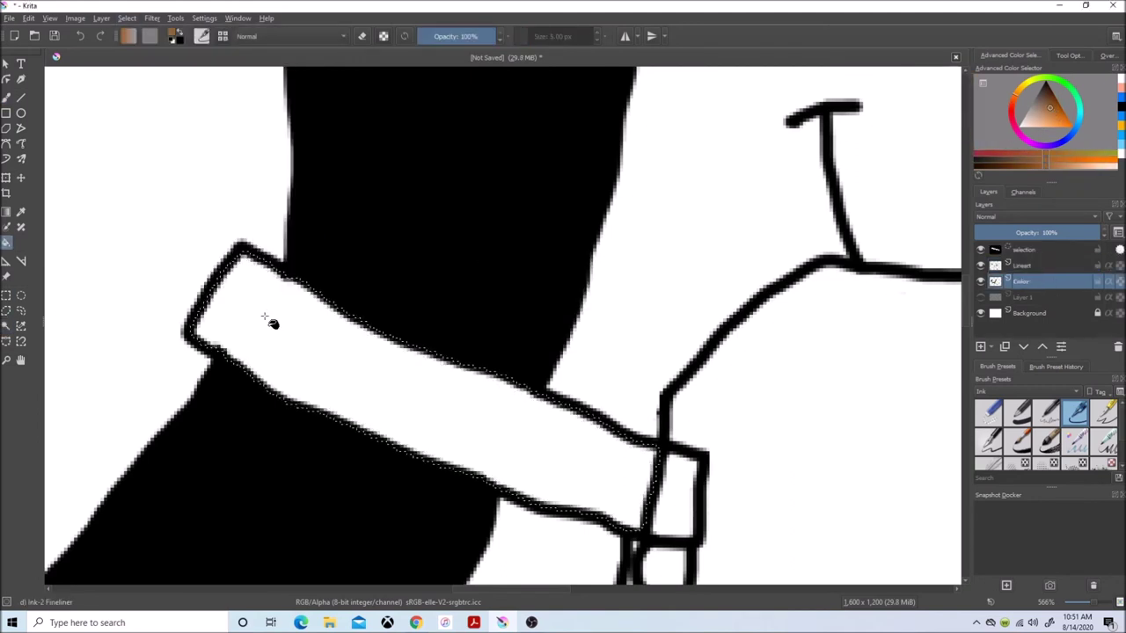
{"action": "left_click", "coordinate": [272, 320]}
Step: Choose a pale grayish blue, select the small end section of the collar on the Lineart layer, and grow the selection
{"action": "left_click", "coordinate": [1032, 110]}
{"action": "left_click_drag", "start_coordinate": [1032, 110], "coordinate": [1033, 119]}
{"action": "key", "text": "ctrl+shift+a"}
{"action": "left_click", "coordinate": [6, 325]}
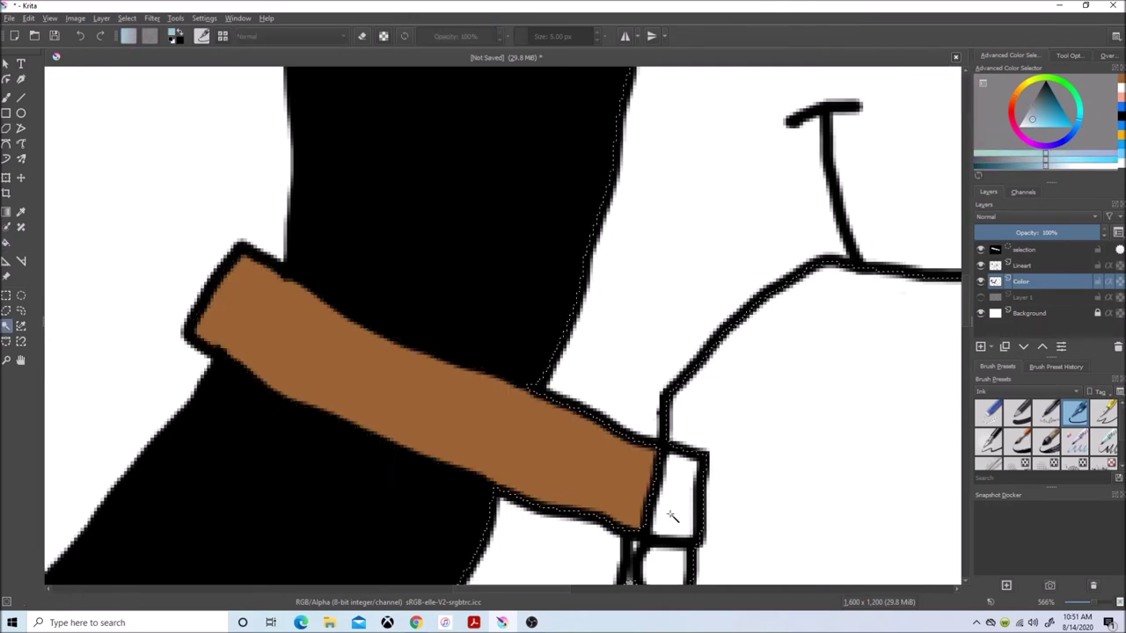
{"action": "left_click", "coordinate": [1039, 264]}
{"action": "left_click", "coordinate": [677, 493]}
{"action": "left_click", "coordinate": [128, 17]}
{"action": "left_click", "coordinate": [148, 238]}
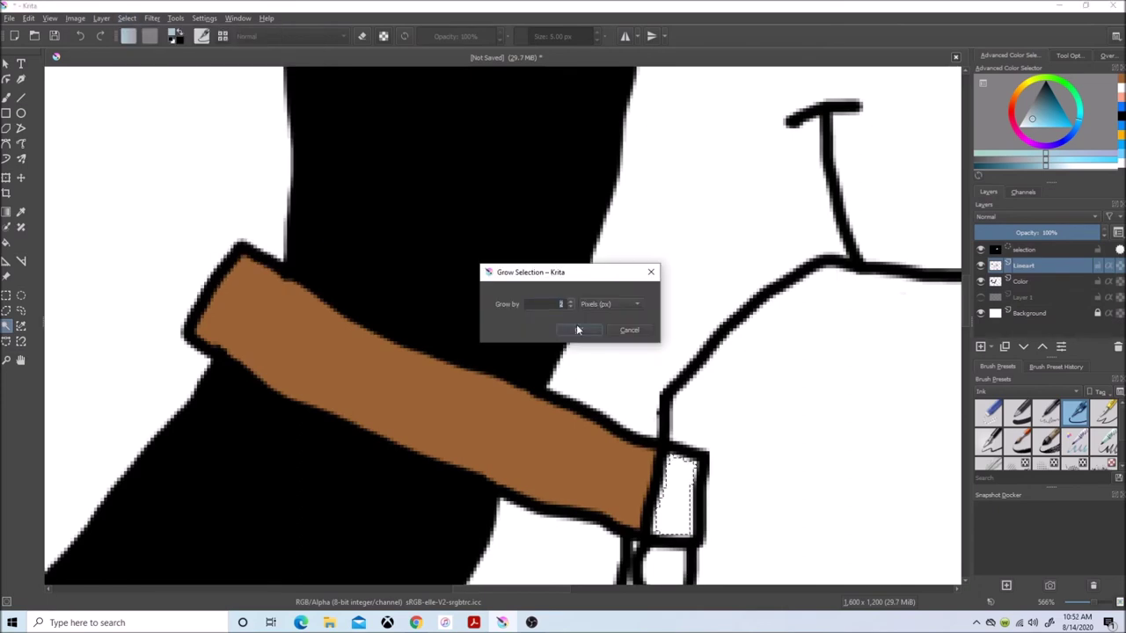
{"action": "left_click", "coordinate": [578, 329]}
Step: Fill the collar's small end section with pale grayish blue on the Color layer
{"action": "left_click", "coordinate": [1020, 282]}
{"action": "left_click", "coordinate": [6, 242]}
{"action": "left_click", "coordinate": [677, 495]}
Step: Choose a pale yellow, select the tooth-shaped pendant on the Lineart layer instead of the collar's end section, and grow the selection
{"action": "left_click", "coordinate": [1019, 91]}
{"action": "left_click", "coordinate": [1039, 128]}
{"action": "left_click_drag", "start_coordinate": [967, 302], "coordinate": [965, 326]}
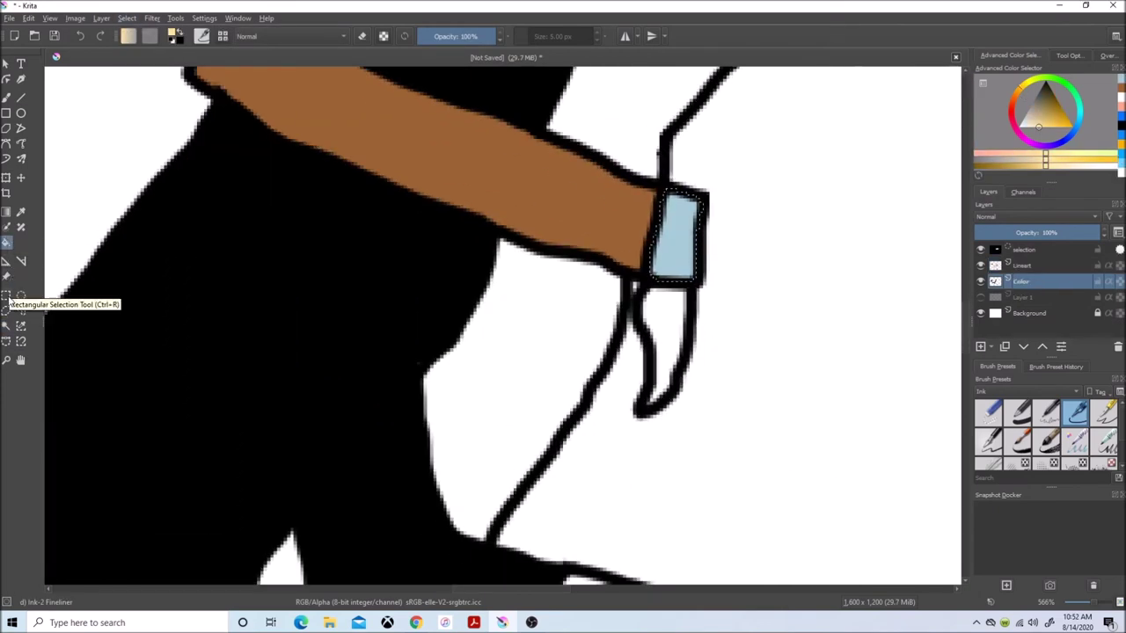
{"action": "left_click", "coordinate": [6, 326]}
{"action": "key", "text": "ctrl+shift+a"}
{"action": "left_click", "coordinate": [1055, 266]}
{"action": "left_click", "coordinate": [664, 343]}
{"action": "left_click", "coordinate": [127, 17]}
{"action": "left_click", "coordinate": [170, 239]}
{"action": "left_click", "coordinate": [578, 329]}
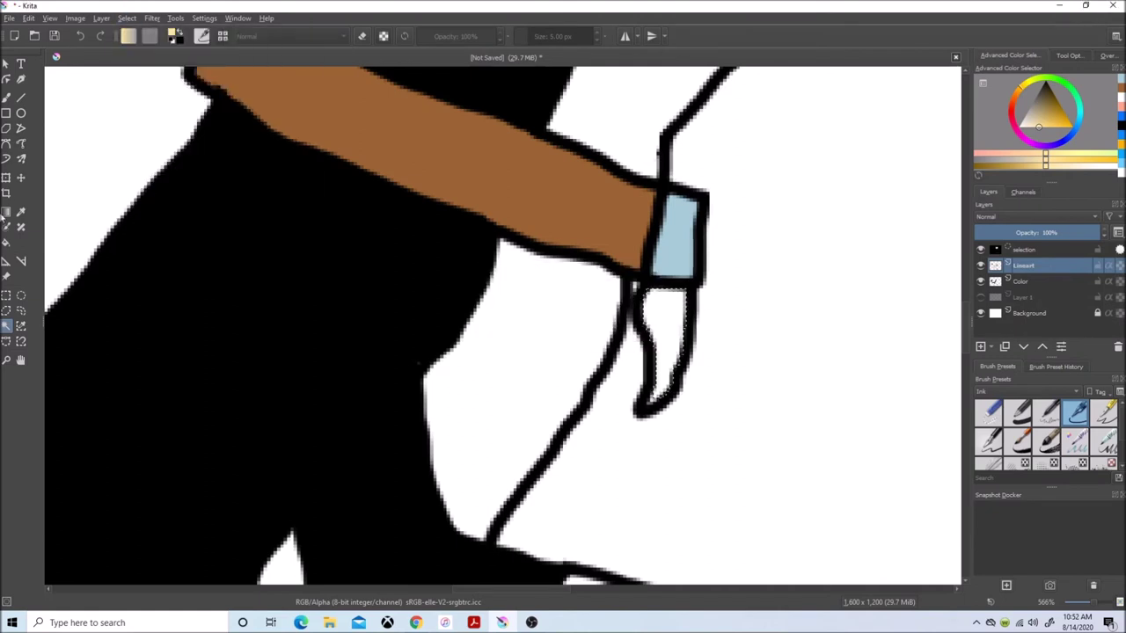
Step: Grow the pendant selection once more and fill it with pale yellow on the Color layer, undoing the first fill
{"action": "left_click", "coordinate": [6, 242]}
{"action": "left_click", "coordinate": [1020, 282]}
{"action": "left_click", "coordinate": [662, 311]}
{"action": "left_click", "coordinate": [28, 18]}
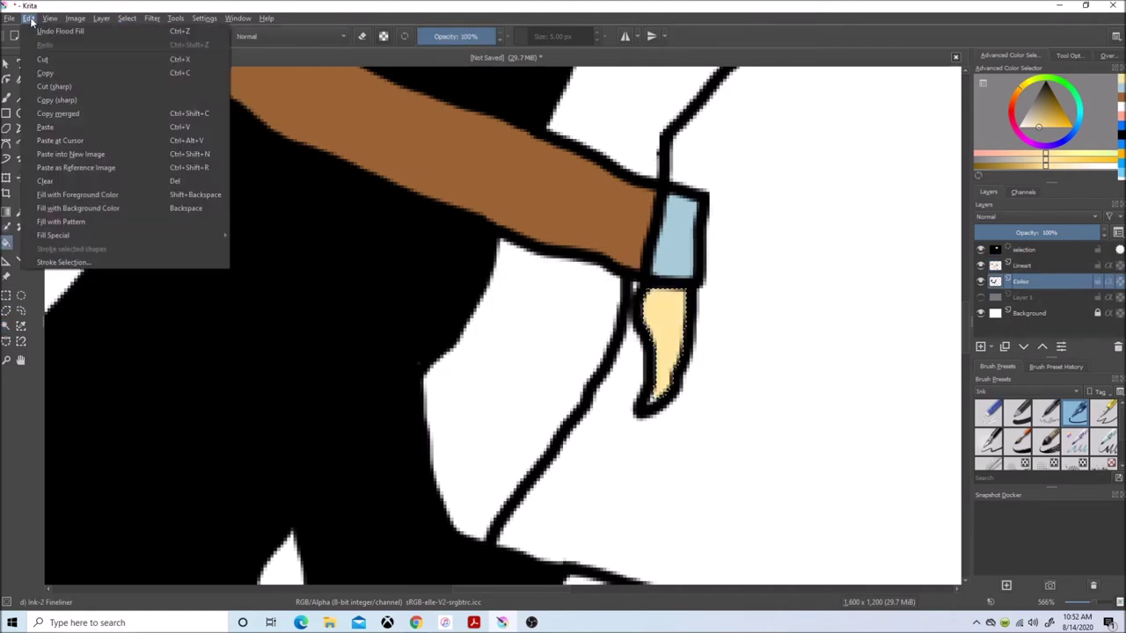
{"action": "left_click", "coordinate": [46, 31]}
{"action": "left_click", "coordinate": [127, 18]}
{"action": "left_click", "coordinate": [170, 239]}
{"action": "left_click", "coordinate": [574, 329]}
{"action": "left_click", "coordinate": [671, 320]}
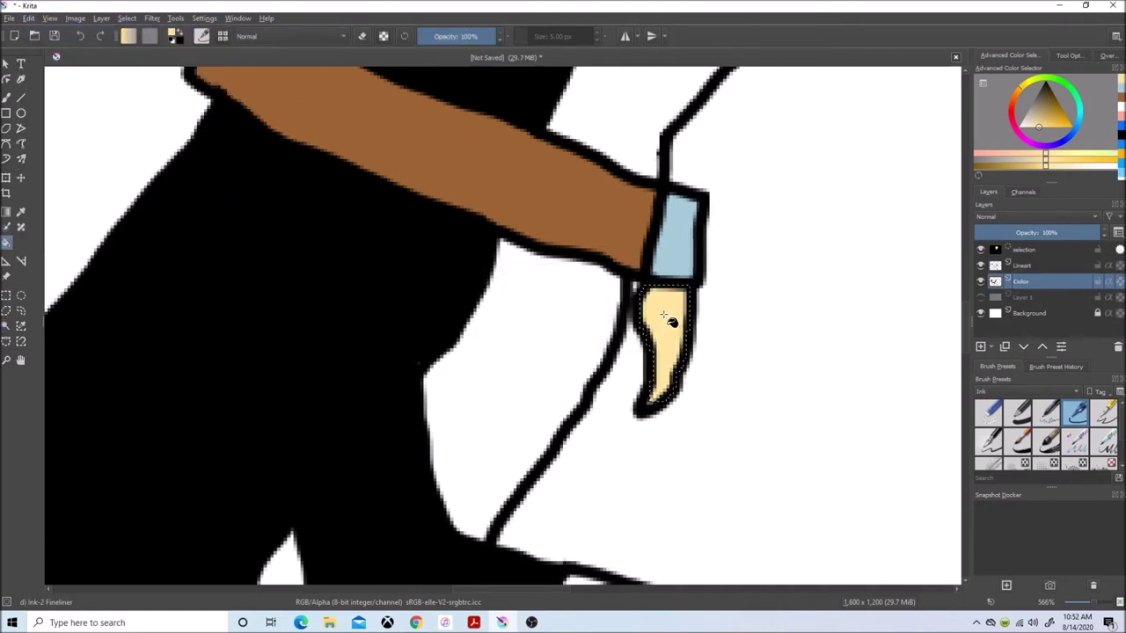
Step: Clear the selection, make Background the active layer, and choose a saturated blue
{"action": "mouse_move", "coordinate": [1035, 286]}
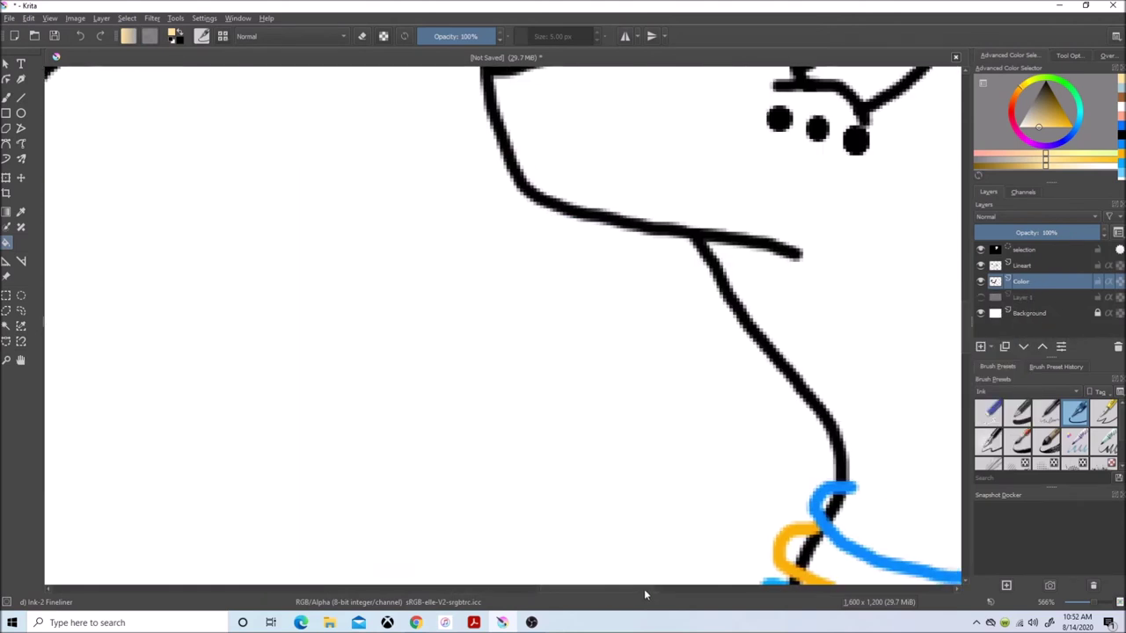
{"action": "left_click", "coordinate": [1055, 315]}
{"action": "left_click", "coordinate": [127, 18]}
{"action": "left_click", "coordinate": [134, 51]}
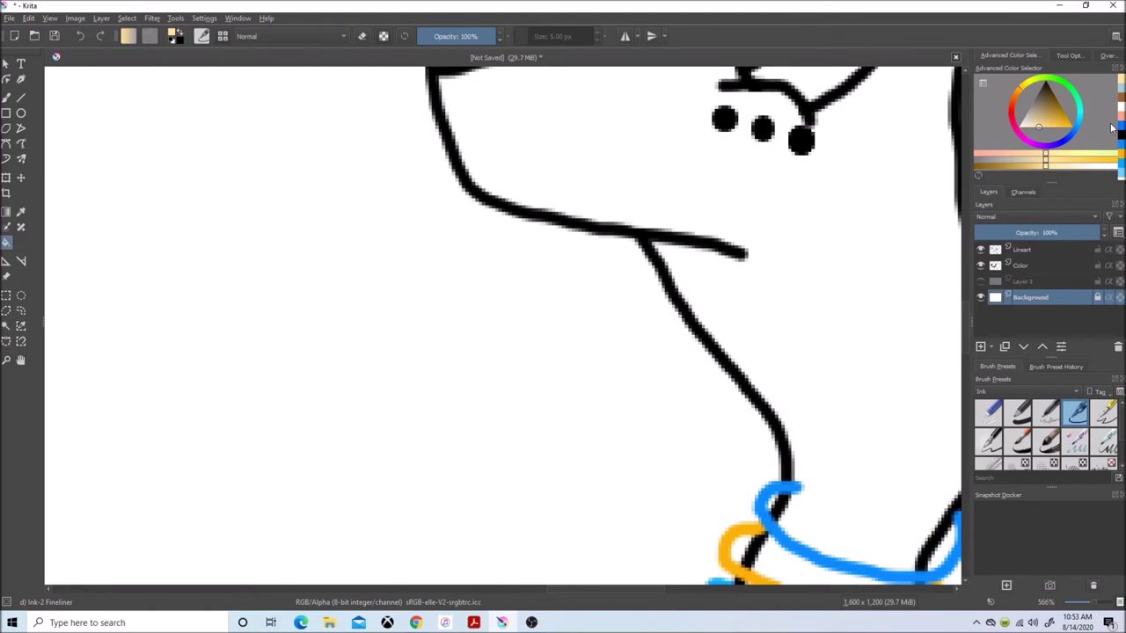
{"action": "left_click", "coordinate": [1076, 127]}
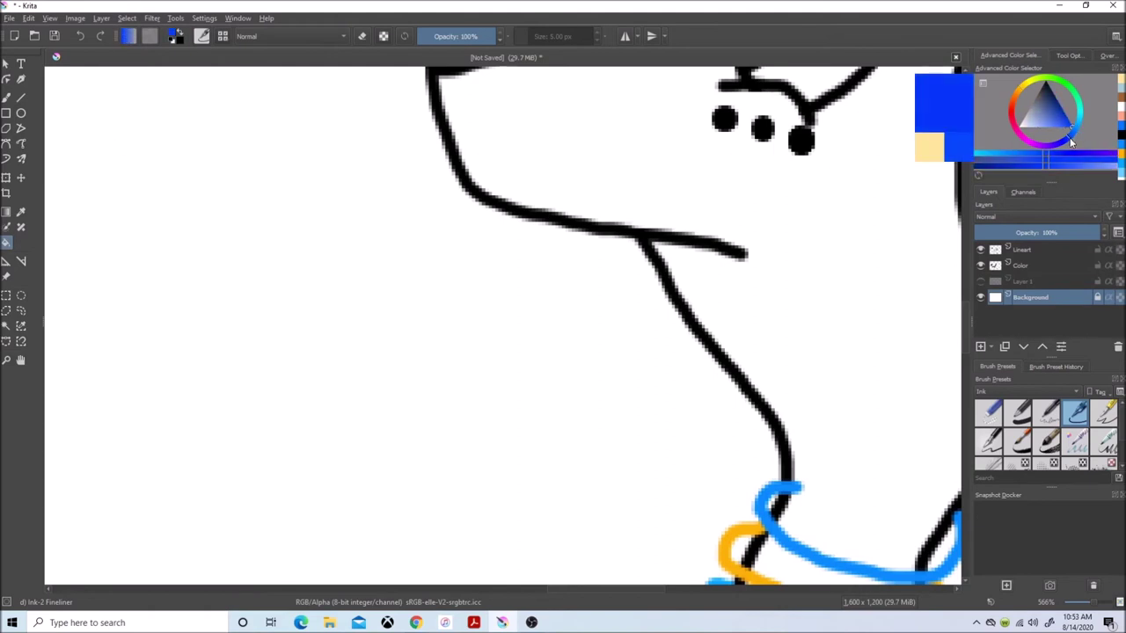
Step: Unlock the Background layer and fill it with blue while the Lineart and Color layers are hidden, showing both again
{"action": "left_click", "coordinate": [982, 265]}
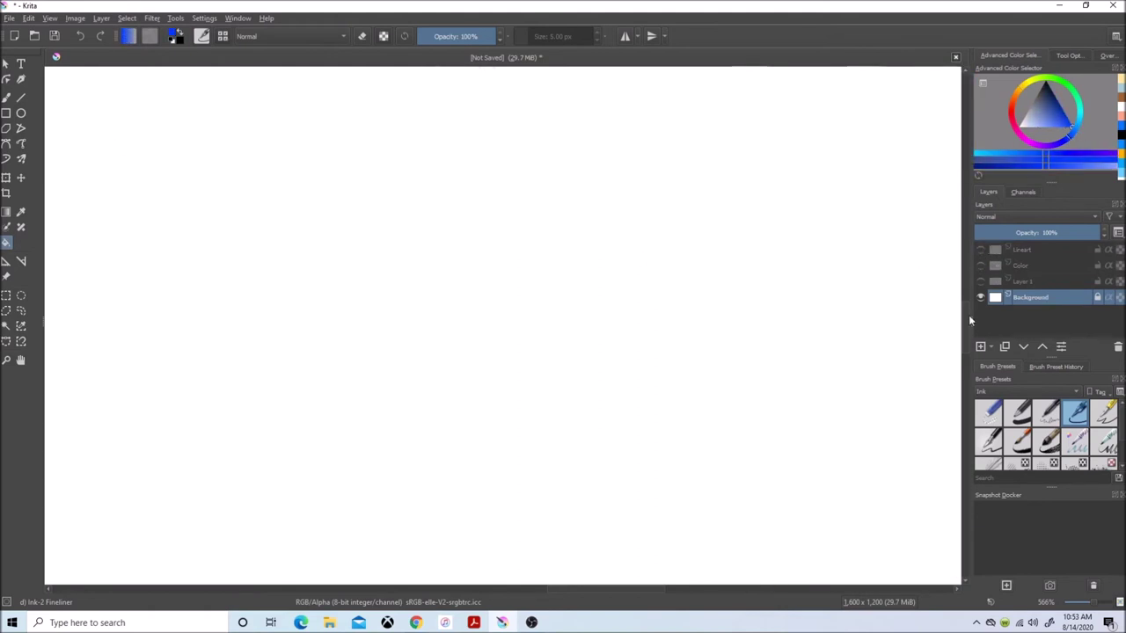
{"action": "scroll", "coordinate": [619, 500], "scroll_direction": "down", "scroll_amount": 8}
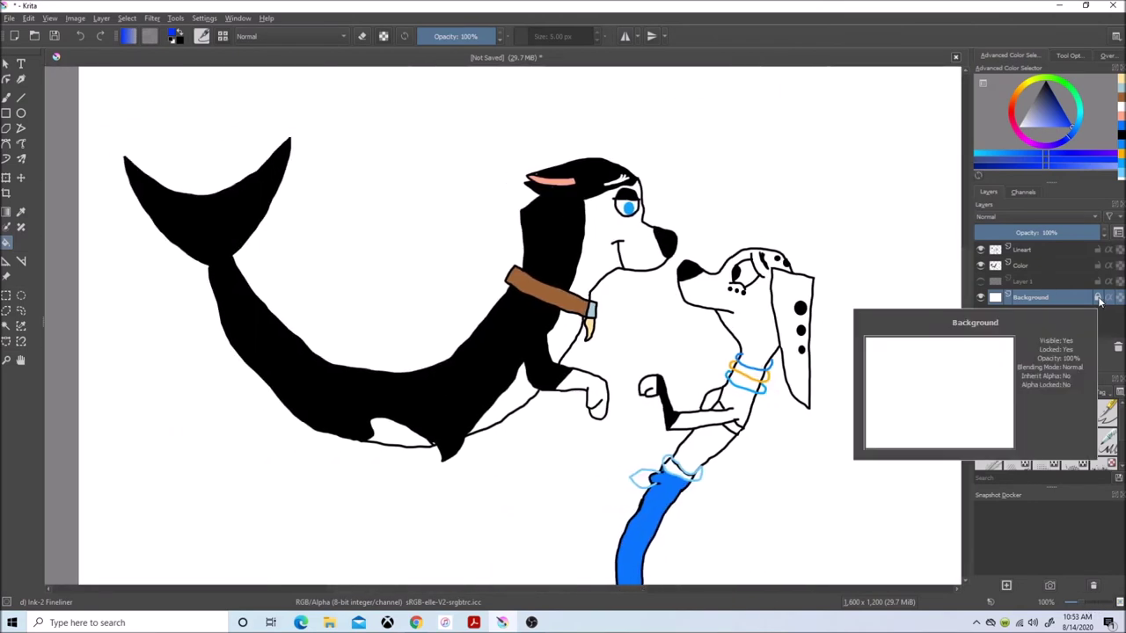
{"action": "left_click", "coordinate": [982, 266]}
{"action": "left_click", "coordinate": [982, 250]}
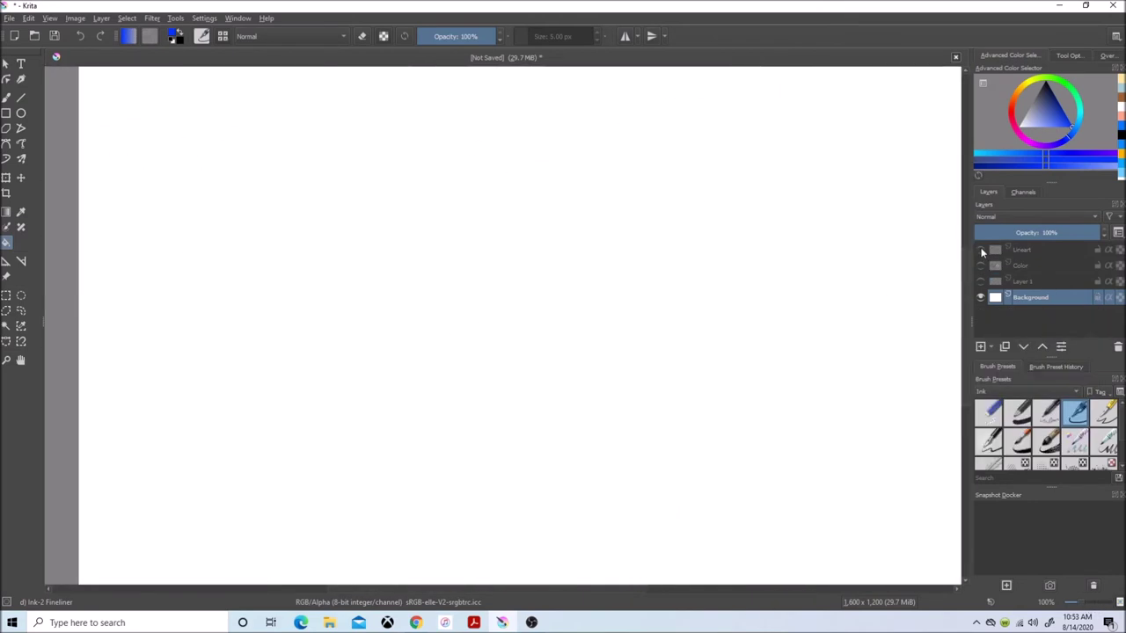
{"action": "left_click", "coordinate": [480, 94]}
{"action": "left_click", "coordinate": [982, 266]}
{"action": "left_click", "coordinate": [982, 251]}
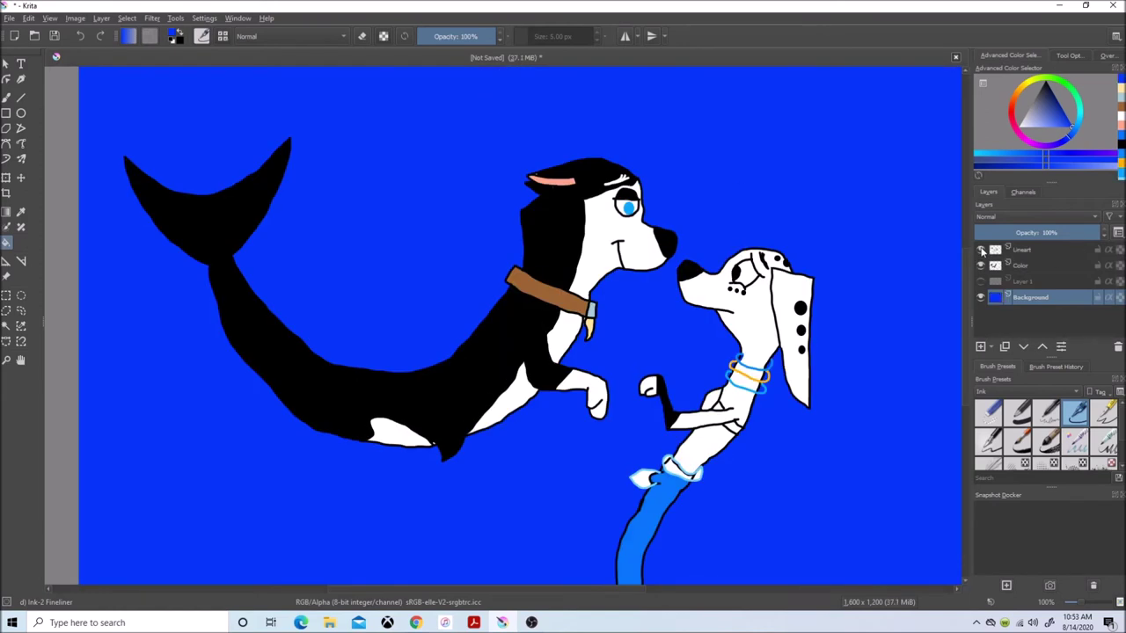
Step: Choose a darker shade of blue for the small areas around the smaller dog's arm
{"action": "left_click_drag", "start_coordinate": [966, 275], "coordinate": [965, 311]}
{"action": "left_click_drag", "start_coordinate": [631, 588], "coordinate": [686, 589]}
{"action": "left_click_drag", "start_coordinate": [966, 311], "coordinate": [966, 317]}
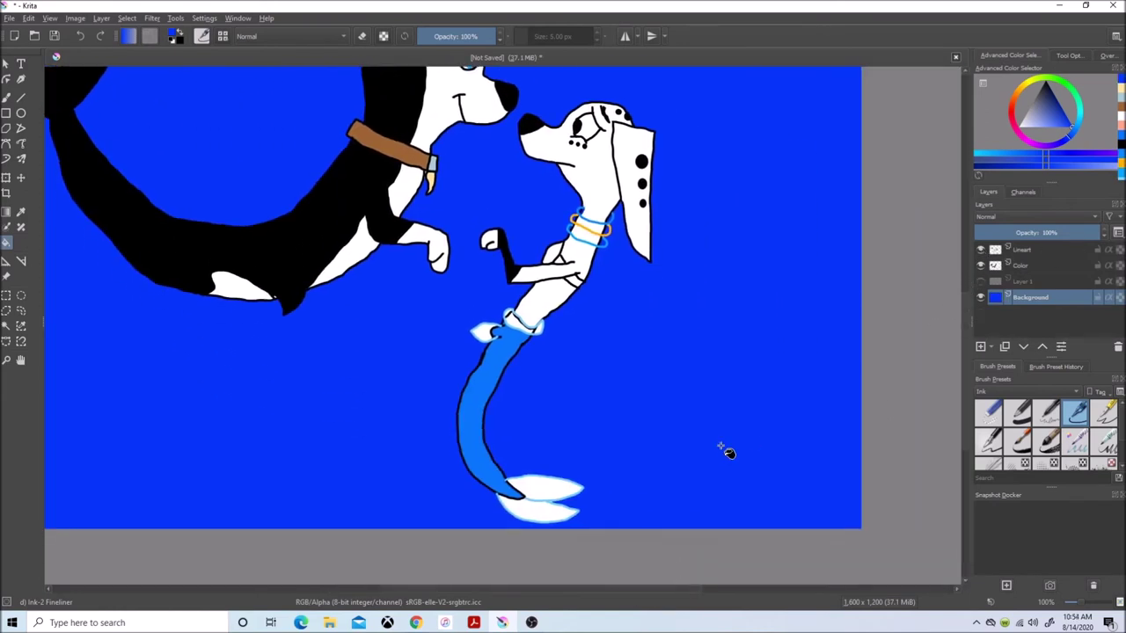
{"action": "left_click", "coordinate": [1065, 120]}
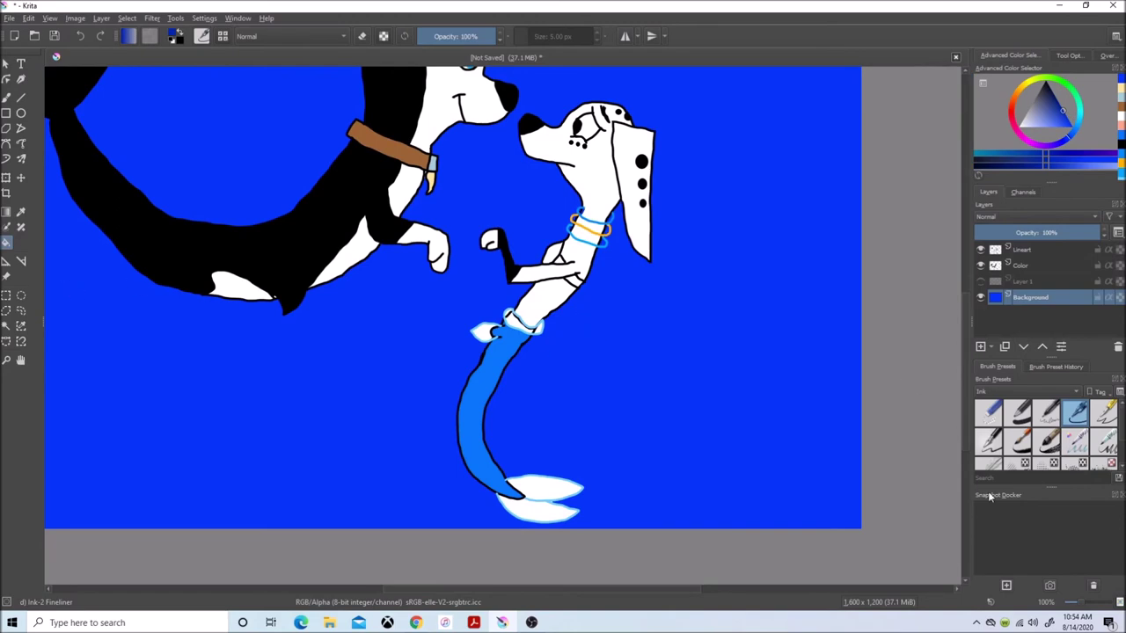
{"action": "left_click_drag", "start_coordinate": [1082, 604], "coordinate": [1093, 604]}
{"action": "left_click_drag", "start_coordinate": [639, 588], "coordinate": [679, 589]}
{"action": "left_click_drag", "start_coordinate": [966, 405], "coordinate": [967, 367]}
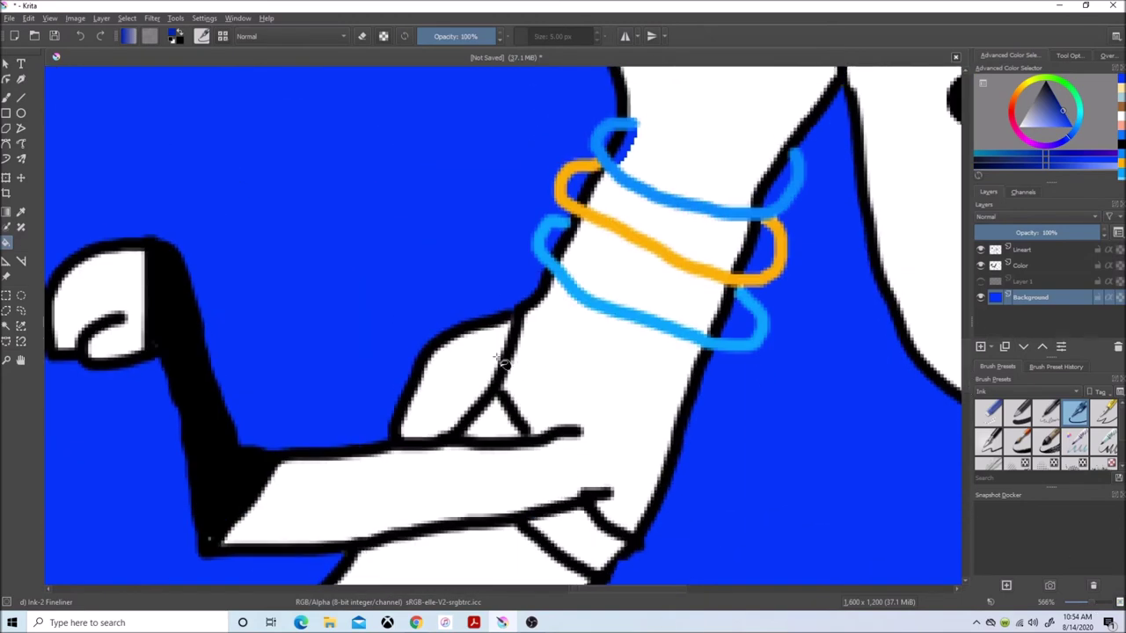
Step: Select the three small enclosed areas above and below the smaller dog's arm on the Lineart layer and grow the selection
{"action": "left_click", "coordinate": [1041, 251]}
{"action": "left_click", "coordinate": [7, 325]}
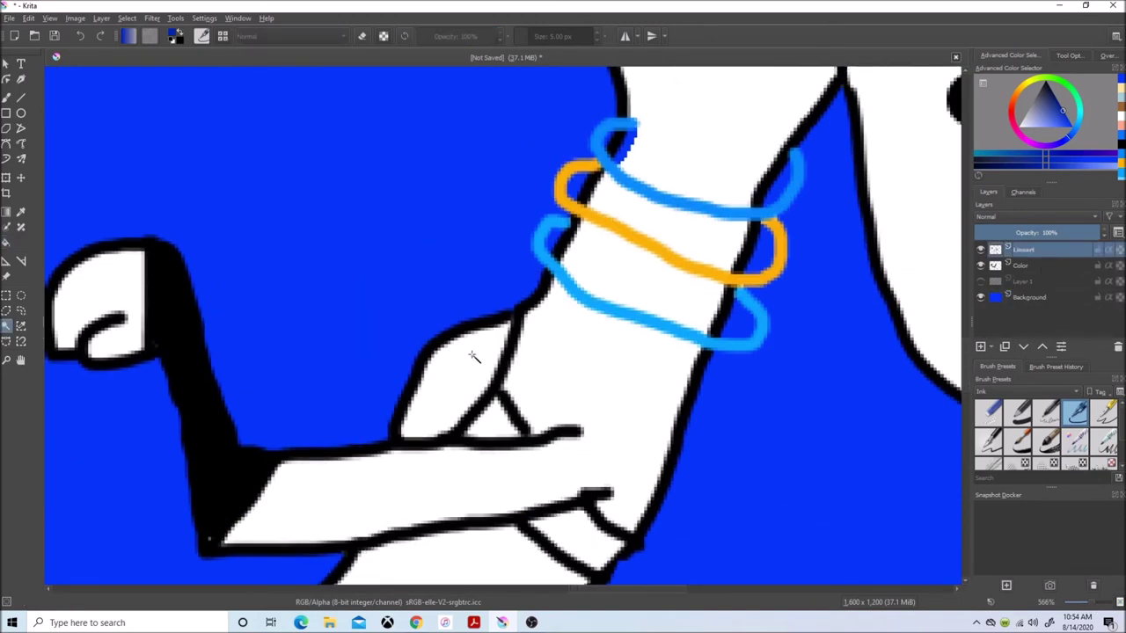
{"action": "left_click", "coordinate": [472, 361]}
{"action": "left_click", "coordinate": [494, 424]}
{"action": "left_click", "coordinate": [577, 535]}
{"action": "left_click", "coordinate": [130, 19]}
{"action": "left_click", "coordinate": [163, 238]}
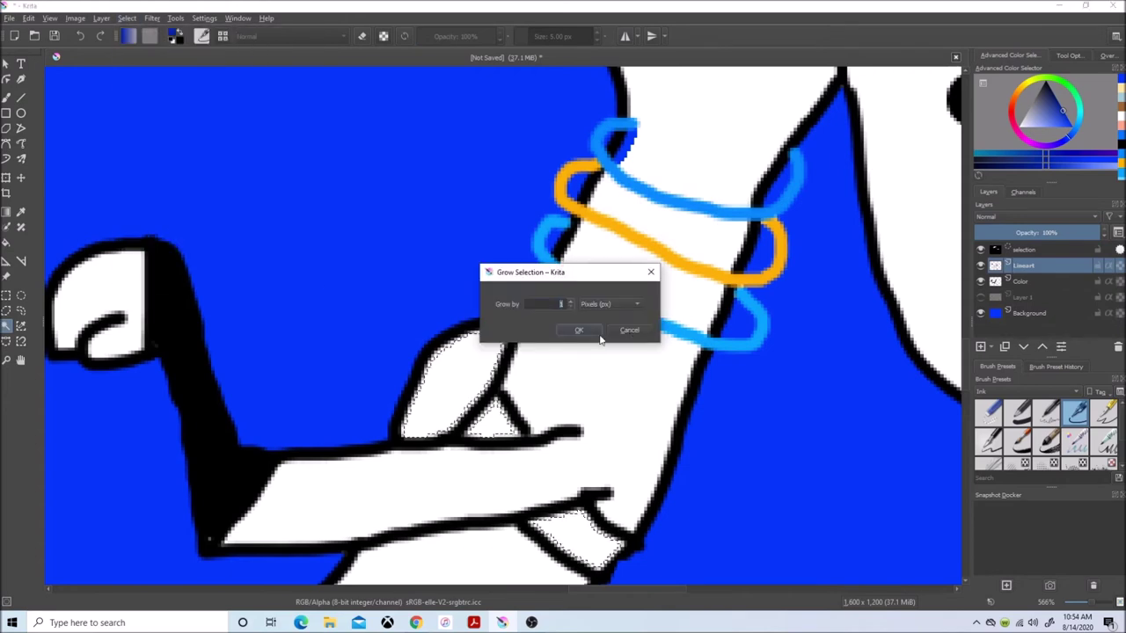
{"action": "left_click", "coordinate": [579, 332]}
Step: Fill the three areas around the arm with dark blue on the Color layer and clear the selection
{"action": "left_click", "coordinate": [1024, 282]}
{"action": "left_click", "coordinate": [7, 243]}
{"action": "left_click", "coordinate": [483, 363]}
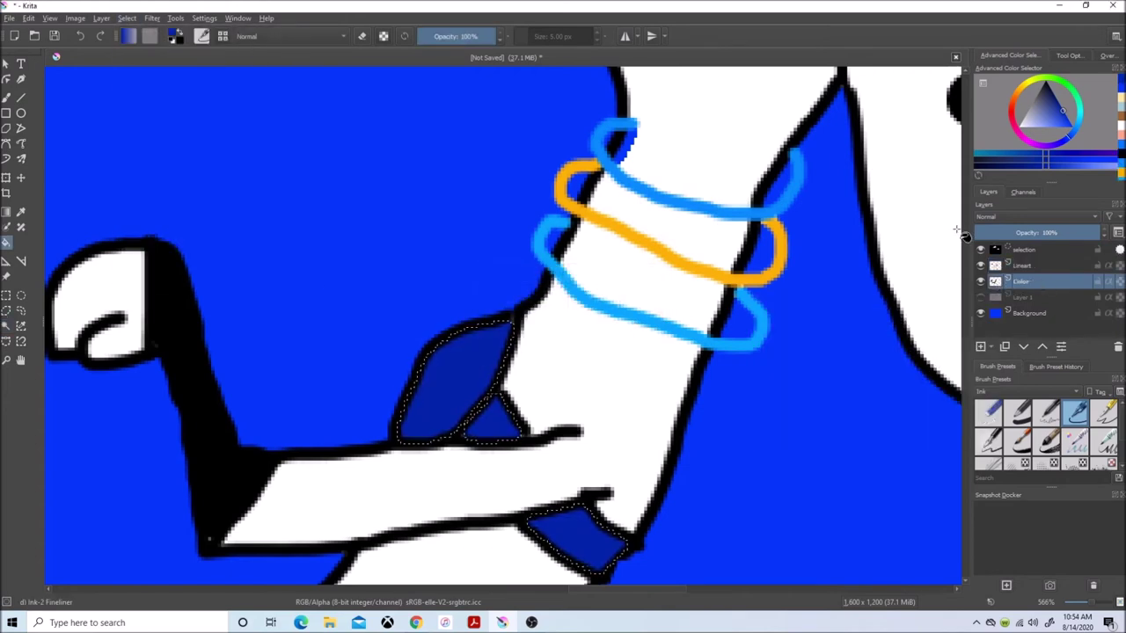
{"action": "left_click", "coordinate": [75, 18]}
{"action": "mouse_move", "coordinate": [127, 18]}
{"action": "left_click", "coordinate": [142, 46]}
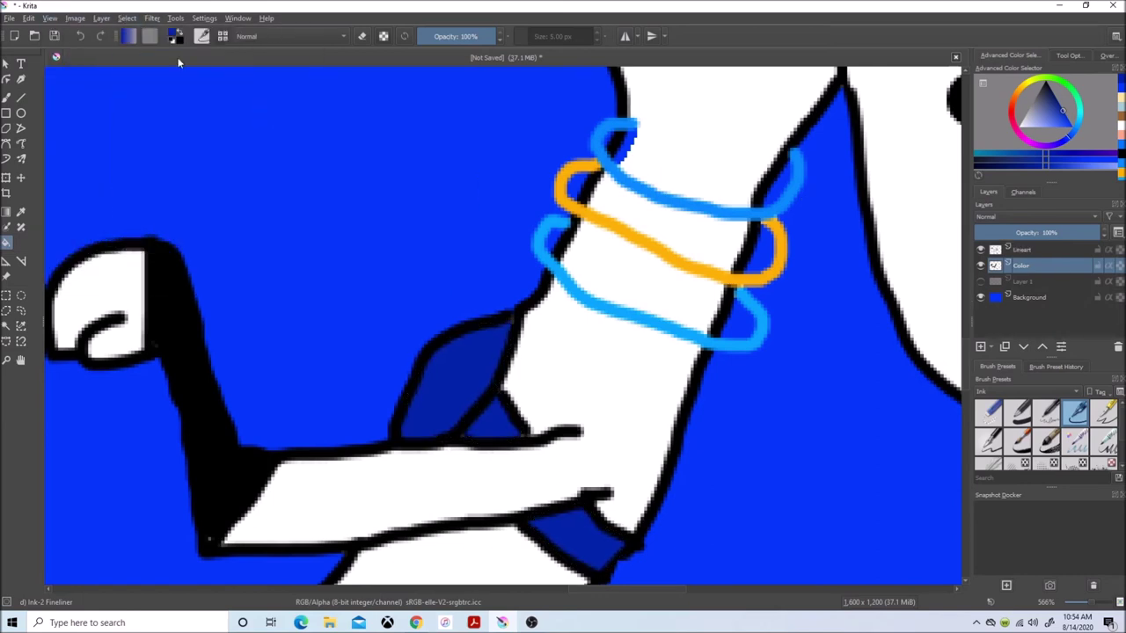
Step: Outline the stray blue sliver on the smaller dog's neck at the upper band with a freehand selection and fill it with white
{"action": "left_click", "coordinate": [21, 312]}
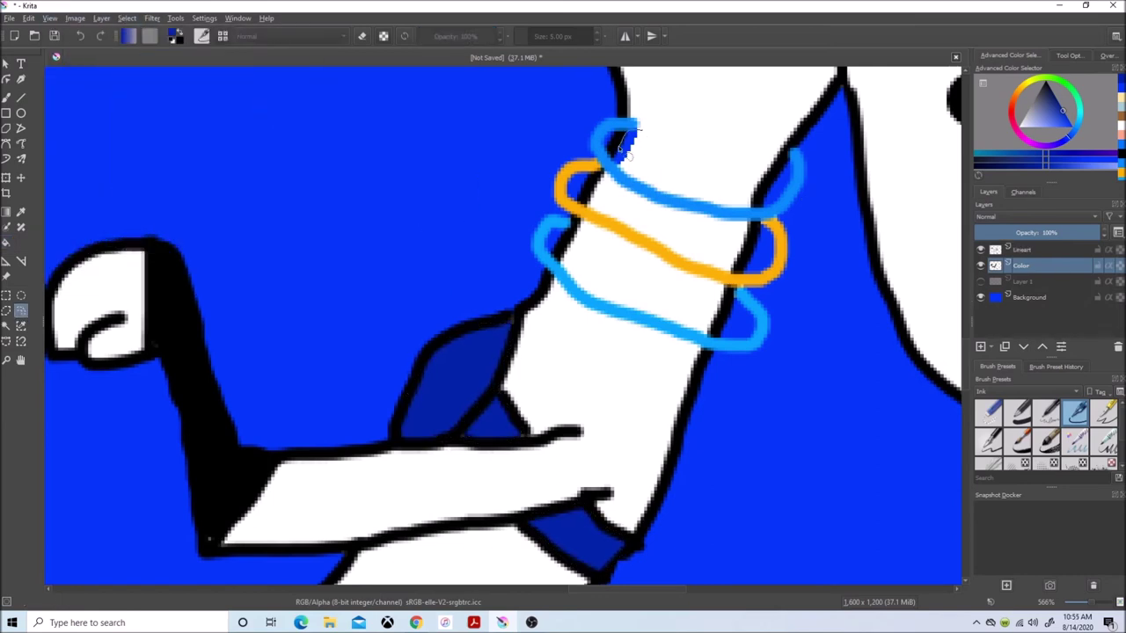
{"action": "left_click", "coordinate": [634, 151]}
{"action": "left_click", "coordinate": [7, 238]}
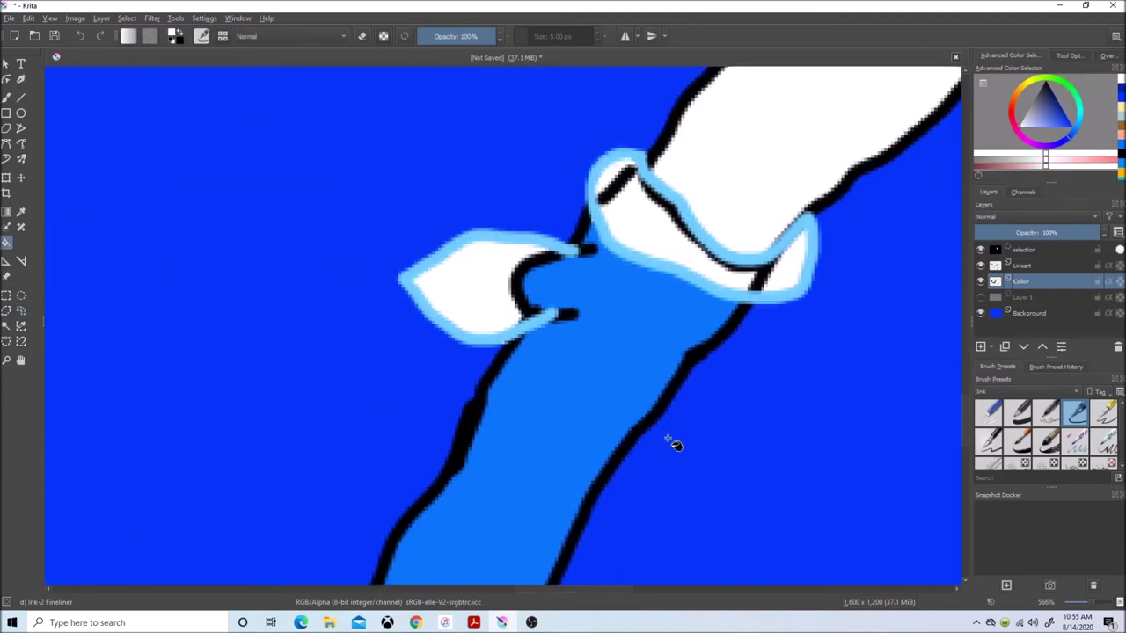
Step: Select the small side fin and both end areas of the waist frill on the Lineart layer, and grow the selection
{"action": "left_click", "coordinate": [7, 328]}
{"action": "left_click", "coordinate": [482, 265]}
{"action": "left_click", "coordinate": [1022, 265]}
{"action": "left_click", "coordinate": [468, 289]}
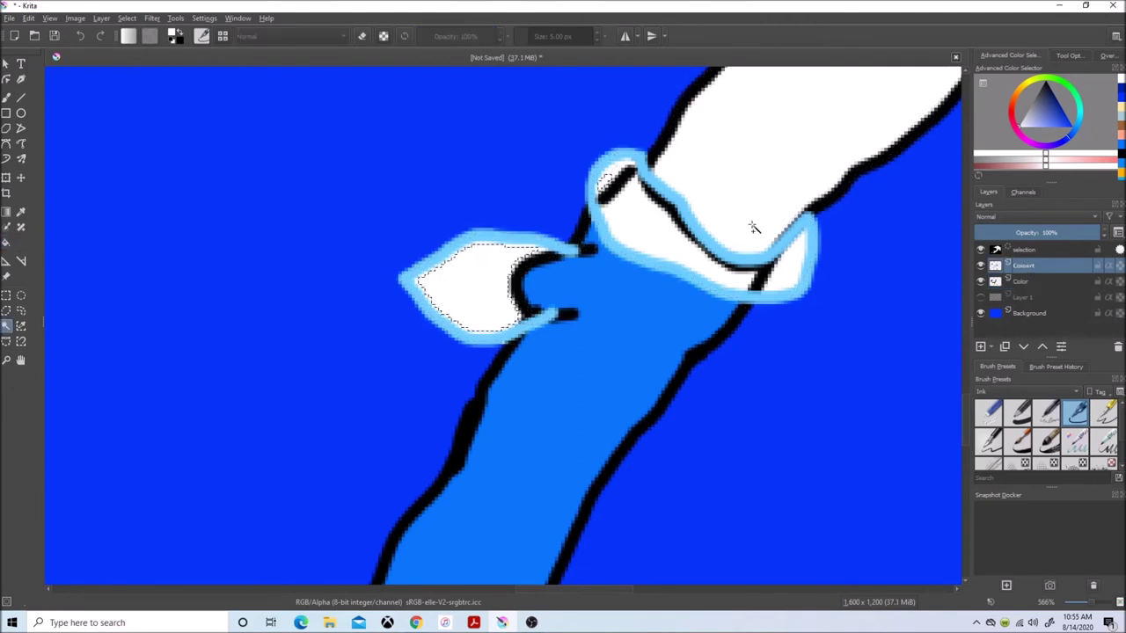
{"action": "left_click", "coordinate": [778, 255]}
{"action": "left_click", "coordinate": [1021, 281]}
{"action": "left_click", "coordinate": [152, 19]}
{"action": "mouse_move", "coordinate": [128, 19]}
{"action": "left_click", "coordinate": [158, 239]}
{"action": "left_click", "coordinate": [578, 330]}
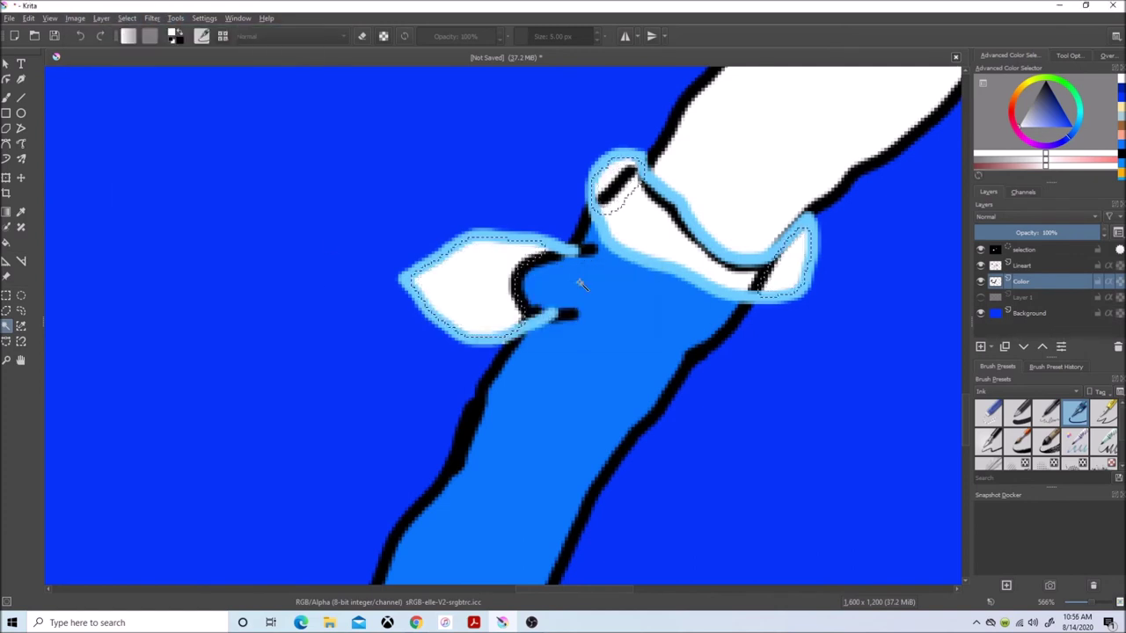
Step: Sample the background blue, lighten it to periwinkle, and fill the side fin and frill ends on the Color layer
{"action": "key", "text": "p"}
{"action": "left_click", "coordinate": [143, 202]}
{"action": "left_click", "coordinate": [1060, 134]}
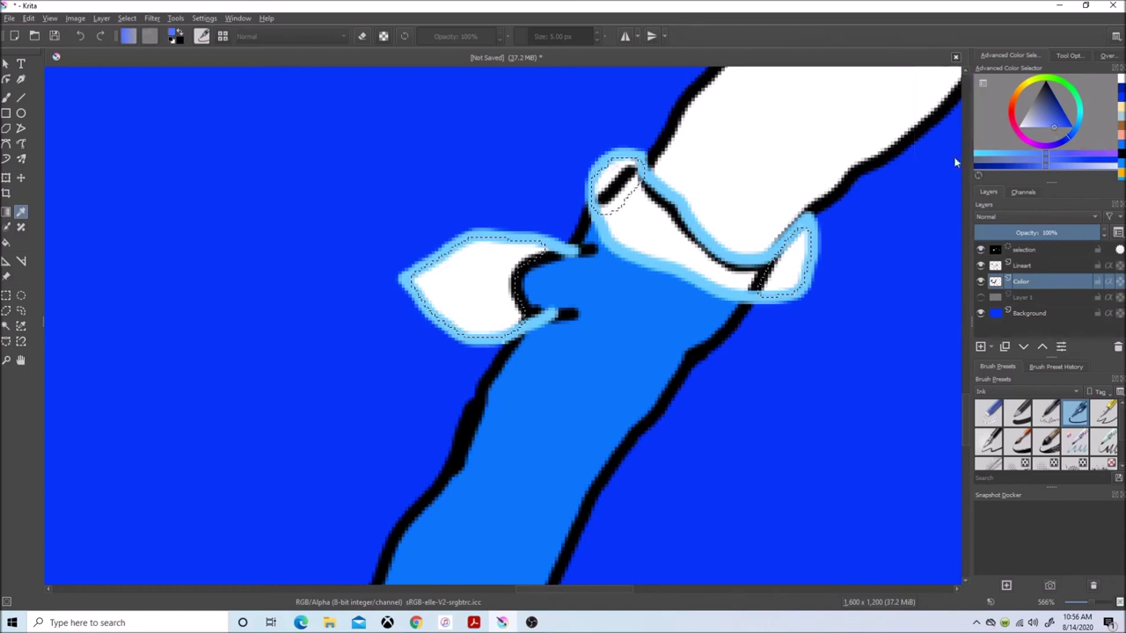
{"action": "left_click", "coordinate": [6, 243]}
{"action": "left_click", "coordinate": [624, 179]}
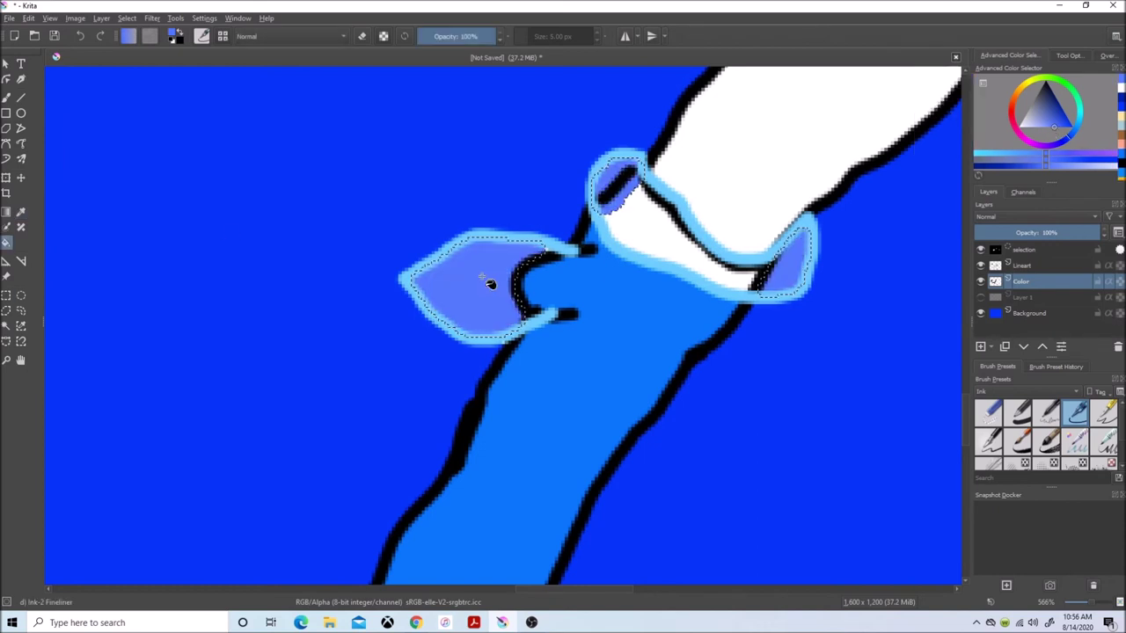
{"action": "left_click", "coordinate": [128, 19]}
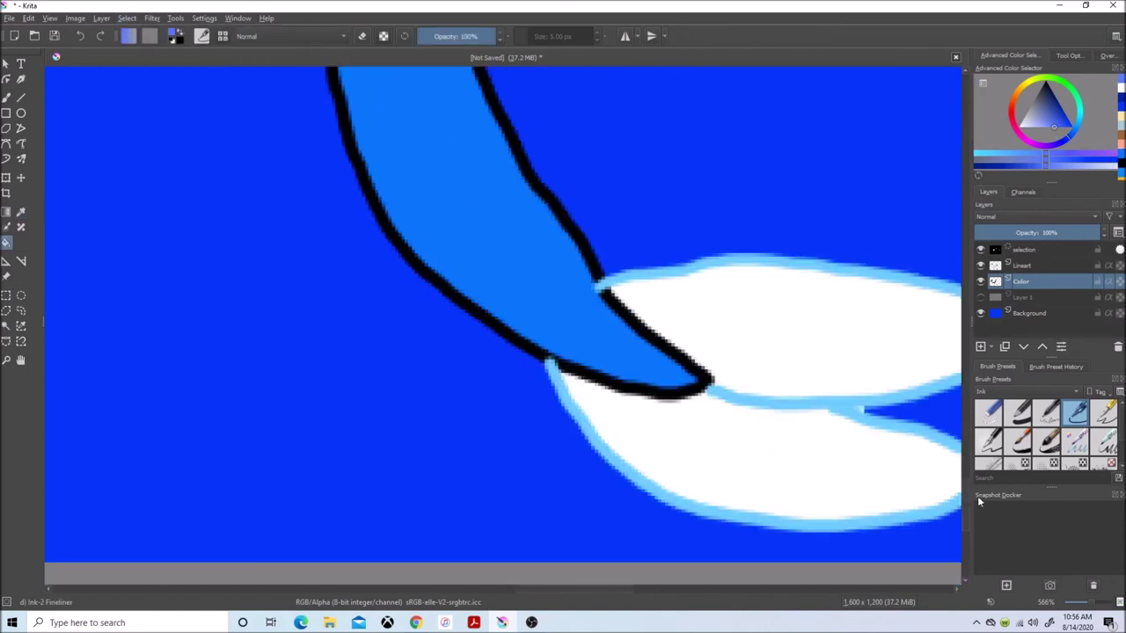
Step: Select the white tail flukes of the smaller dog on the Lineart layer and grow the selection
{"action": "left_click", "coordinate": [6, 325]}
{"action": "left_click", "coordinate": [1023, 265]}
{"action": "left_click", "coordinate": [778, 453]}
{"action": "left_click", "coordinate": [778, 453], "text": "shift"}
{"action": "left_click", "coordinate": [29, 18]}
{"action": "mouse_move", "coordinate": [126, 18]}
{"action": "left_click", "coordinate": [157, 238]}
{"action": "left_click", "coordinate": [572, 301]}
{"action": "left_click", "coordinate": [578, 330]}
Step: Fill the tail flukes with periwinkle on the Color layer and clear the selection
{"action": "left_click", "coordinate": [1021, 280]}
{"action": "key", "text": "f"}
{"action": "left_click", "coordinate": [641, 339]}
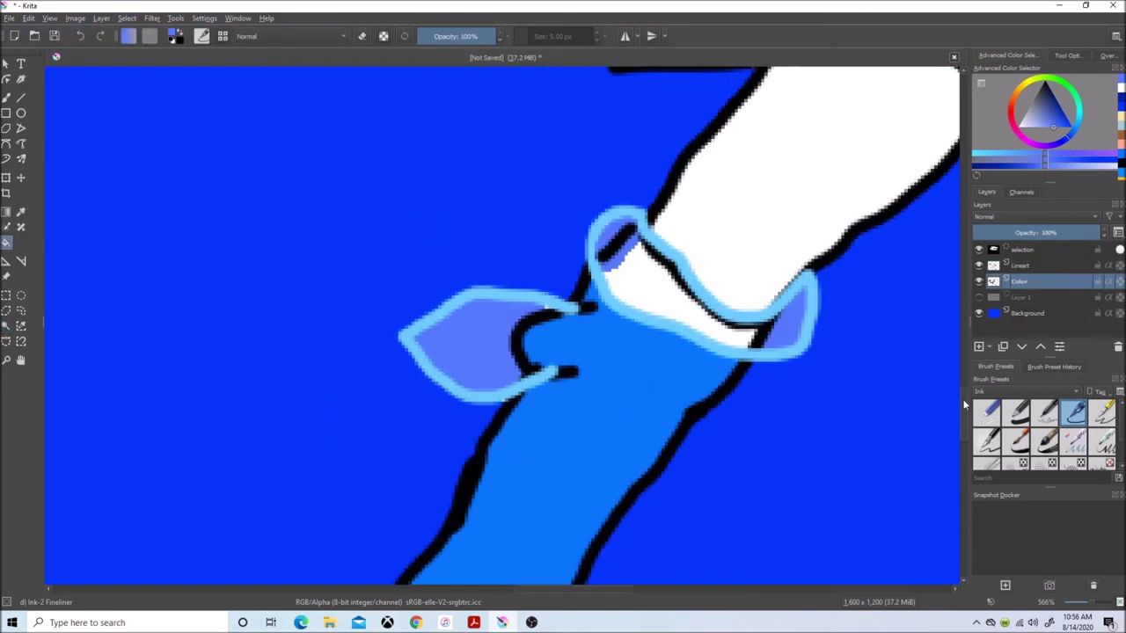
{"action": "left_click", "coordinate": [126, 18]}
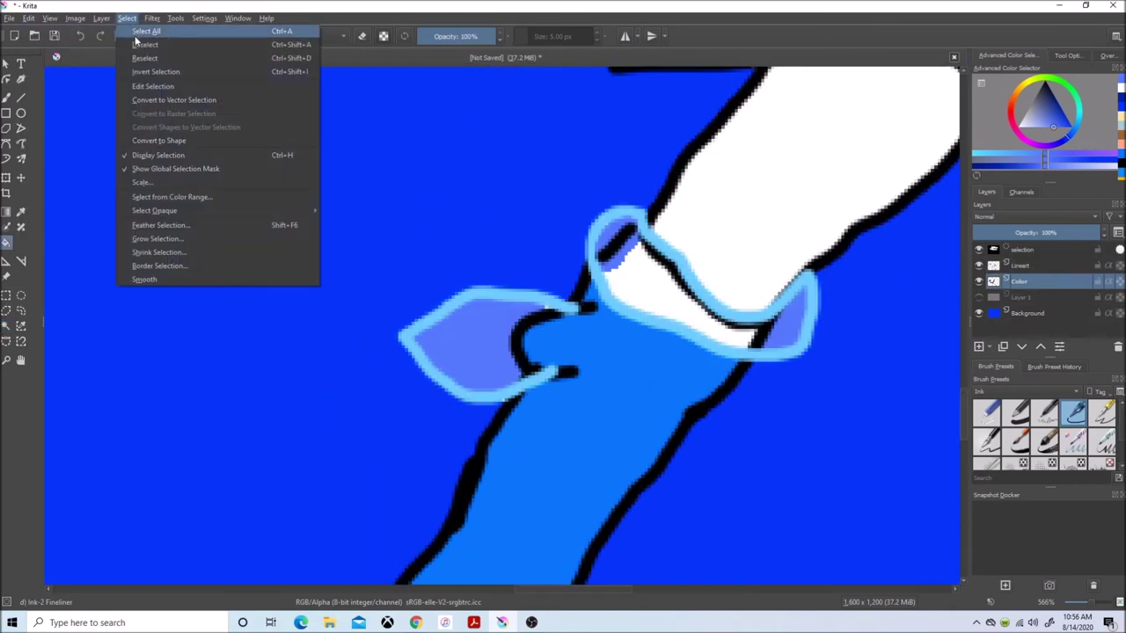
{"action": "left_click", "coordinate": [154, 43]}
Step: Sample white and brush 5 px strokes over the stray periwinkle in the waist frill's front band and its black inner line
{"action": "left_click", "coordinate": [646, 255], "text": "ctrl"}
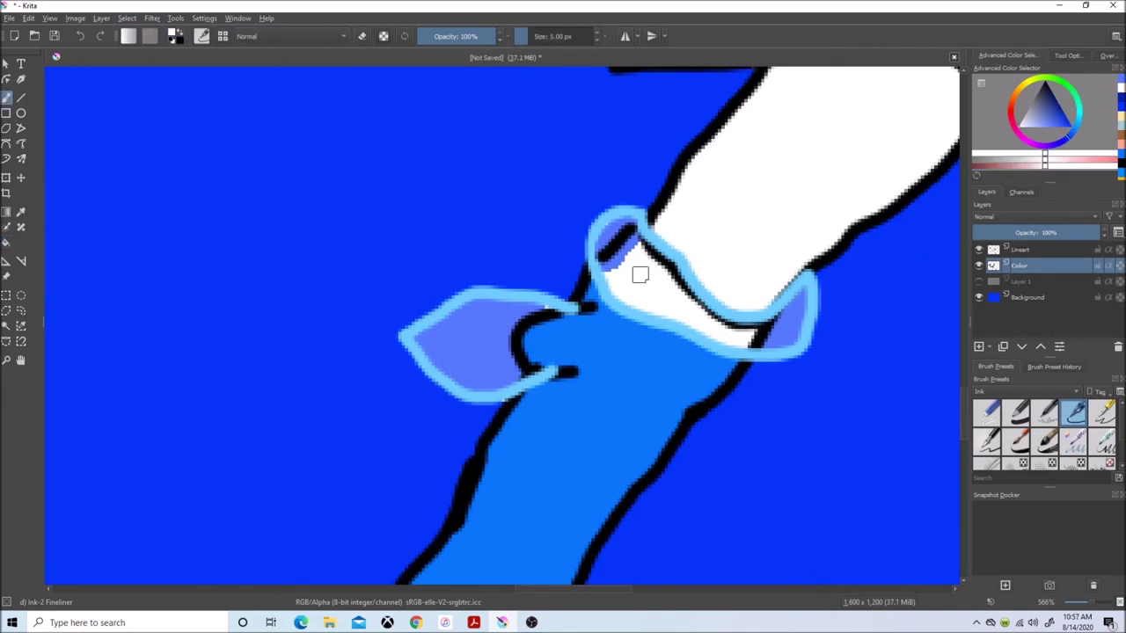
{"action": "left_click", "coordinate": [1033, 251]}
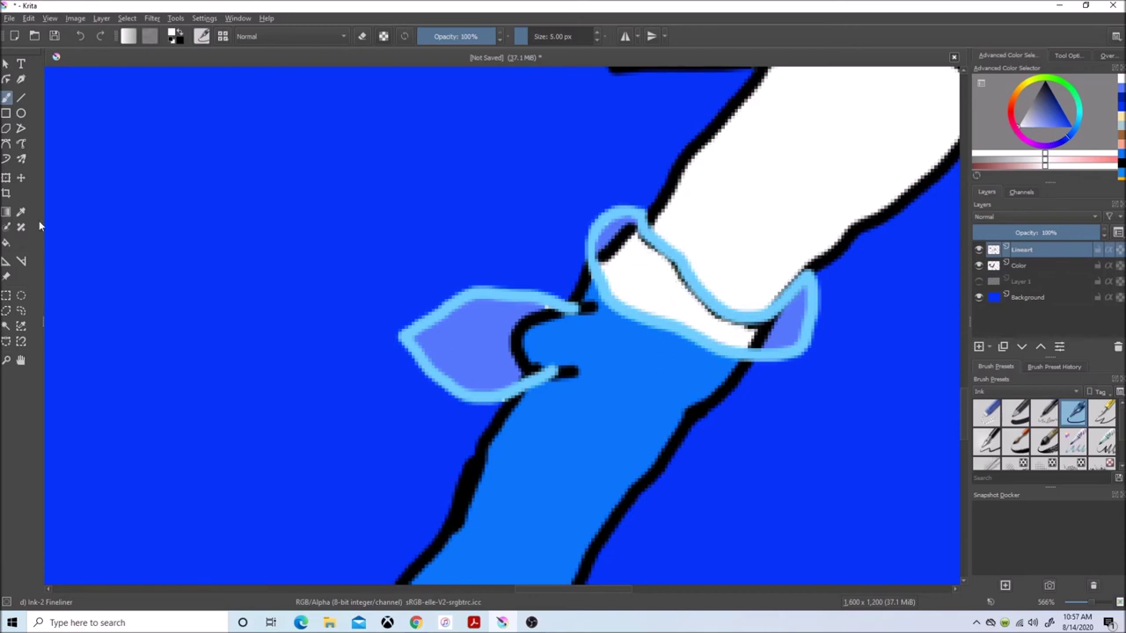
Step: Choose a pale sky blue, lighter than the waist frill's outline
{"action": "key", "text": "p"}
{"action": "left_click", "coordinate": [671, 219]}
{"action": "left_click_drag", "start_coordinate": [1048, 132], "coordinate": [1038, 128]}
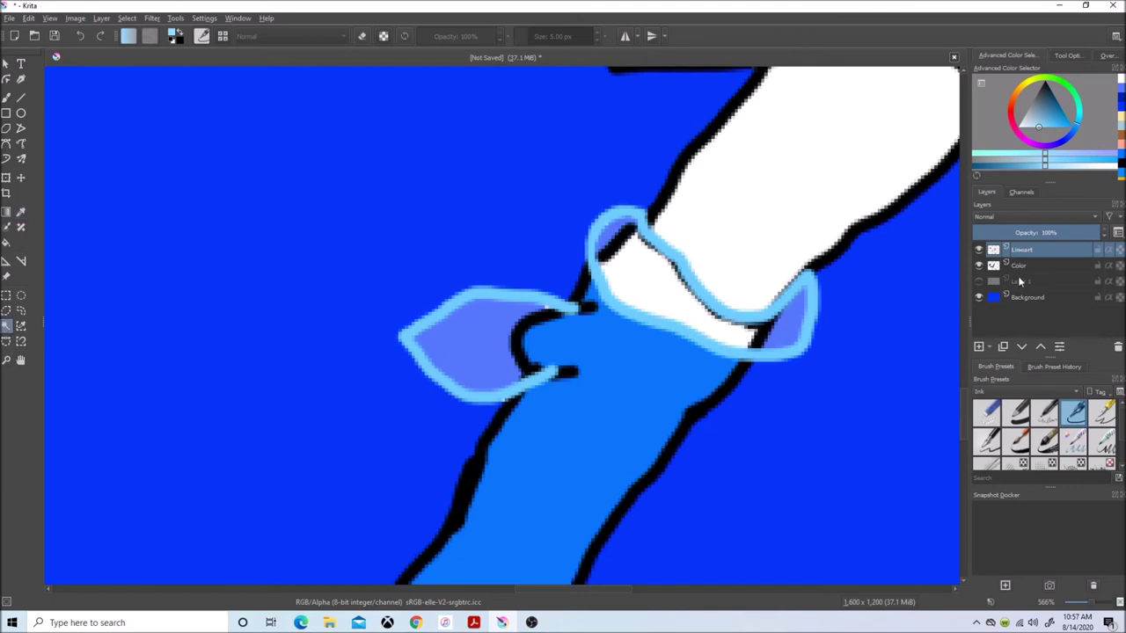
Step: Select the waist frill's white front band on the Lineart layer and grow the selection
{"action": "left_click", "coordinate": [669, 291]}
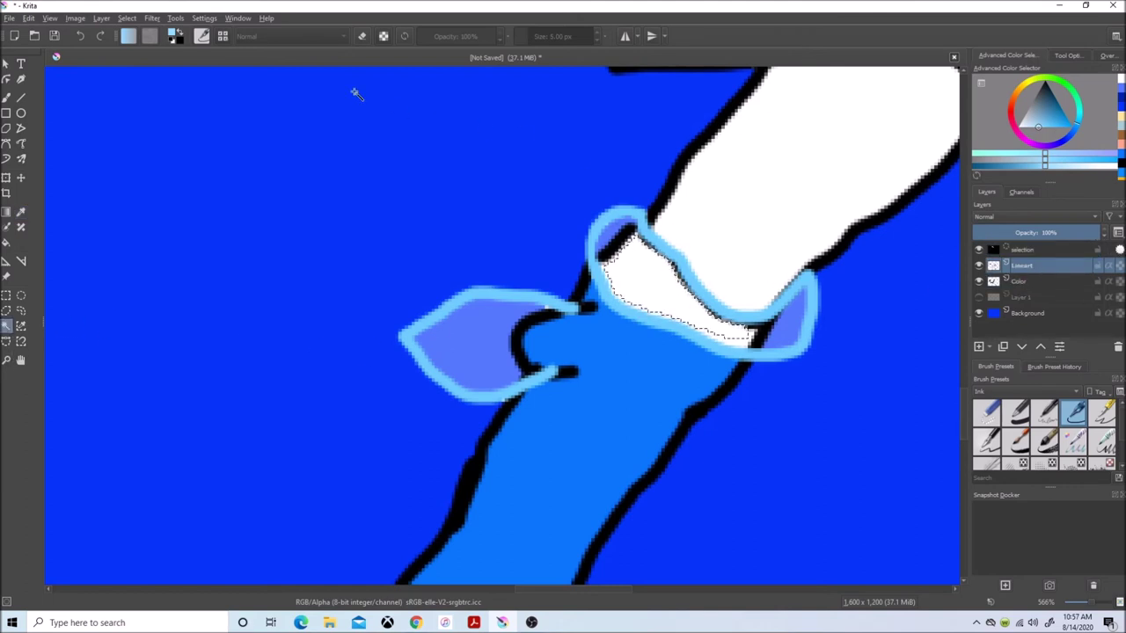
{"action": "left_click", "coordinate": [127, 18]}
{"action": "left_click", "coordinate": [151, 238]}
{"action": "left_click", "coordinate": [578, 330]}
Step: Fill the frill's front band with pale sky blue on the Color and Lineart layers, and clear the selection
{"action": "left_click", "coordinate": [673, 277]}
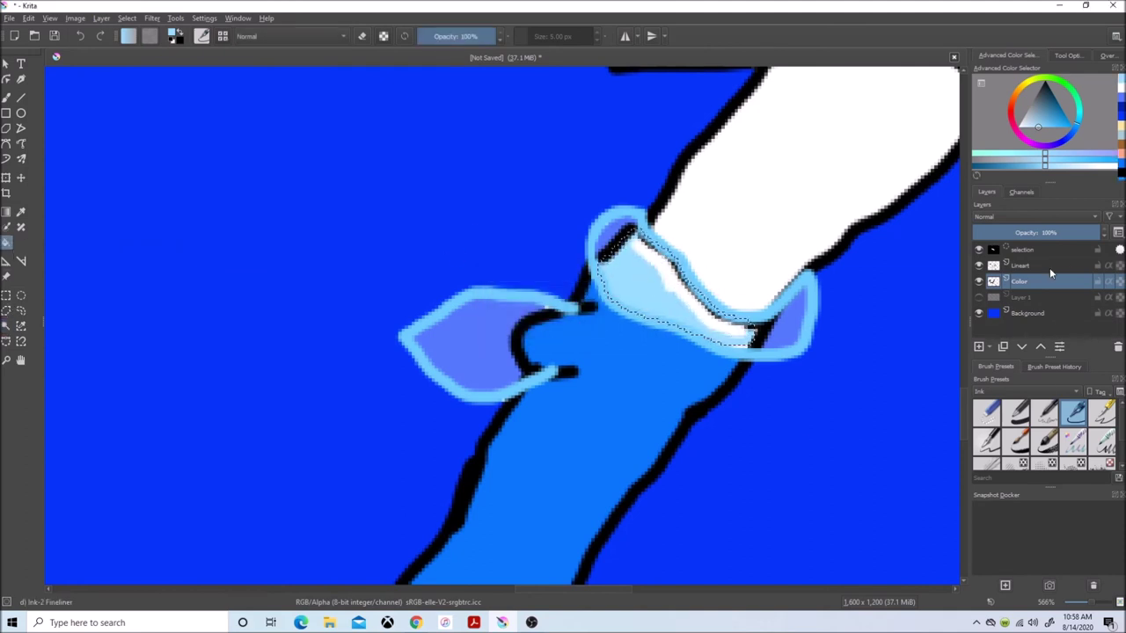
{"action": "left_click", "coordinate": [1049, 267]}
{"action": "left_click", "coordinate": [680, 294]}
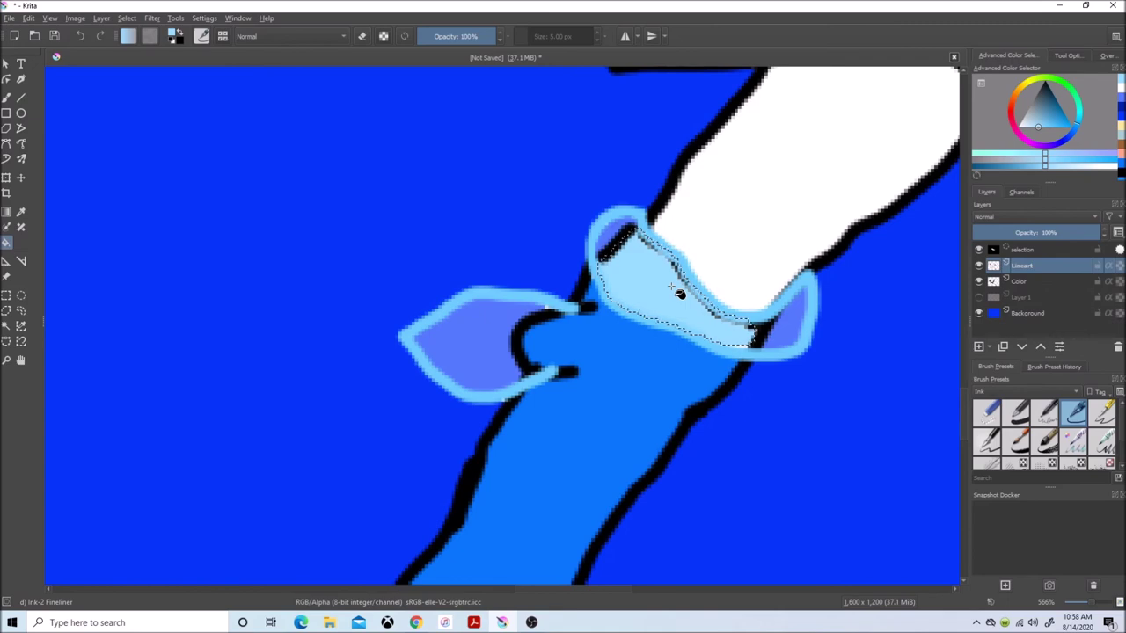
{"action": "left_click", "coordinate": [124, 19]}
{"action": "left_click", "coordinate": [142, 44]}
Step: Sample the waist frill's light blue outline colour and draw 5 px straight pleat lines across the frill on the Lineart layer
{"action": "mouse_move", "coordinate": [965, 419]}
{"action": "left_mouse_down"}
{"action": "mouse_move", "coordinate": [968, 350]}
{"action": "mouse_move", "coordinate": [967, 426]}
{"action": "left_mouse_up"}
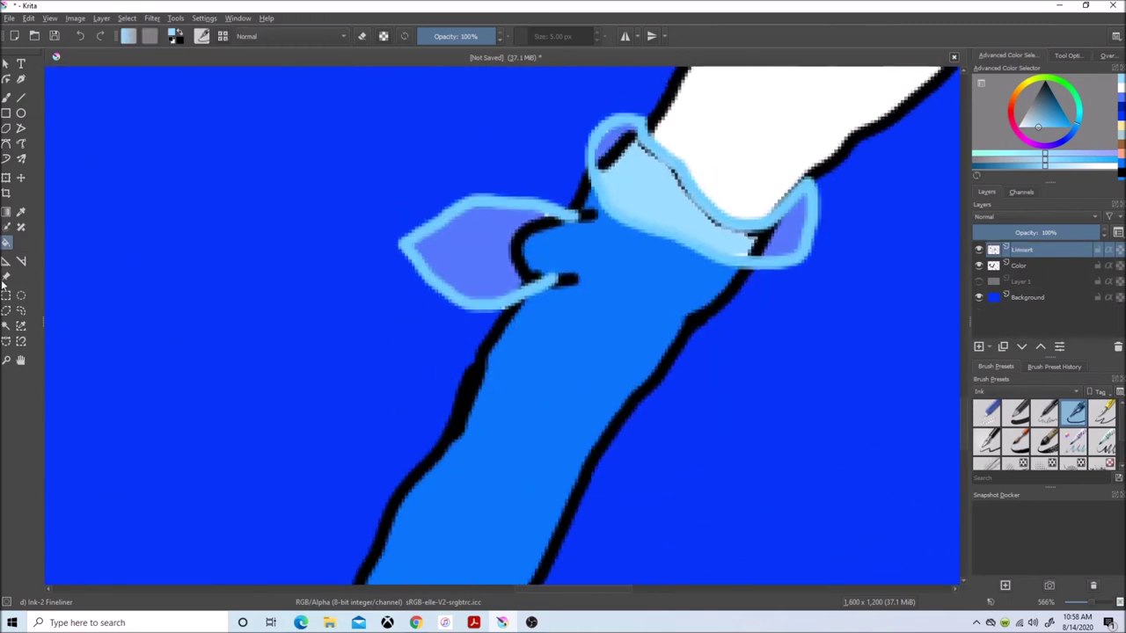
{"action": "left_click", "coordinate": [21, 212]}
{"action": "left_click", "coordinate": [627, 117]}
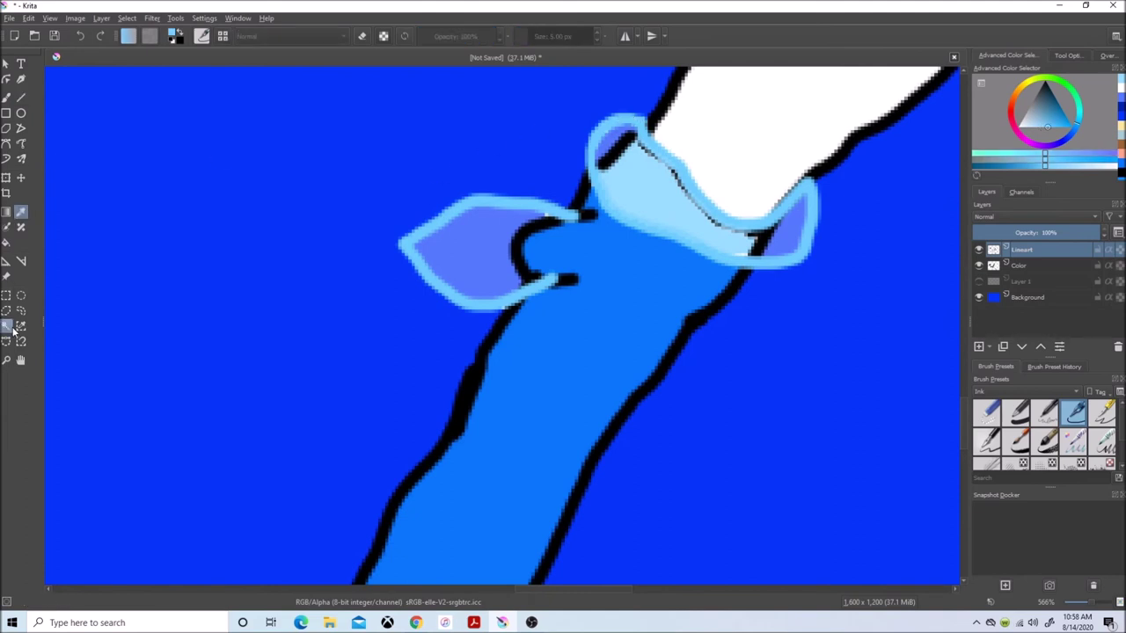
{"action": "left_click", "coordinate": [21, 98]}
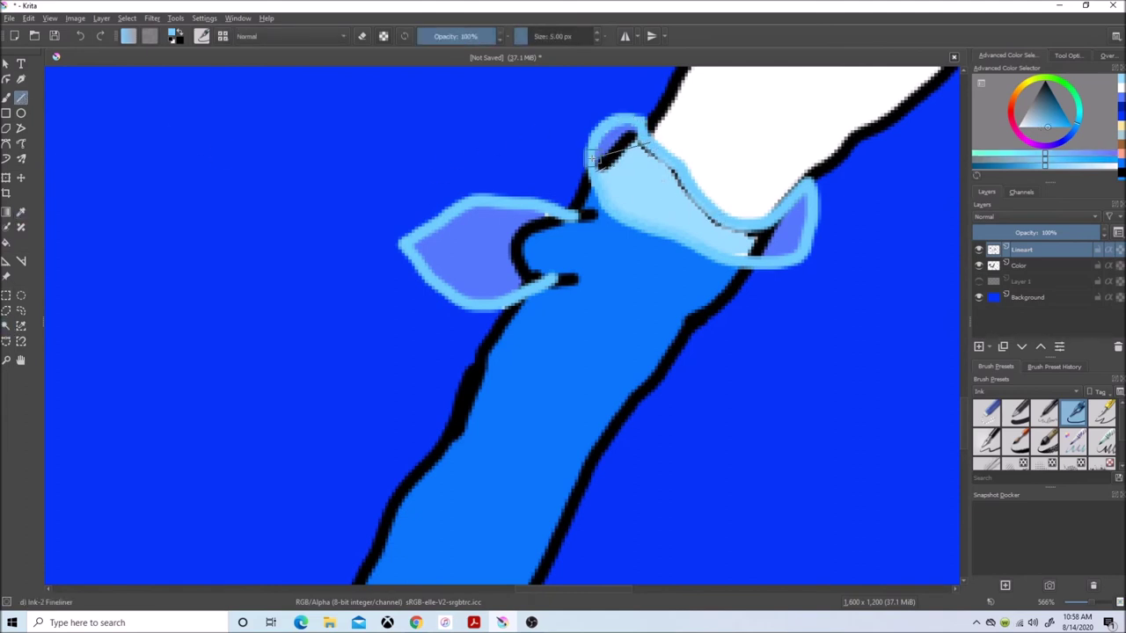
{"action": "left_click_drag", "start_coordinate": [592, 159], "coordinate": [593, 160]}
{"action": "left_click_drag", "start_coordinate": [668, 162], "coordinate": [618, 186]}
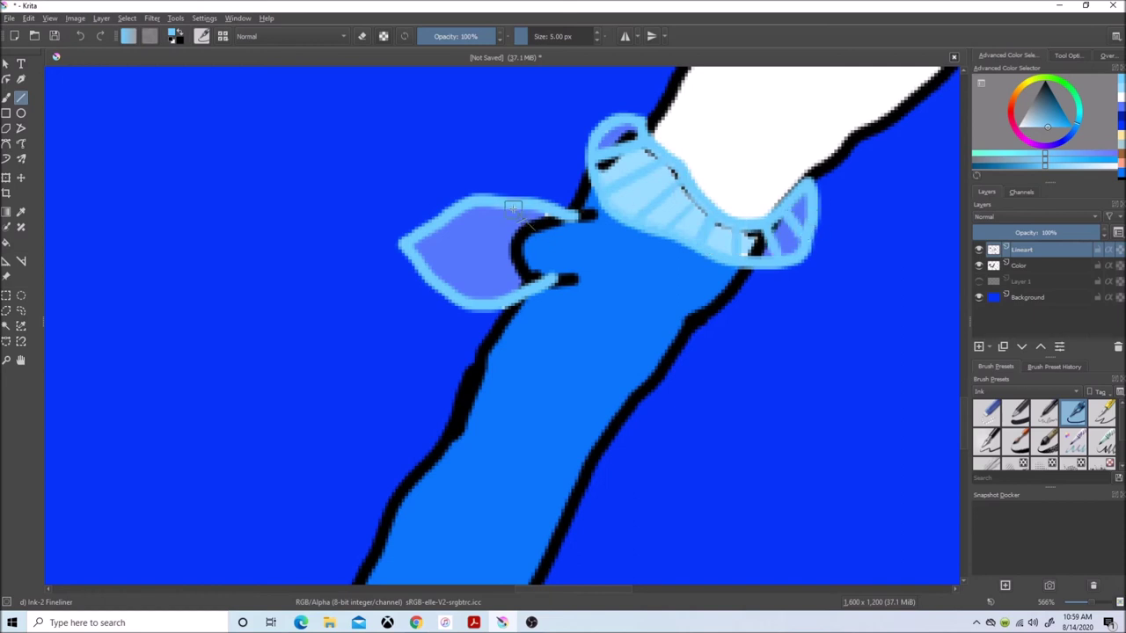
Step: Draw straight light blue ray lines across the small hip fin, fanning out from the body to the fin's outline
{"action": "left_click_drag", "start_coordinate": [411, 249], "coordinate": [404, 249]}
{"action": "left_click_drag", "start_coordinate": [471, 299], "coordinate": [466, 303]}
{"action": "left_click_drag", "start_coordinate": [524, 236], "coordinate": [458, 210]}
{"action": "left_click_drag", "start_coordinate": [514, 263], "coordinate": [445, 279]}
Step: Draw three straight ray lines fanning across the upper lobe of the blue tail's fin
{"action": "left_click_drag", "start_coordinate": [965, 422], "coordinate": [964, 514]}
{"action": "left_click_drag", "start_coordinate": [529, 590], "coordinate": [560, 590]}
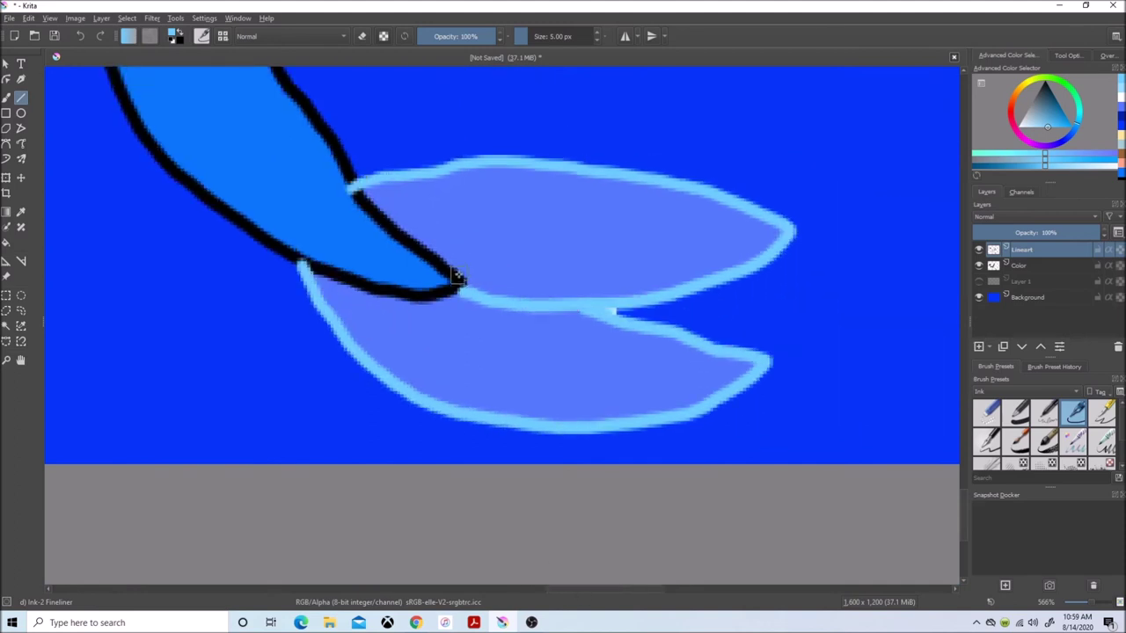
{"action": "left_click_drag", "start_coordinate": [603, 274], "coordinate": [773, 228]}
{"action": "left_click_drag", "start_coordinate": [449, 246], "coordinate": [620, 176]}
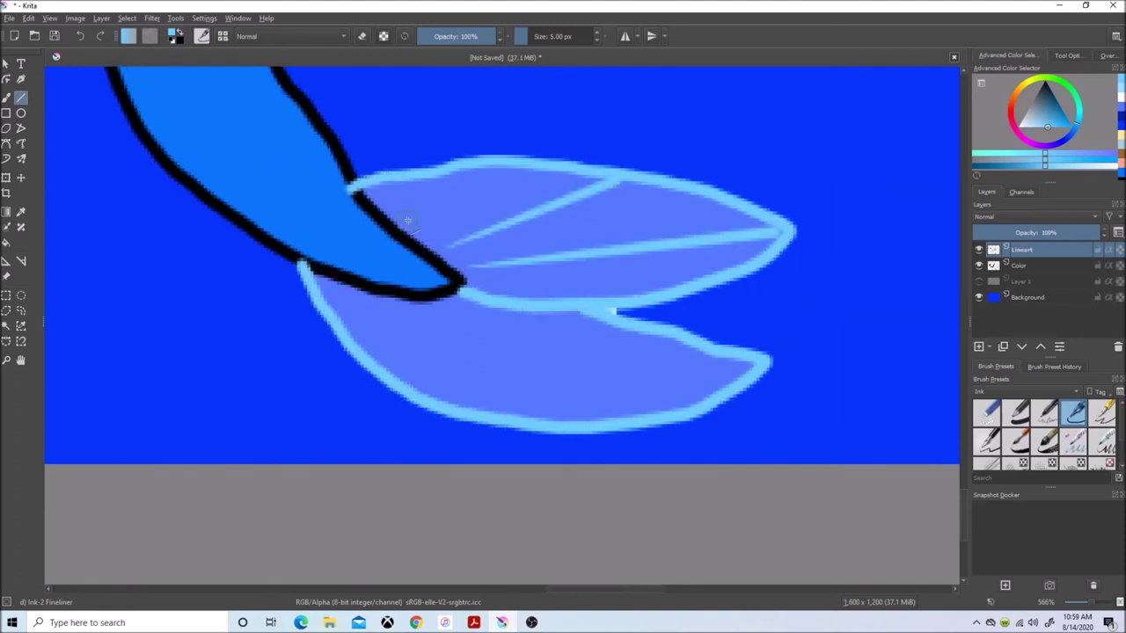
{"action": "left_click_drag", "start_coordinate": [404, 224], "coordinate": [503, 168]}
Step: Draw four straight ray lines fanning across the lower lobe of the blue tail's fin
{"action": "left_click_drag", "start_coordinate": [749, 369], "coordinate": [748, 369]}
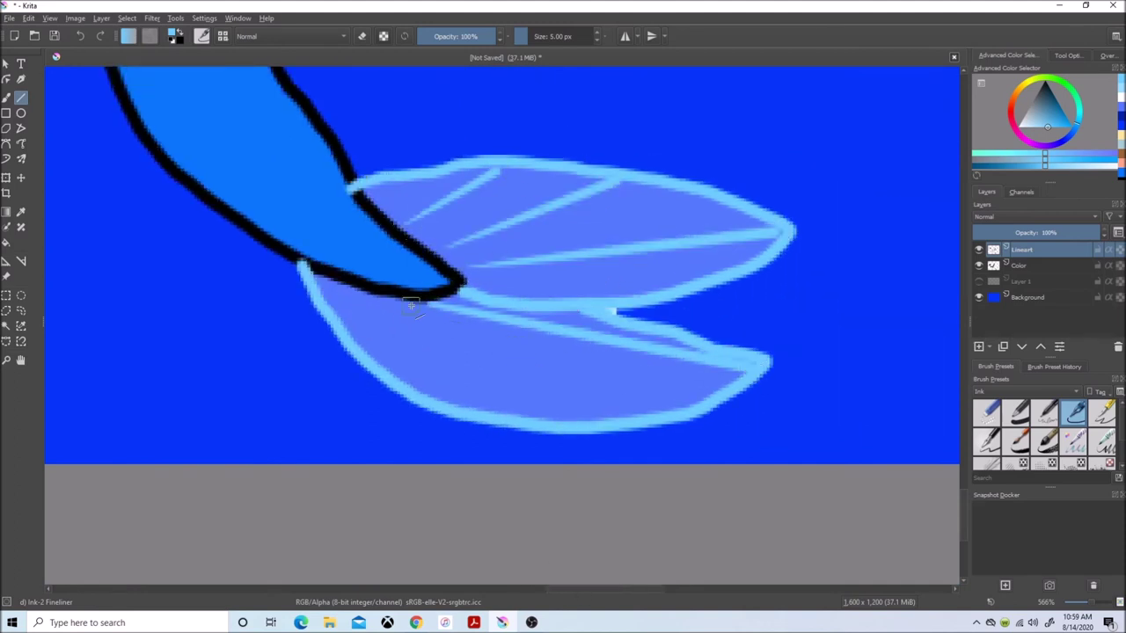
{"action": "left_click_drag", "start_coordinate": [642, 420], "coordinate": [642, 420]}
{"action": "left_click_drag", "start_coordinate": [400, 301], "coordinate": [449, 407]}
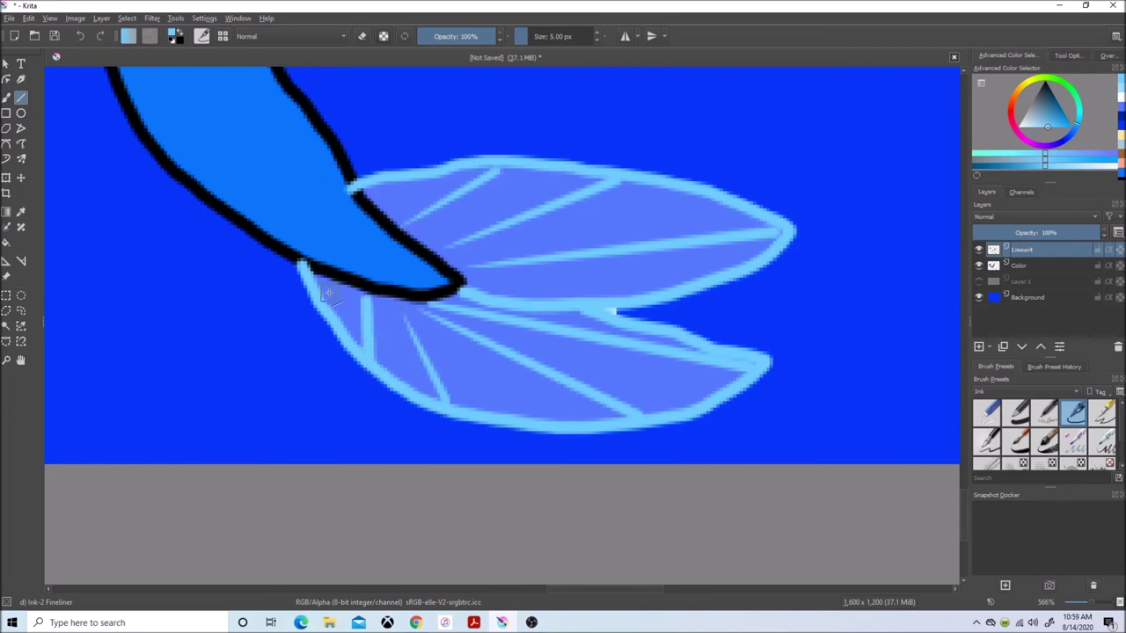
Step: Hide the Lineart and Color layers and make the Background layer active
{"action": "left_click_drag", "start_coordinate": [1090, 603], "coordinate": [1082, 603]}
{"action": "left_click_drag", "start_coordinate": [964, 489], "coordinate": [963, 387]}
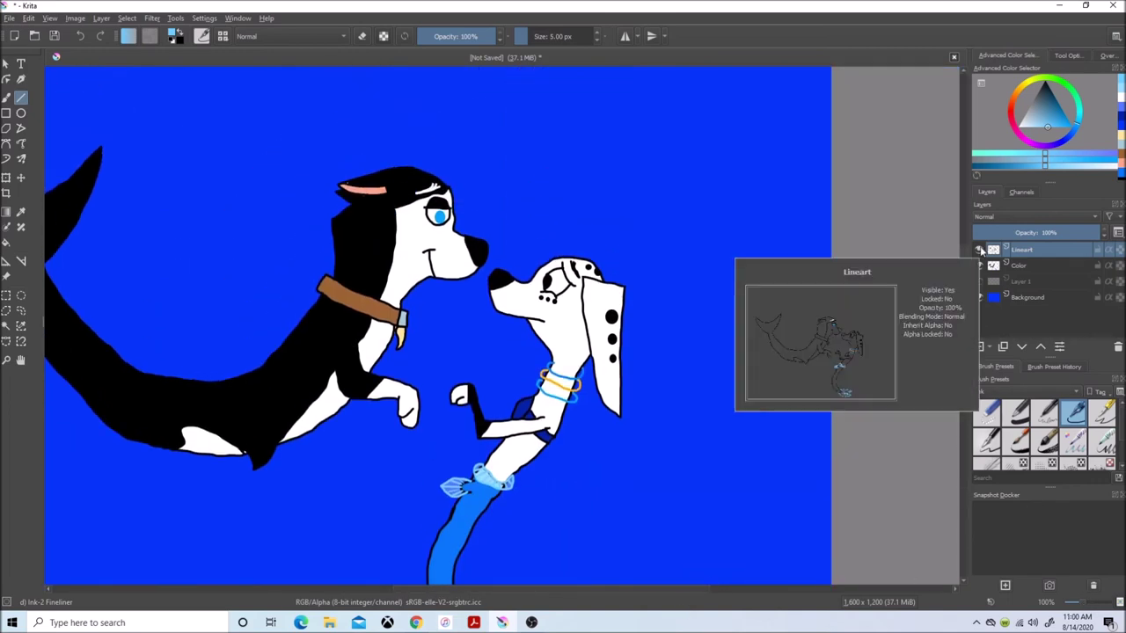
{"action": "left_click_drag", "start_coordinate": [980, 251], "coordinate": [982, 266]}
{"action": "left_click", "coordinate": [1065, 300]}
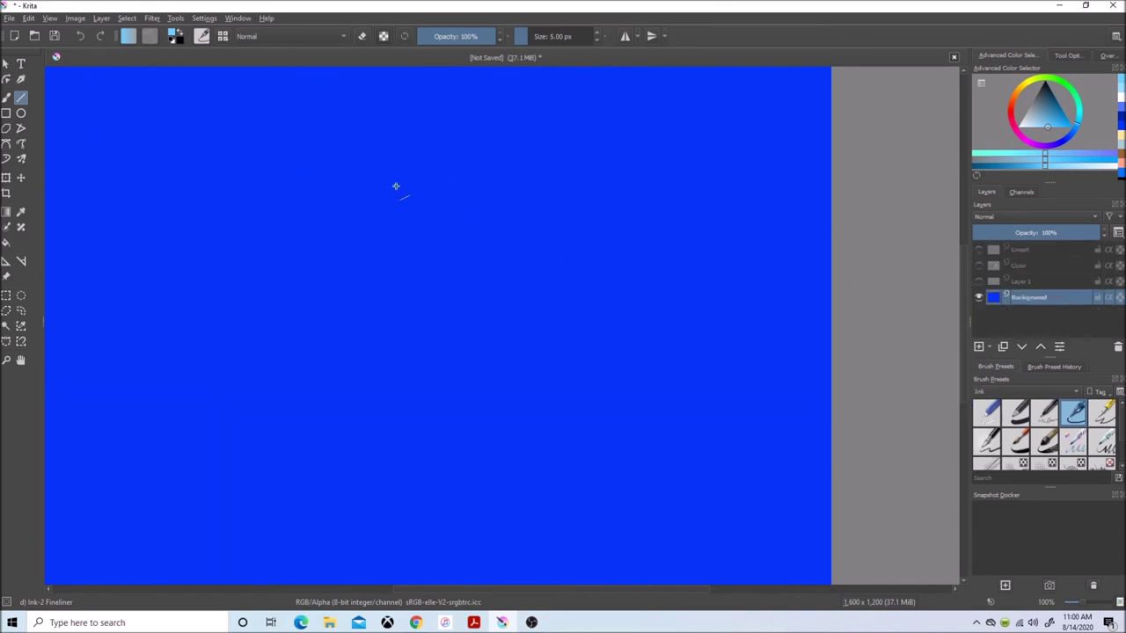
Step: Sample the background blue and choose a lighter periwinkle blue based on it
{"action": "left_click", "coordinate": [8, 212]}
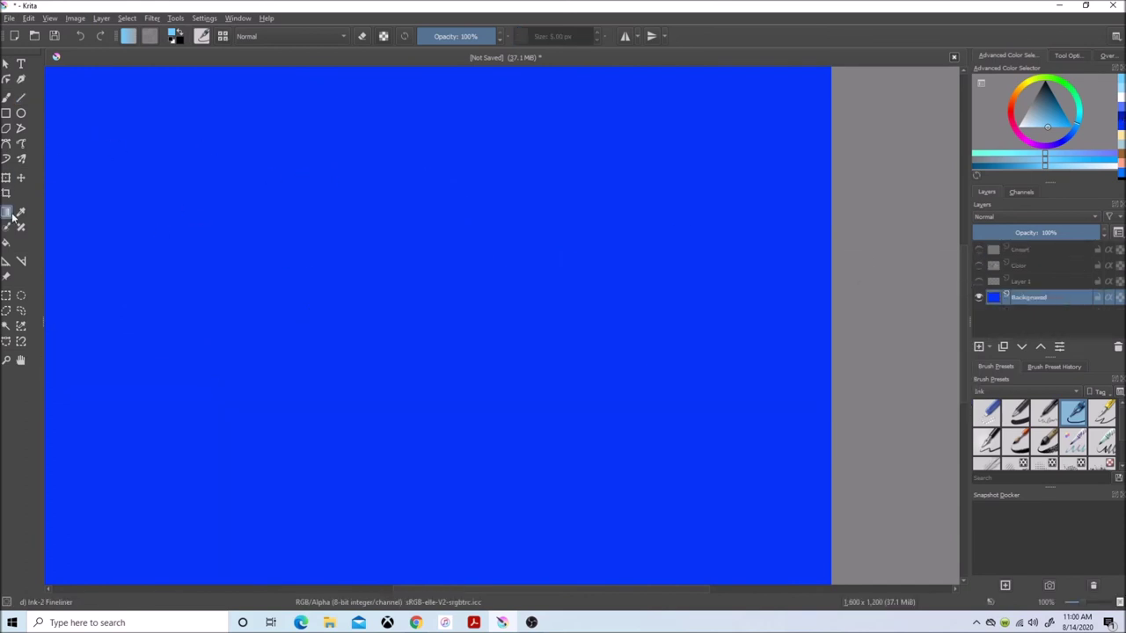
{"action": "left_click", "coordinate": [19, 213]}
{"action": "left_click", "coordinate": [369, 187]}
{"action": "left_click", "coordinate": [1058, 128]}
{"action": "left_click_drag", "start_coordinate": [1071, 134], "coordinate": [1067, 137]}
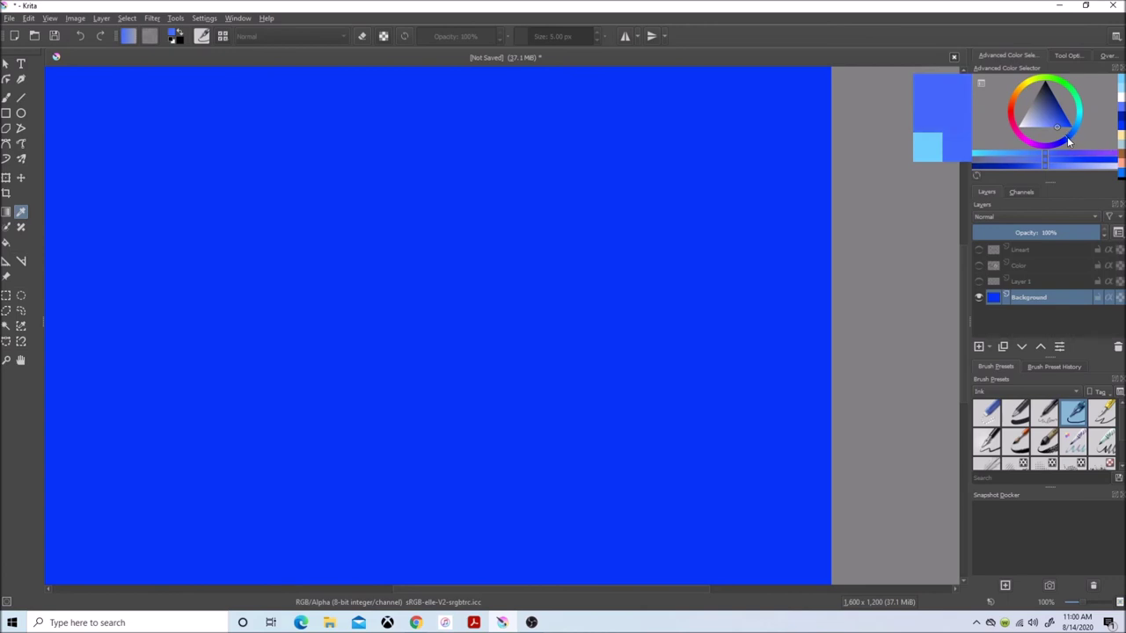
{"action": "left_click", "coordinate": [1051, 127]}
Step: Apply a vertical periwinkle gradient fading down into the Background layer's blue, and show the Color and Lineart layers again
{"action": "left_click", "coordinate": [7, 212]}
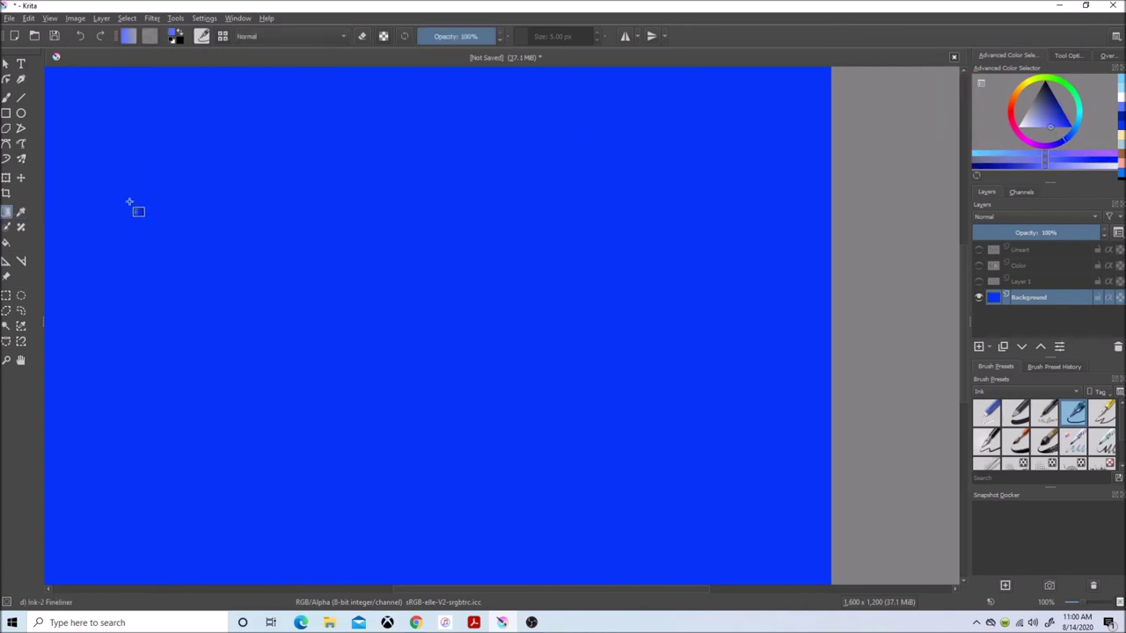
{"action": "left_click_drag", "start_coordinate": [449, 308], "coordinate": [450, 310]}
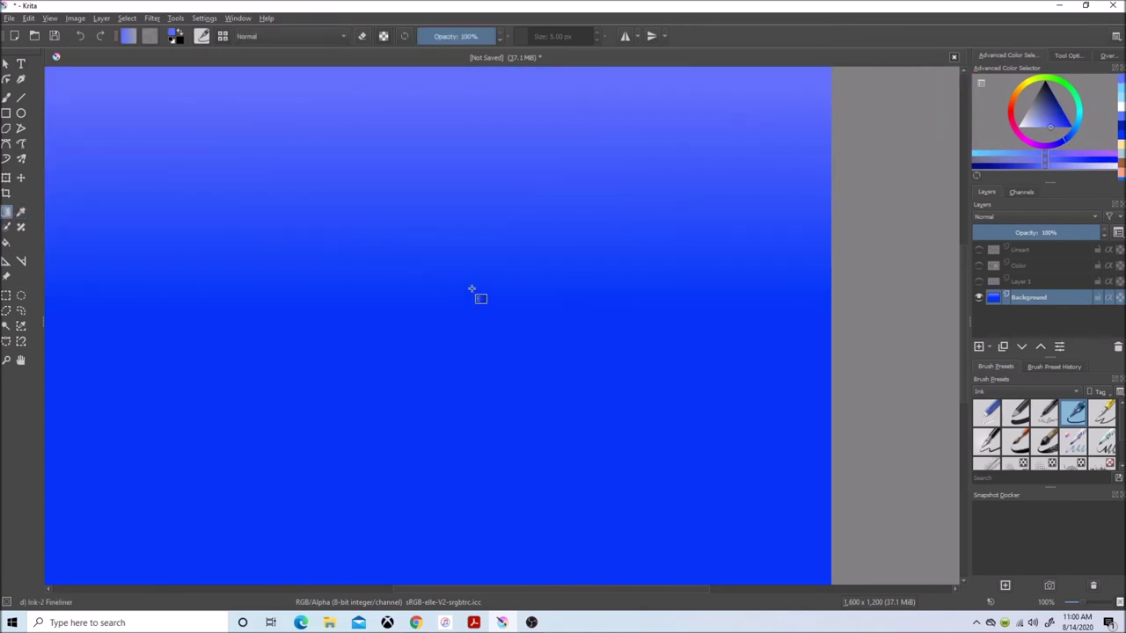
{"action": "left_click", "coordinate": [978, 266]}
{"action": "left_click", "coordinate": [979, 251]}
Step: Switch to the Ellipse tool and choose a light sky blue as the drawing colour
{"action": "left_click", "coordinate": [21, 113]}
{"action": "left_click", "coordinate": [1121, 106]}
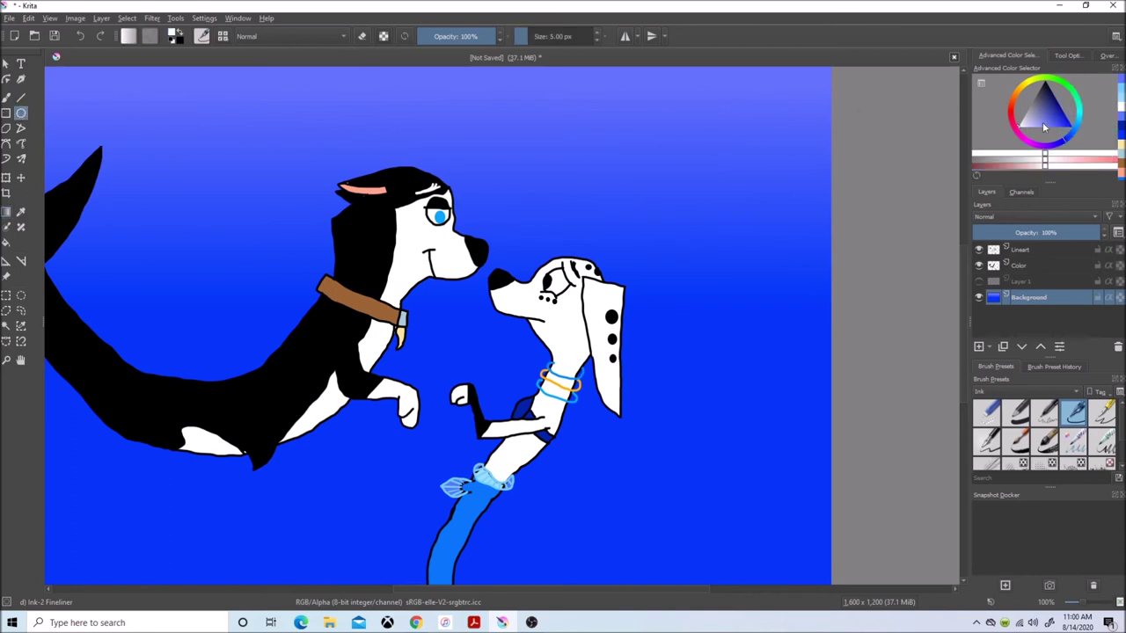
{"action": "left_click", "coordinate": [1077, 126]}
{"action": "left_click_drag", "start_coordinate": [1034, 129], "coordinate": [1044, 132]}
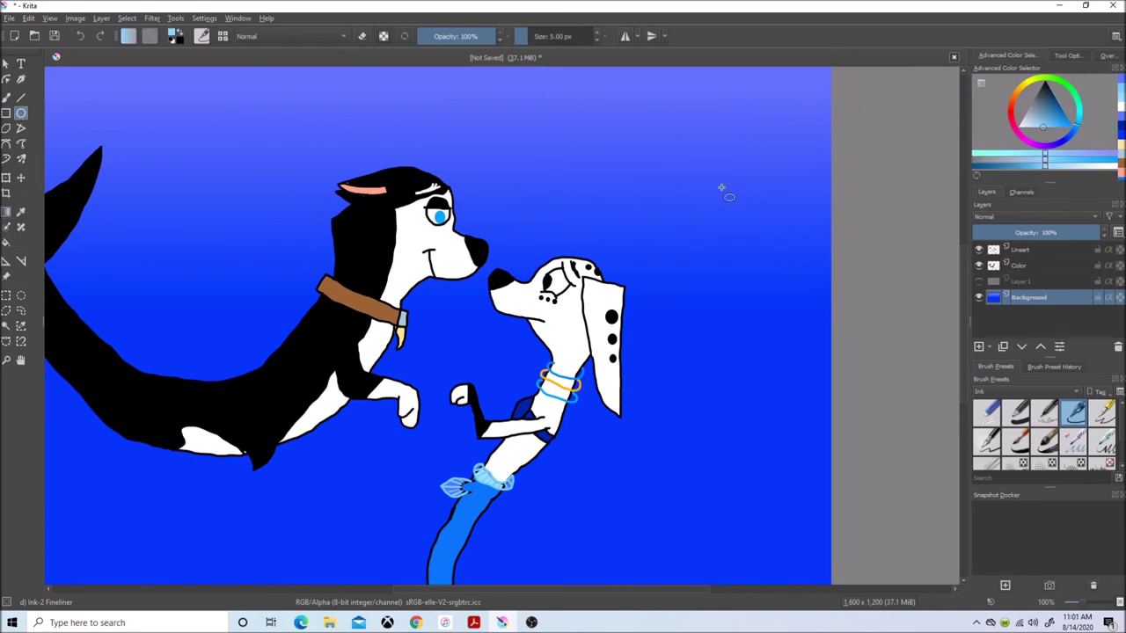
Step: Add a new layer above Background and name it Bubbles
{"action": "left_click", "coordinate": [127, 19]}
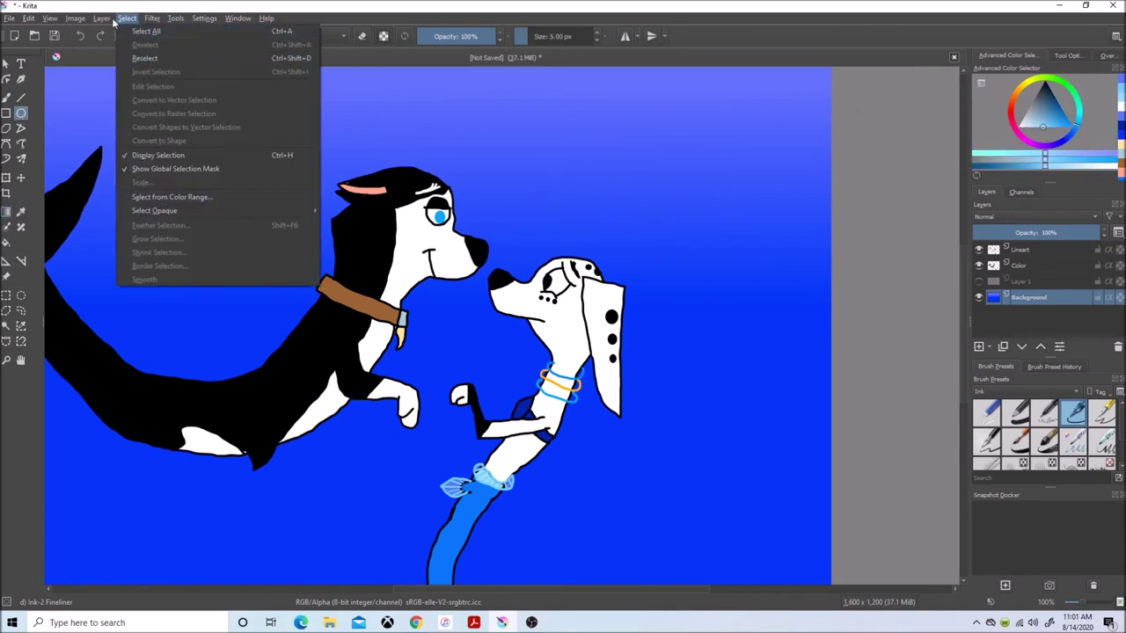
{"action": "mouse_move", "coordinate": [101, 18]}
{"action": "mouse_move", "coordinate": [240, 72]}
{"action": "left_click", "coordinate": [307, 73]}
{"action": "double_click", "coordinate": [1060, 299]}
{"action": "type", "text": "Bubbles"}
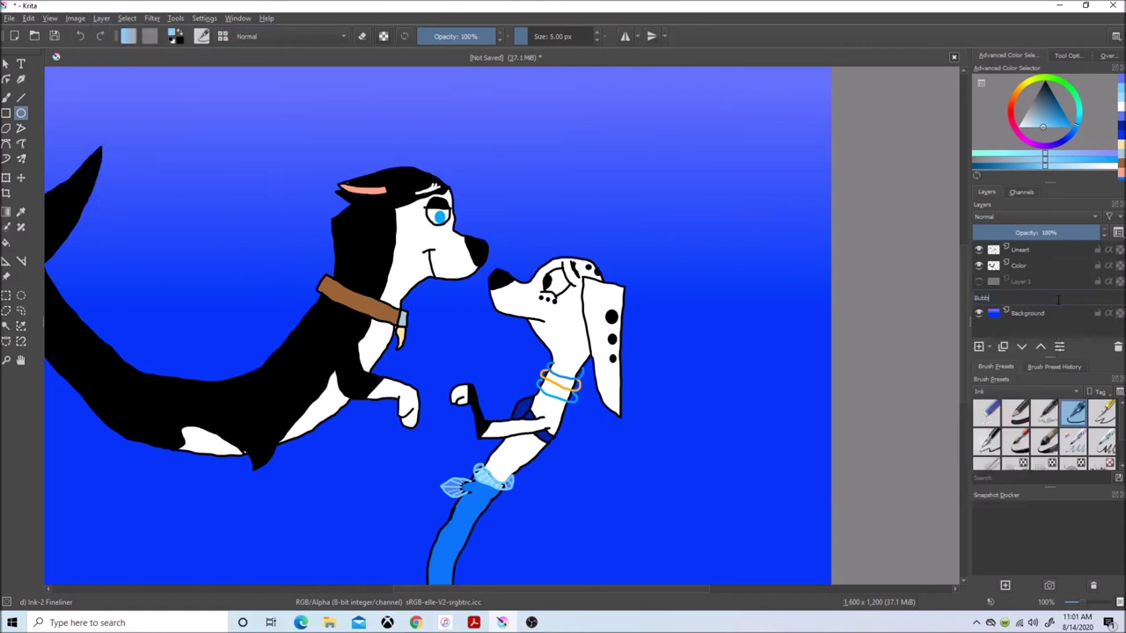
{"action": "key", "text": "Return"}
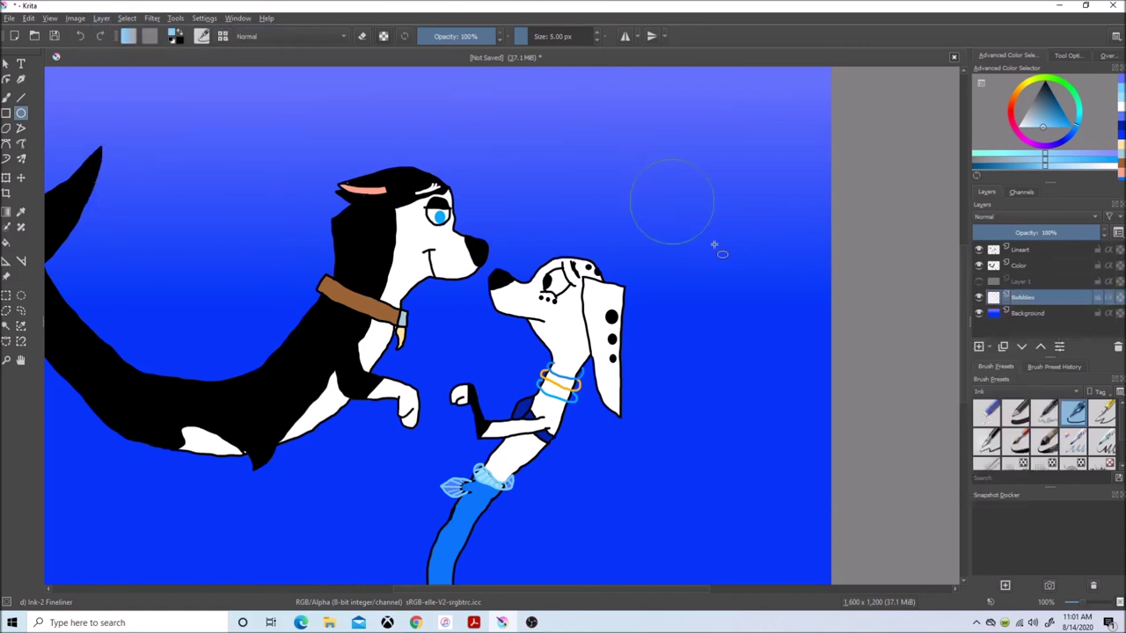
Step: Draw 5 px light blue circles and ovals of varied size as bubbles in the water around both dogs
{"action": "left_click_drag", "start_coordinate": [688, 213], "coordinate": [688, 214]}
{"action": "left_click_drag", "start_coordinate": [683, 313], "coordinate": [737, 368]}
{"action": "left_click_drag", "start_coordinate": [579, 469], "coordinate": [629, 533]}
{"action": "left_click_drag", "start_coordinate": [196, 552], "coordinate": [193, 547]}
{"action": "left_click_drag", "start_coordinate": [58, 457], "coordinate": [93, 503]}
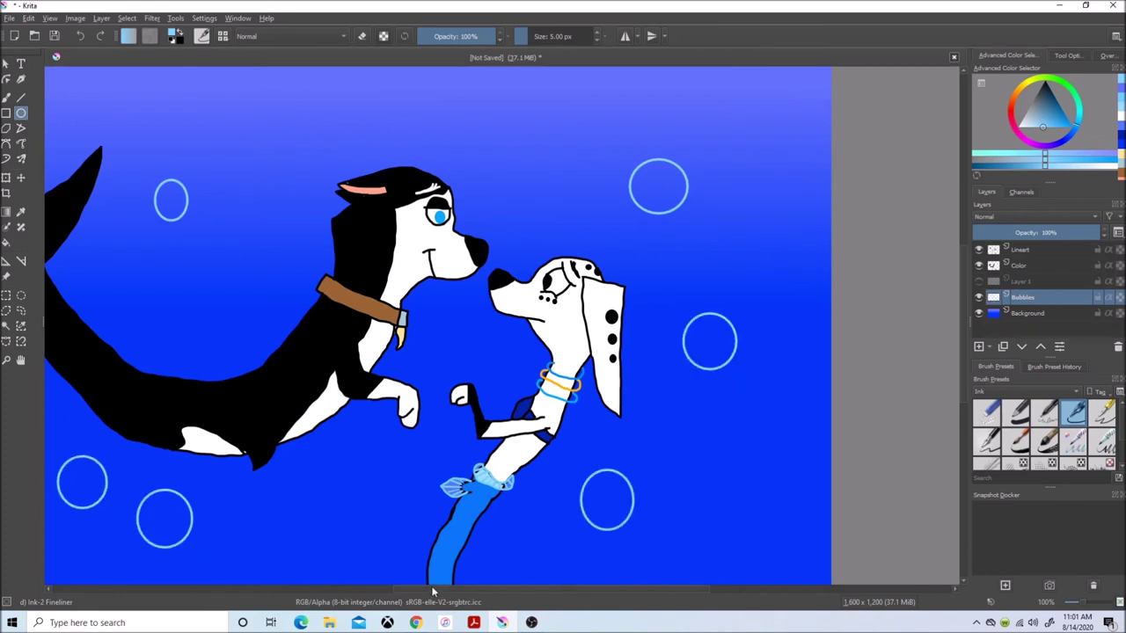
{"action": "scroll", "coordinate": [431, 589], "scroll_direction": "left", "scroll_amount": 3}
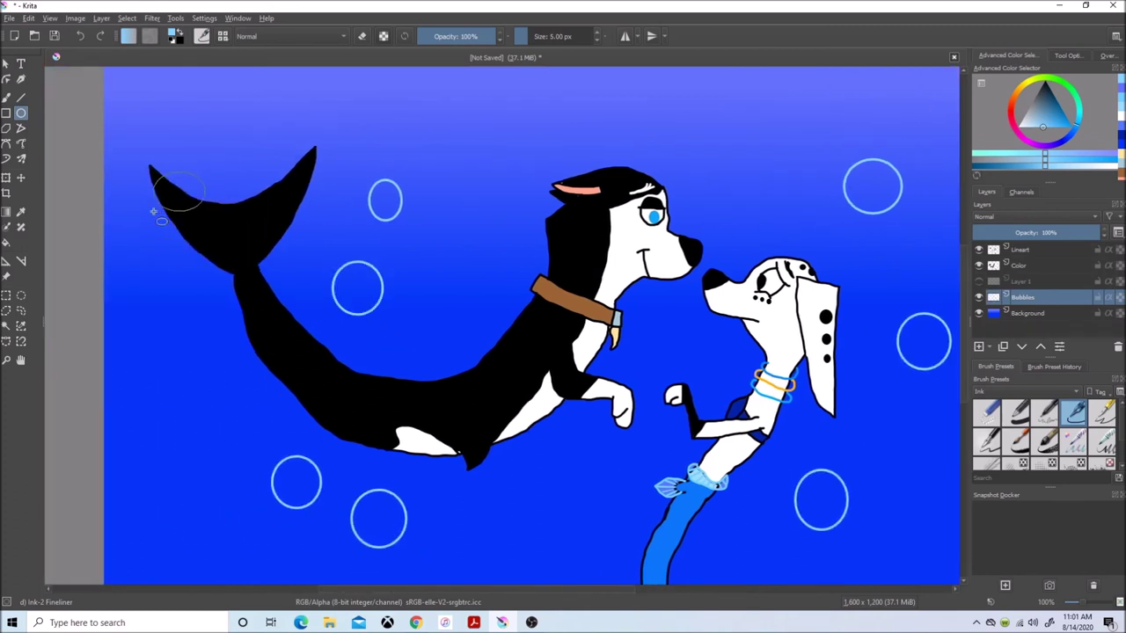
{"action": "scroll", "coordinate": [211, 555], "scroll_direction": "down", "scroll_amount": 2}
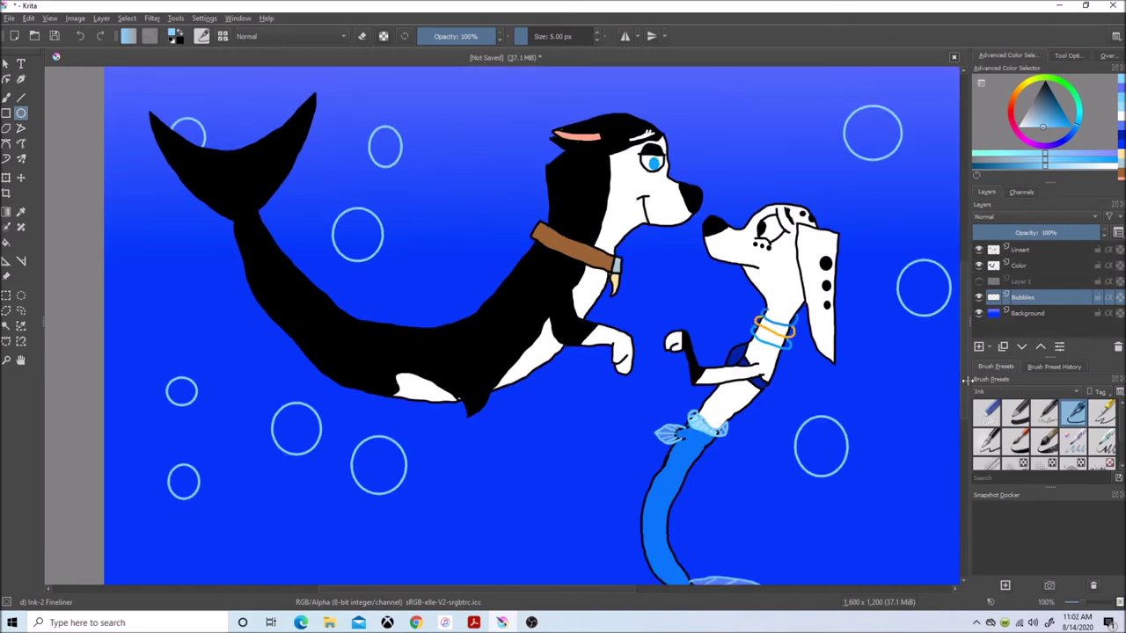
Step: Browse the brush preset categories and choose the Airbrush Soft preset from the Digital set
{"action": "left_click", "coordinate": [1077, 392]}
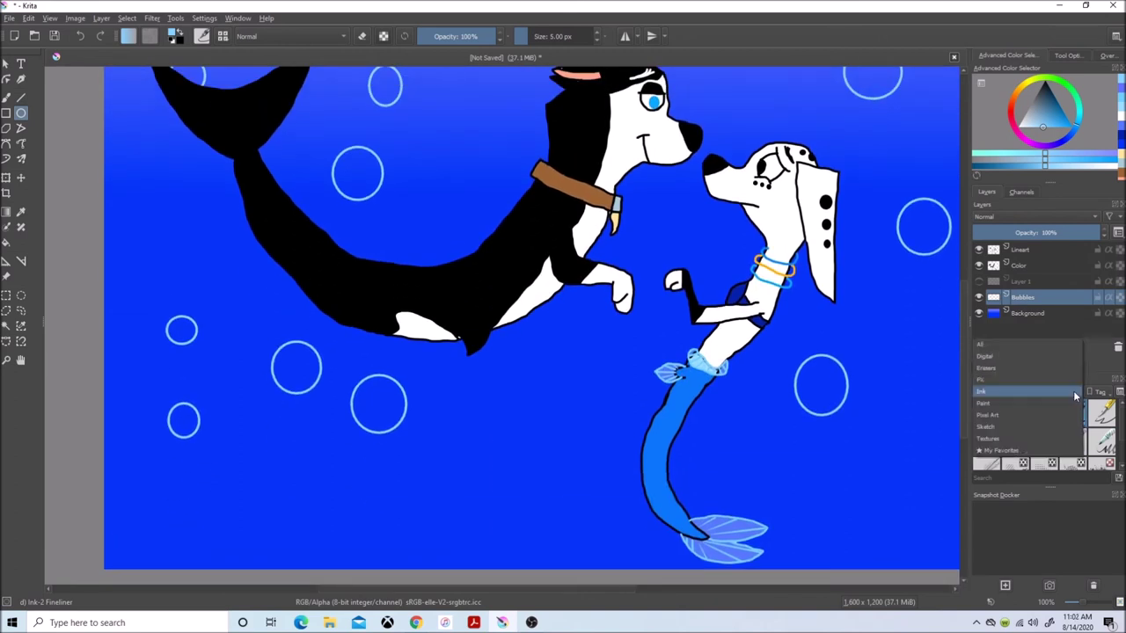
{"action": "left_click", "coordinate": [1076, 395]}
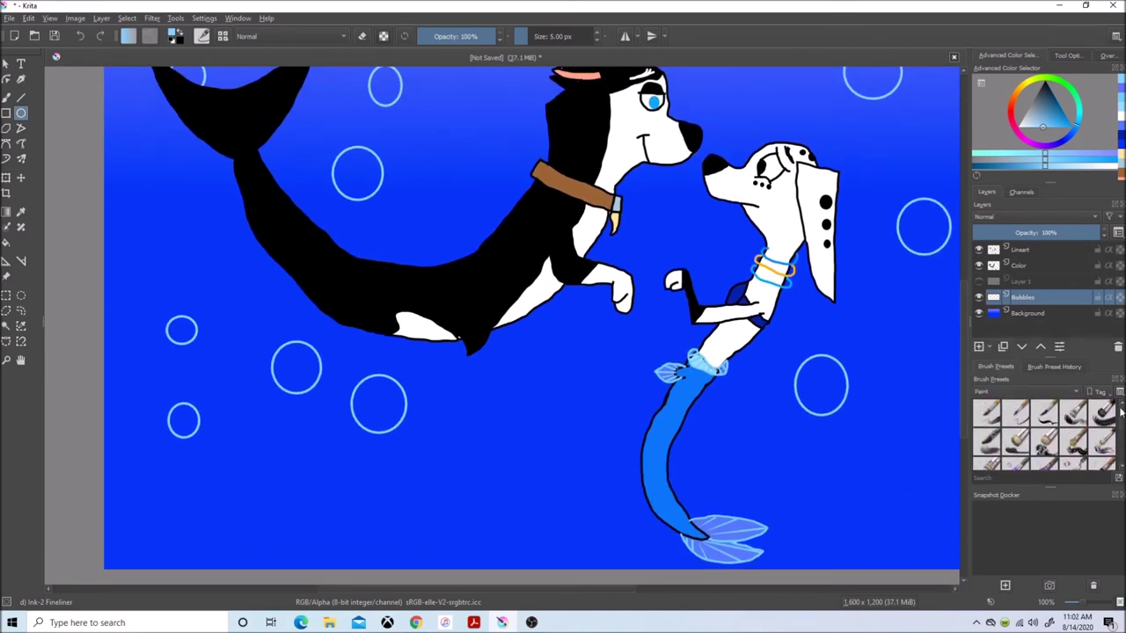
{"action": "left_click", "coordinate": [1077, 391]}
{"action": "left_click", "coordinate": [1079, 431]}
{"action": "left_click", "coordinate": [1075, 392]}
{"action": "left_click", "coordinate": [1071, 390]}
{"action": "left_click", "coordinate": [1075, 392]}
{"action": "left_click", "coordinate": [1046, 379]}
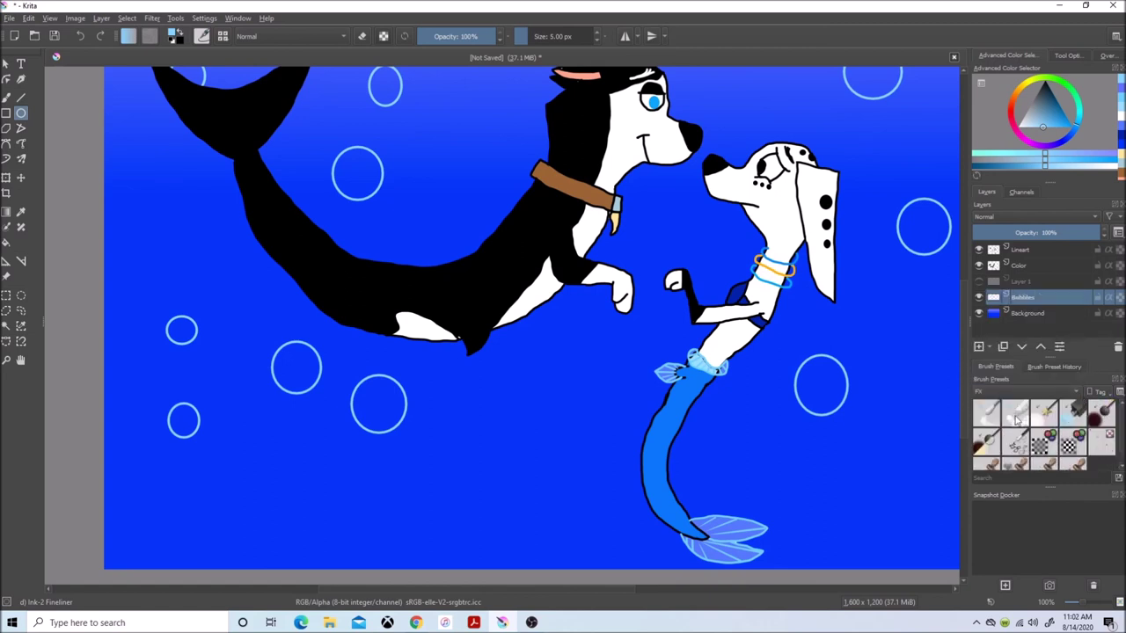
{"action": "left_click", "coordinate": [1077, 391]}
{"action": "left_click", "coordinate": [1033, 372]}
{"action": "left_click", "coordinate": [1044, 411]}
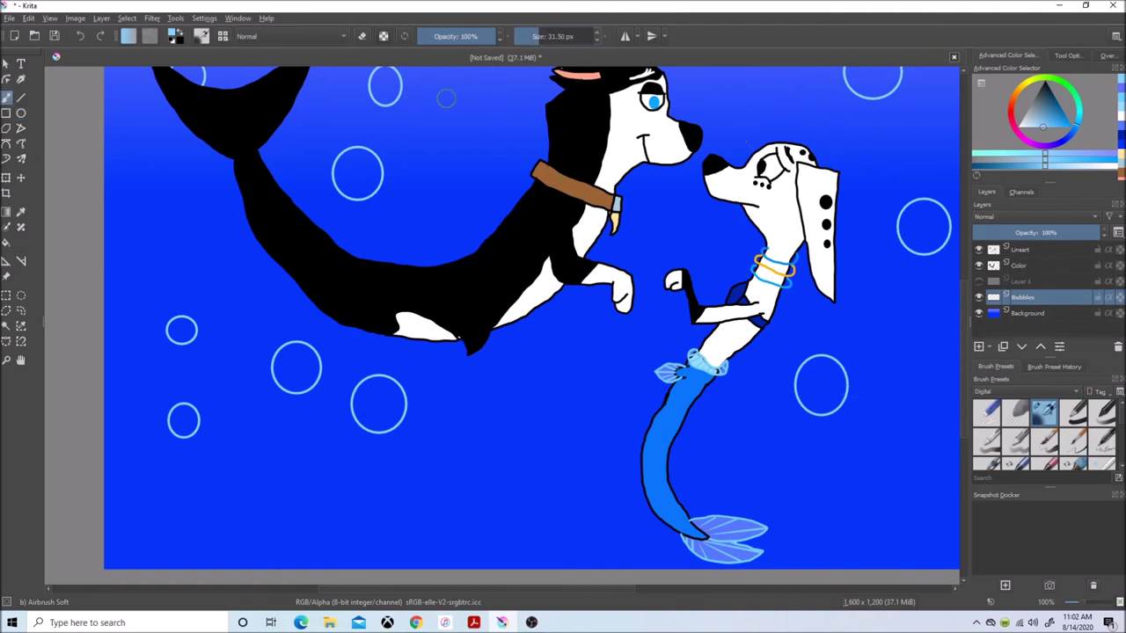
Step: Choose a pale periwinkle and airbrush a 31.50 px soft highlight inside each bubble beside the spotted dog
{"action": "left_click", "coordinate": [1074, 130]}
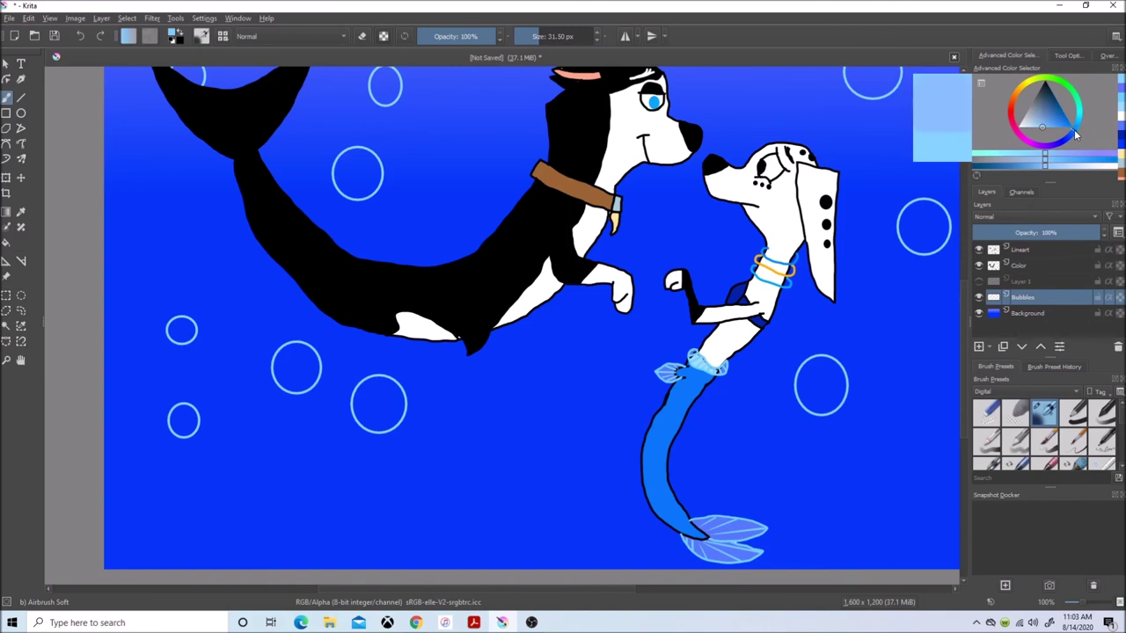
{"action": "left_click_drag", "start_coordinate": [1074, 131], "coordinate": [1040, 130]}
{"action": "left_click_drag", "start_coordinate": [965, 314], "coordinate": [967, 253]}
{"action": "left_click_drag", "start_coordinate": [343, 589], "coordinate": [429, 589]}
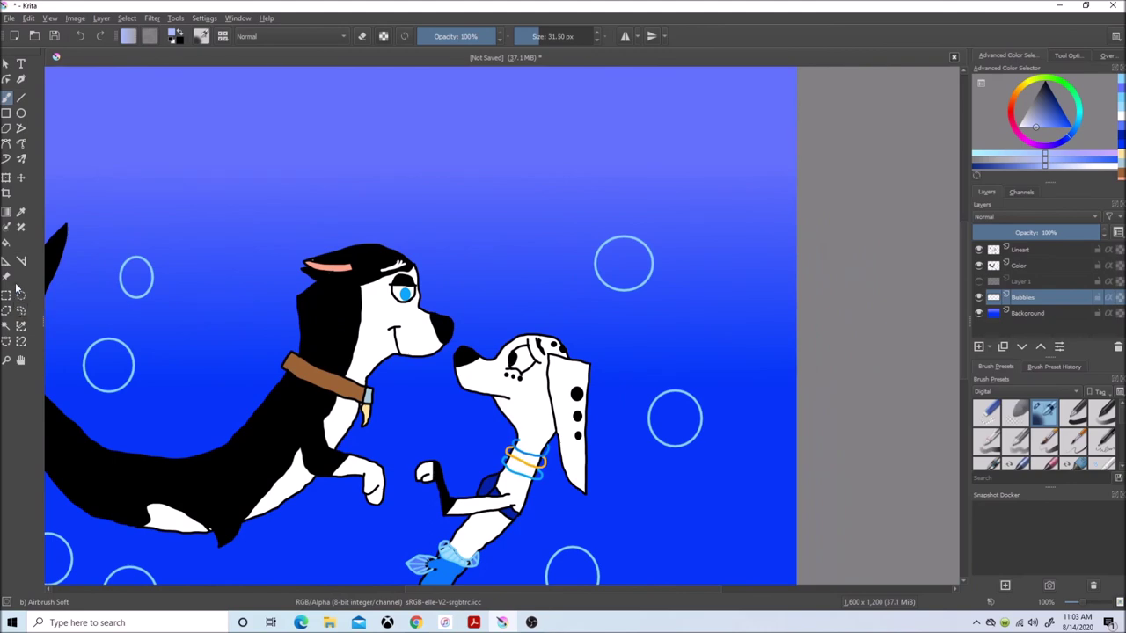
{"action": "left_click_drag", "start_coordinate": [1082, 604], "coordinate": [1089, 605]}
{"action": "left_click_drag", "start_coordinate": [594, 589], "coordinate": [650, 588]}
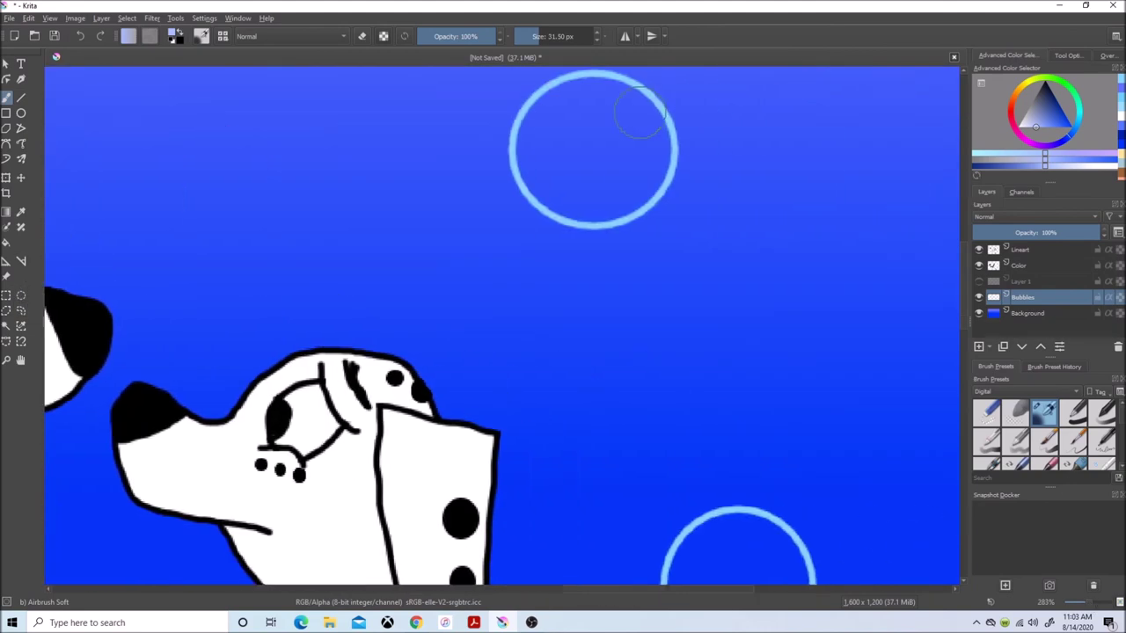
{"action": "scroll", "coordinate": [909, 241], "scroll_direction": "down", "scroll_amount": 10}
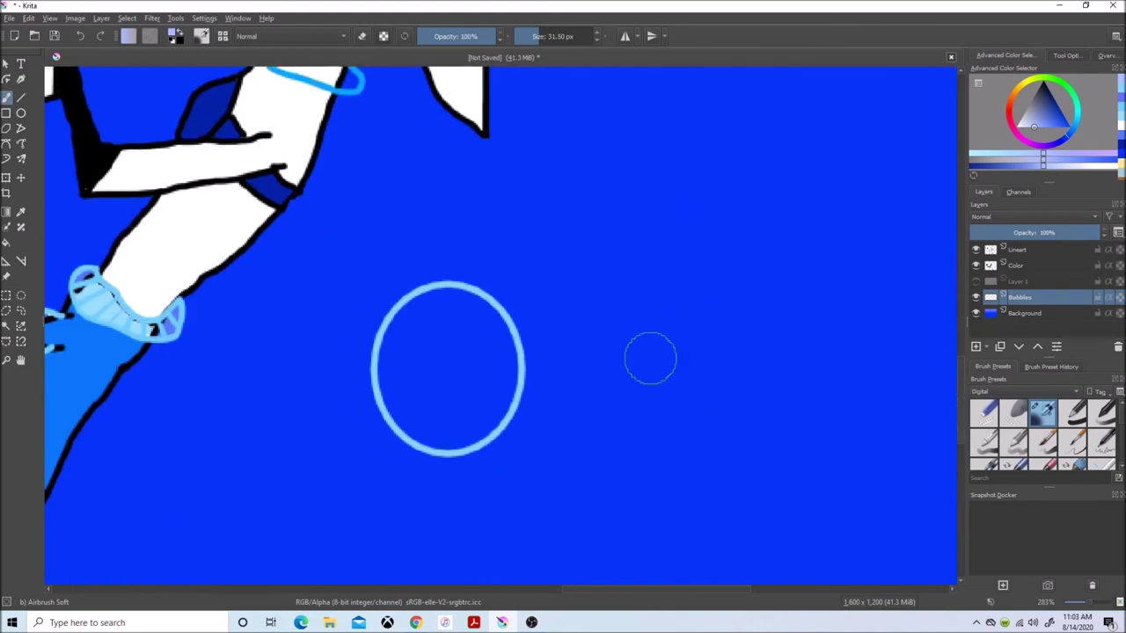
{"action": "left_click", "coordinate": [427, 346]}
Step: Airbrush soft highlights in the upper-left part of the bubbles above and below the black dog's tail
{"action": "scroll", "coordinate": [604, 475], "scroll_direction": "down", "scroll_amount": 5}
{"action": "left_click", "coordinate": [393, 393]}
{"action": "left_click", "coordinate": [172, 287]}
{"action": "scroll", "coordinate": [936, 335], "scroll_direction": "up", "scroll_amount": 5}
{"action": "left_click", "coordinate": [339, 381]}
{"action": "left_click", "coordinate": [424, 166]}
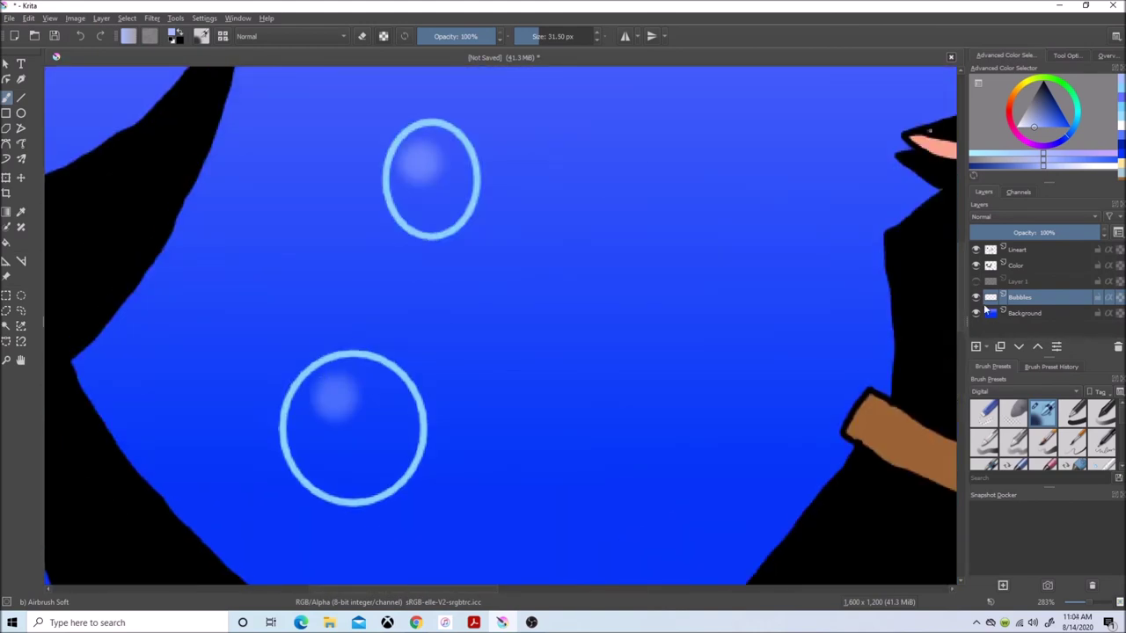
{"action": "scroll", "coordinate": [478, 570], "scroll_direction": "up", "scroll_amount": 2}
{"action": "scroll", "coordinate": [478, 570], "scroll_direction": "down", "scroll_amount": 5}
{"action": "left_click", "coordinate": [255, 255]}
{"action": "scroll", "coordinate": [254, 255], "scroll_direction": "down", "scroll_amount": 5}
{"action": "left_click", "coordinate": [244, 389]}
{"action": "left_click", "coordinate": [245, 137]}
Step: Crop the surplus water off the picture's upper edge, down to just above the black dog's tail, keeping the full width
{"action": "left_click_drag", "start_coordinate": [1089, 604], "coordinate": [1081, 604]}
{"action": "left_click_drag", "start_coordinate": [540, 590], "coordinate": [632, 594]}
{"action": "left_click_drag", "start_coordinate": [959, 330], "coordinate": [960, 276]}
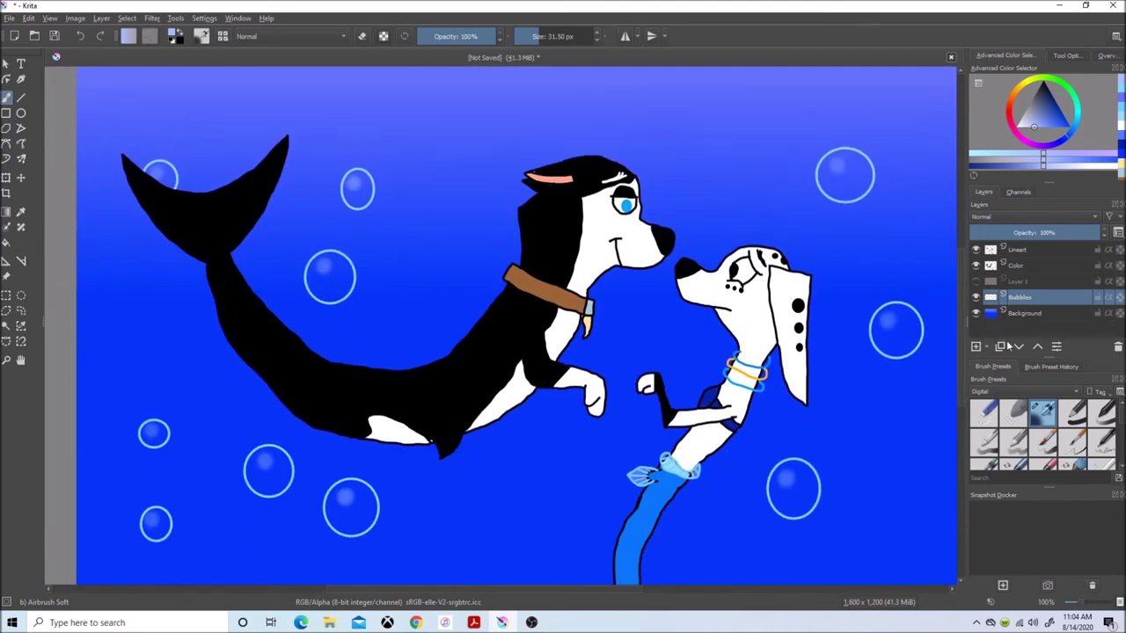
{"action": "left_click_drag", "start_coordinate": [1082, 603], "coordinate": [1077, 604]}
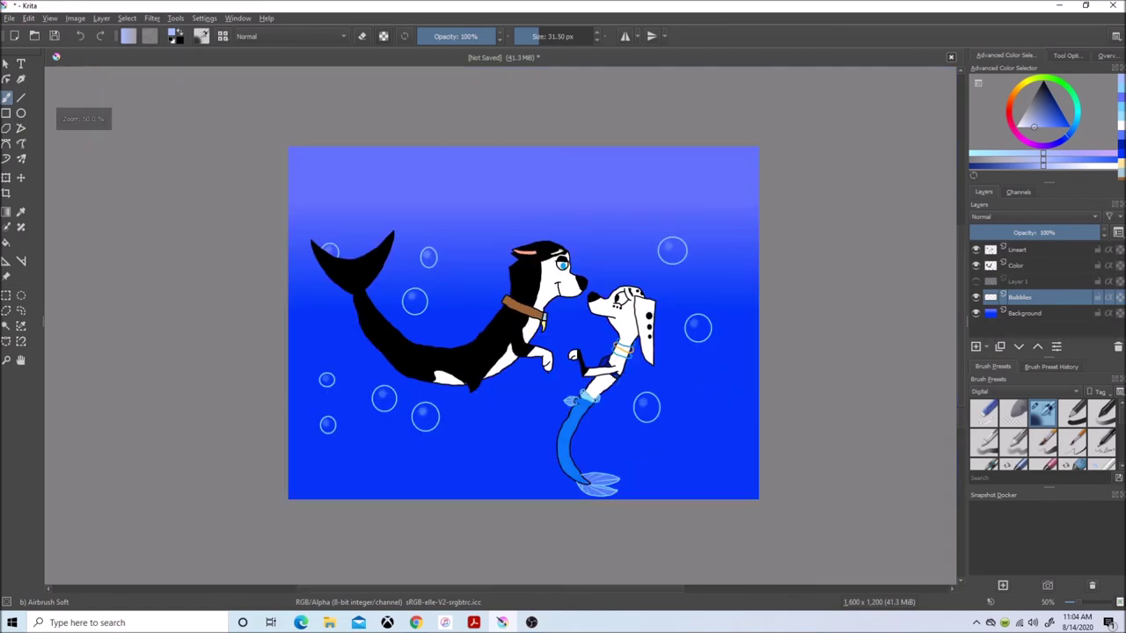
{"action": "left_click", "coordinate": [6, 192]}
{"action": "left_click_drag", "start_coordinate": [288, 167], "coordinate": [332, 231]}
{"action": "left_click", "coordinate": [340, 238]}
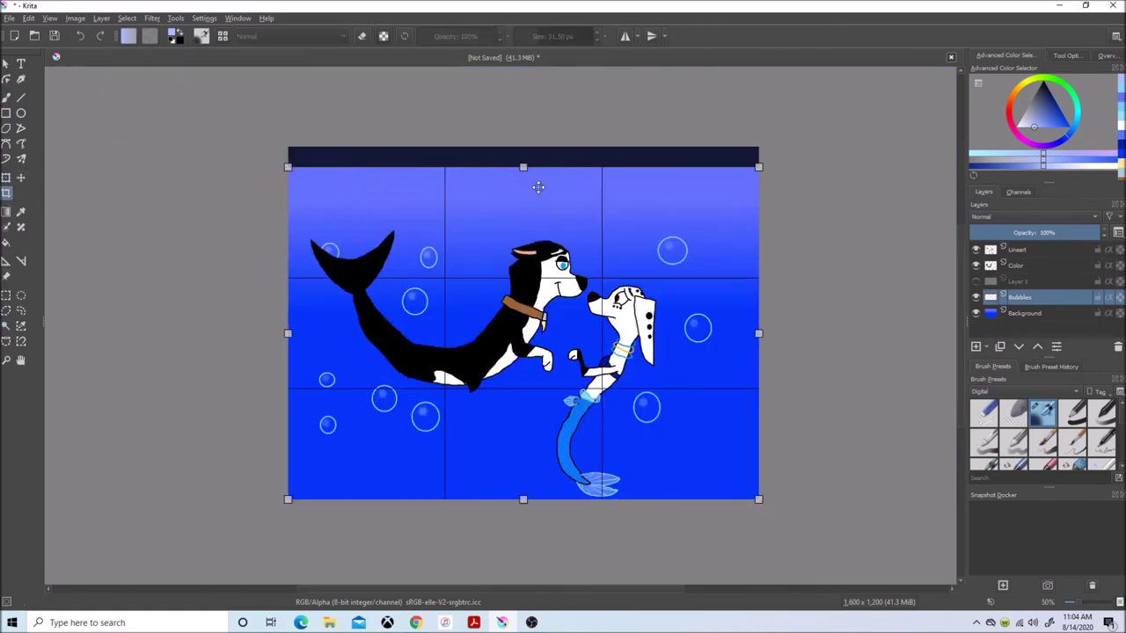
{"action": "left_click_drag", "start_coordinate": [524, 164], "coordinate": [523, 212]}
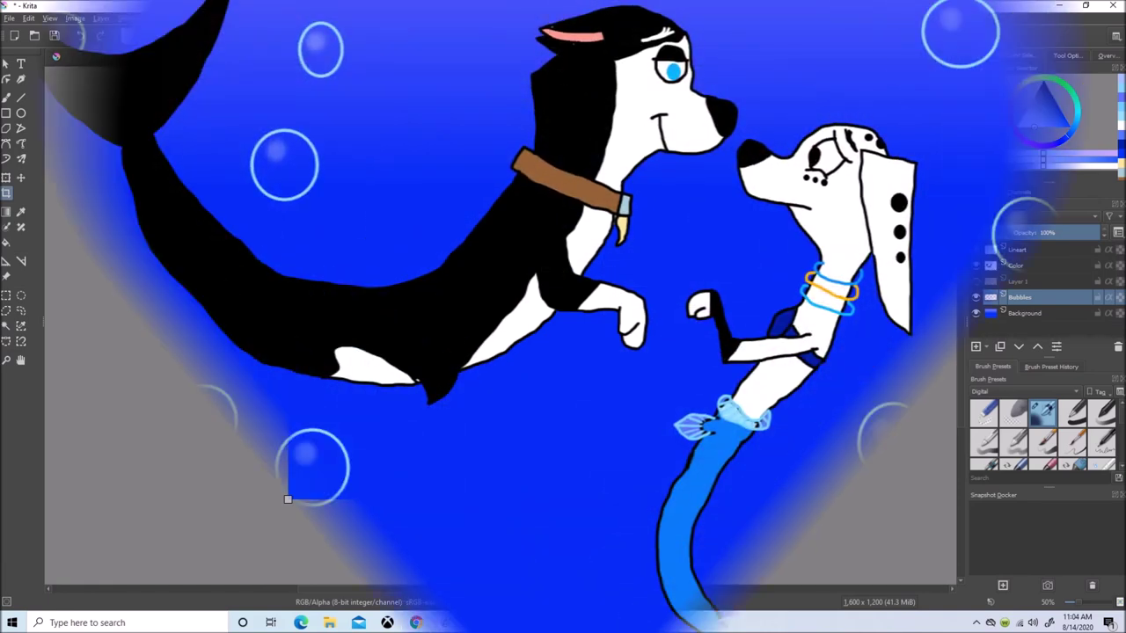